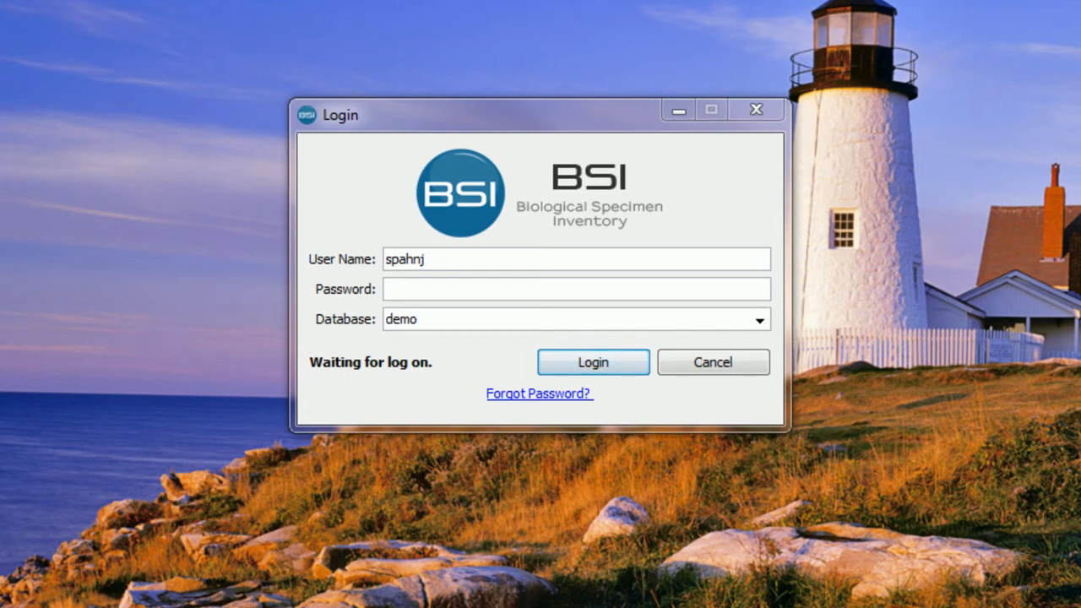
Step: Log in to the demo database with the account password
{"action": "left_click", "coordinate": [414, 293]}
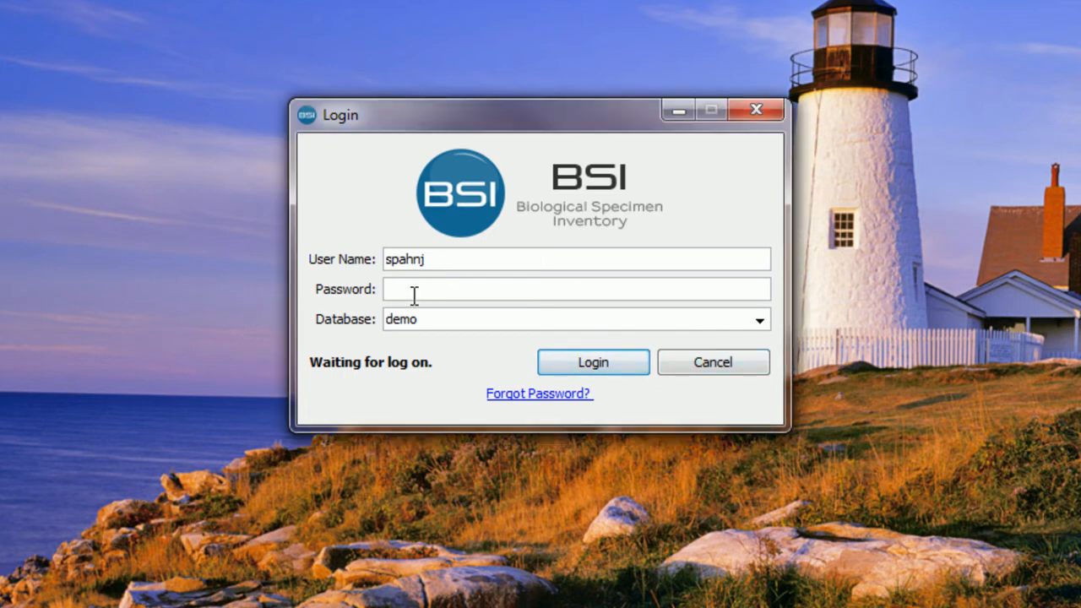
{"action": "type", "text": "*********"}
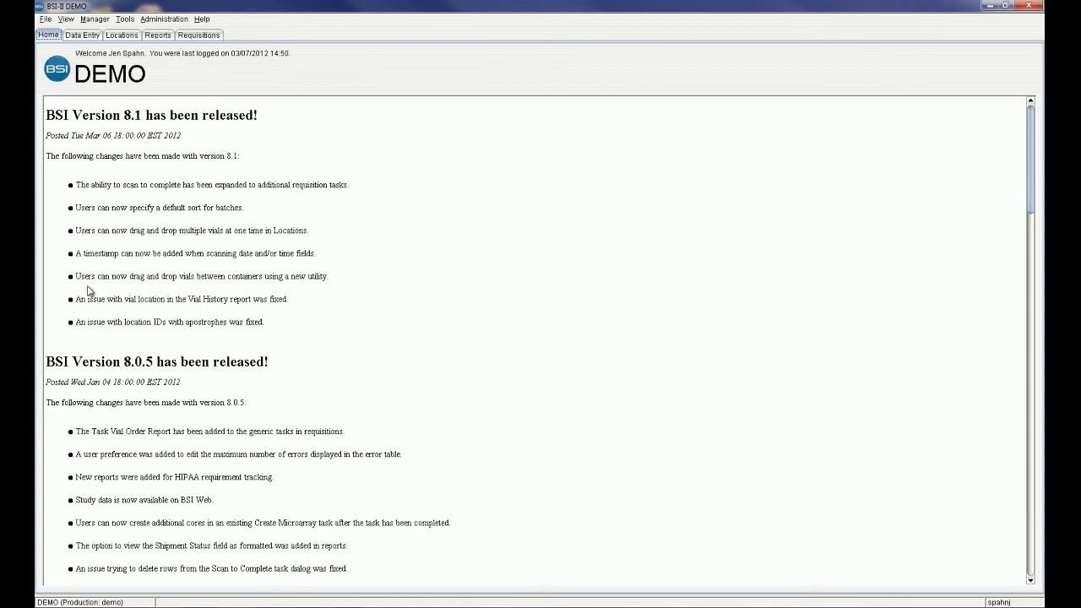
Step: Display the layout of Box 001 in Rack 001 of Freezer 001, Building 5, in the repository locations
{"action": "left_click", "coordinate": [121, 35]}
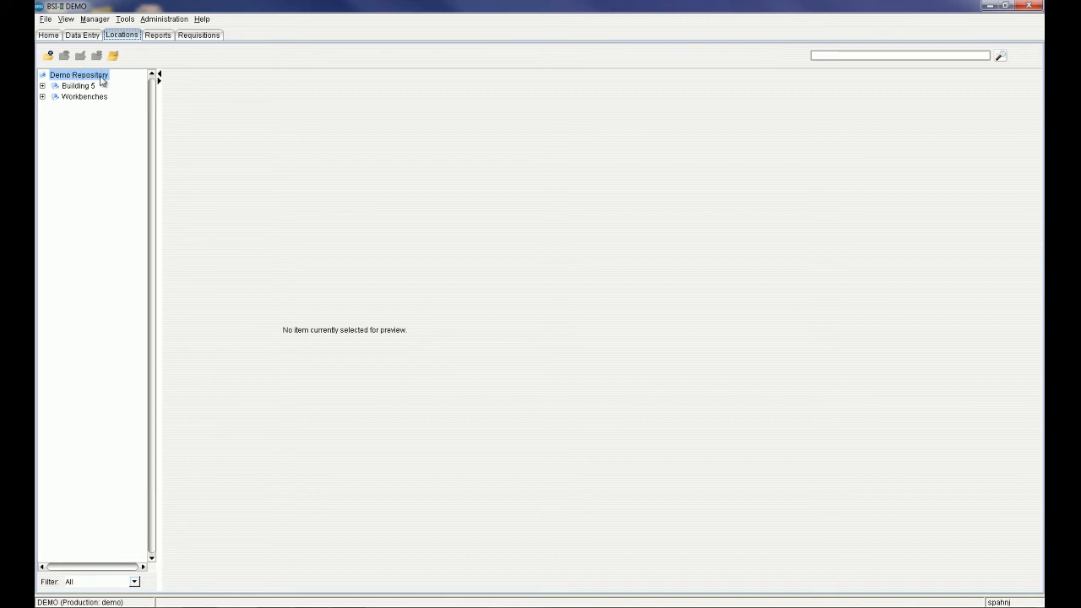
{"action": "left_click", "coordinate": [42, 85]}
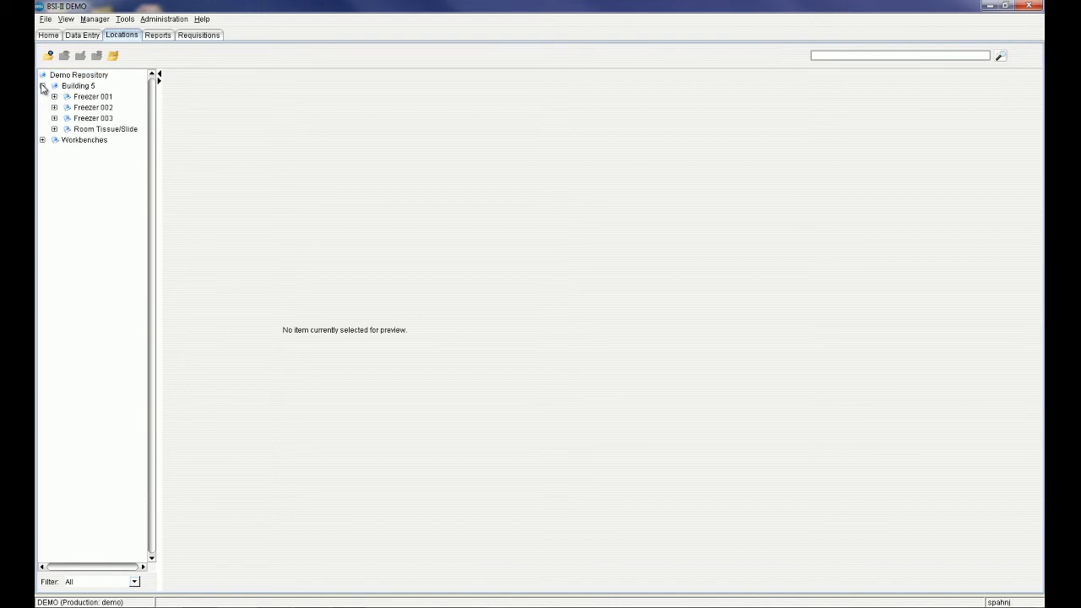
{"action": "left_click", "coordinate": [55, 97]}
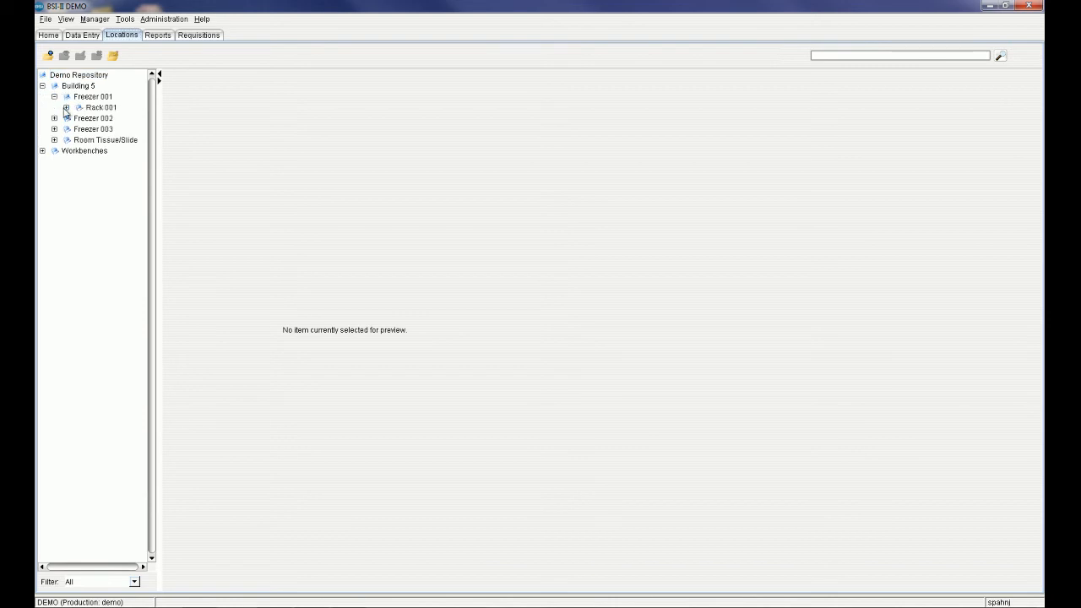
{"action": "left_click", "coordinate": [66, 108]}
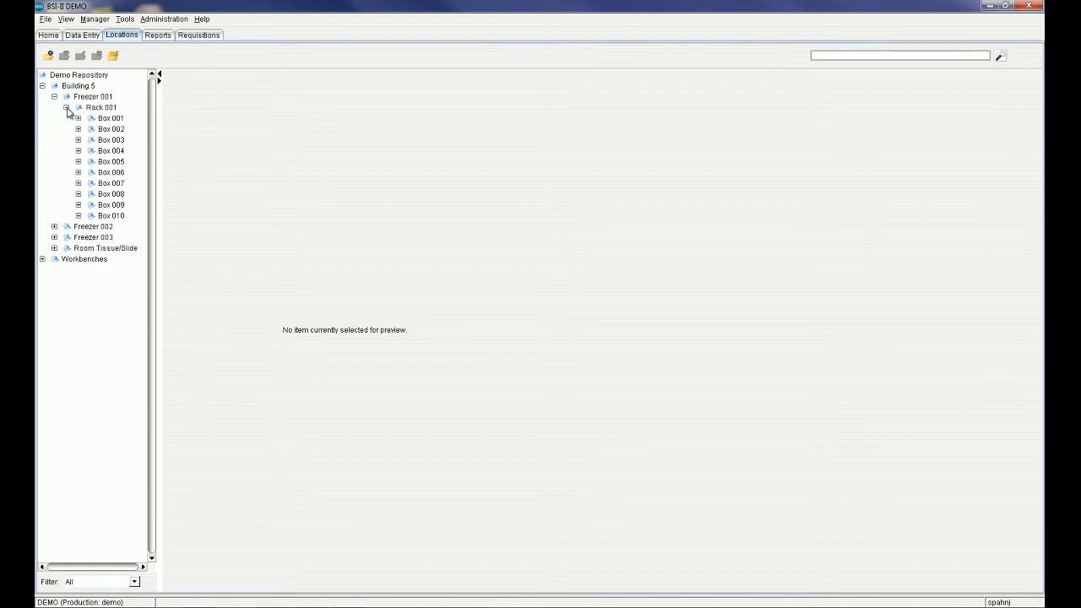
{"action": "left_click", "coordinate": [110, 120]}
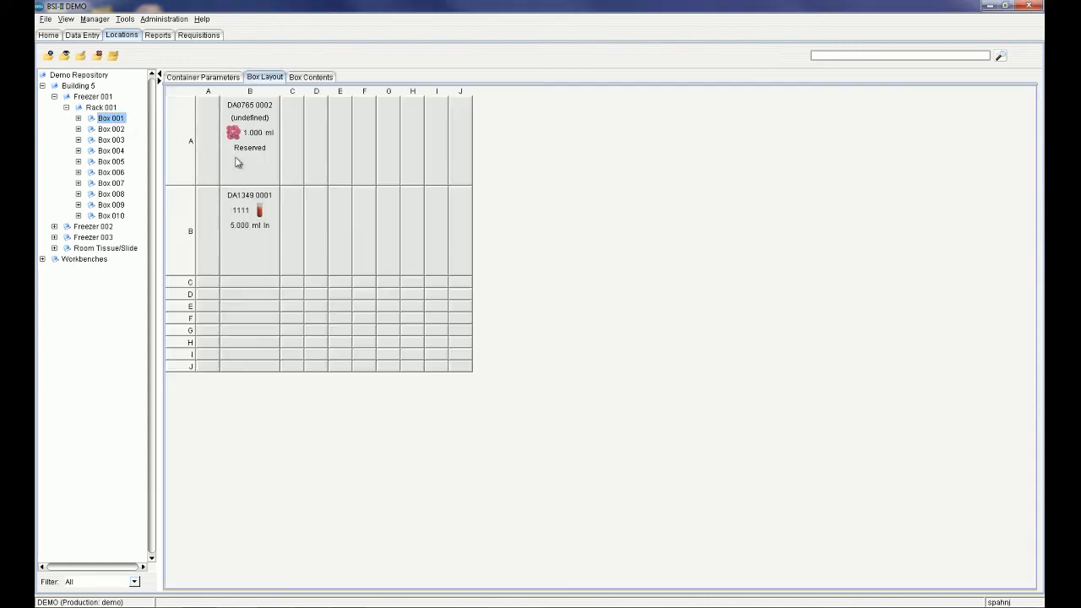
Step: Compare the layouts of Box 002, Box 001 and Box 010, and view the actions available for specimen DA1349 0001
{"action": "left_click", "coordinate": [122, 129]}
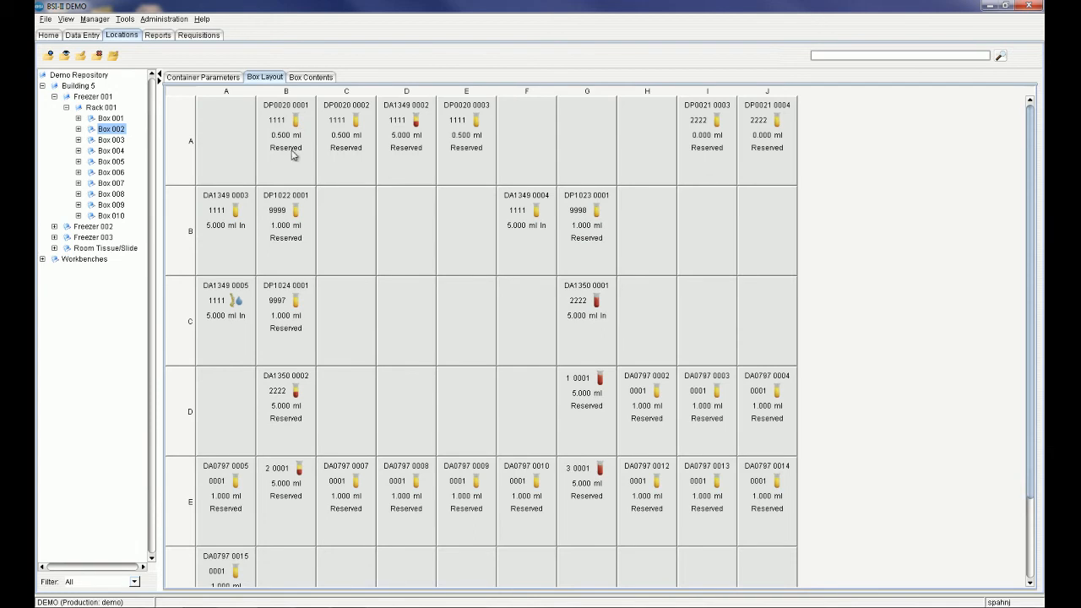
{"action": "left_click", "coordinate": [116, 118]}
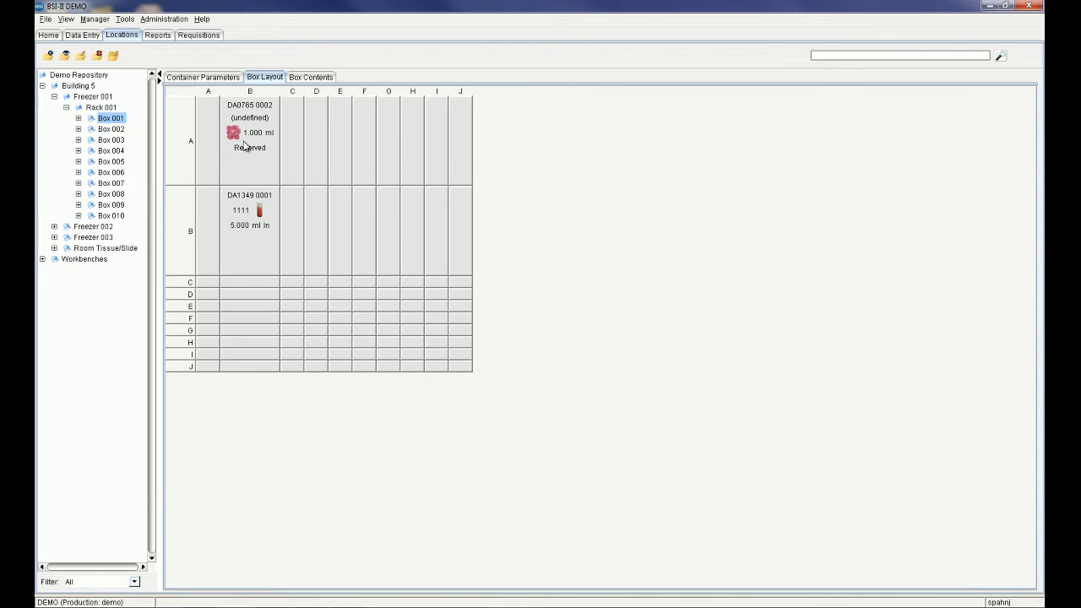
{"action": "right_click", "coordinate": [255, 221]}
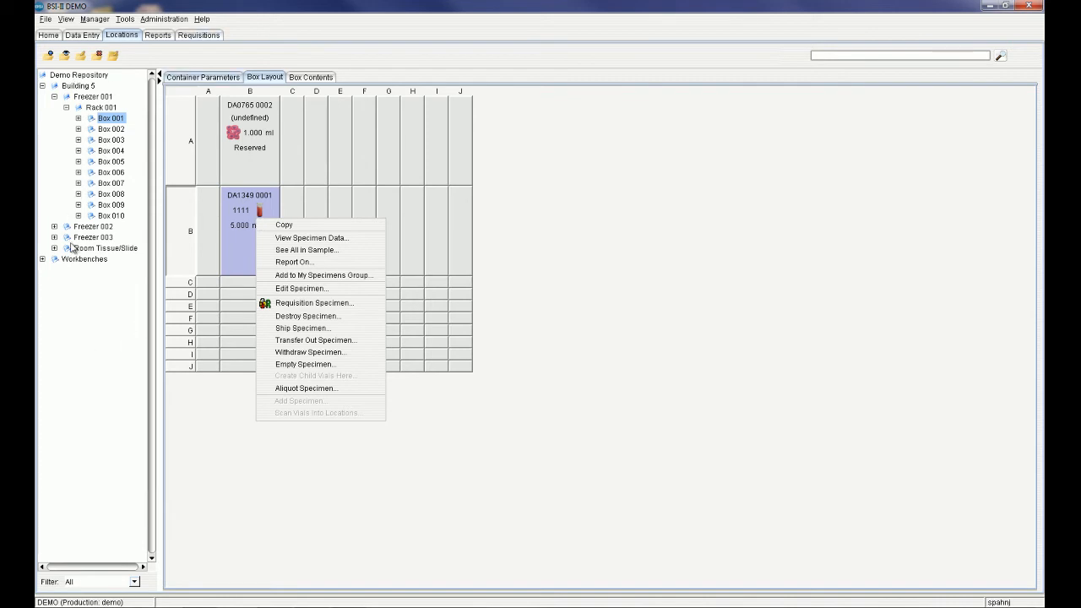
{"action": "left_click", "coordinate": [109, 217]}
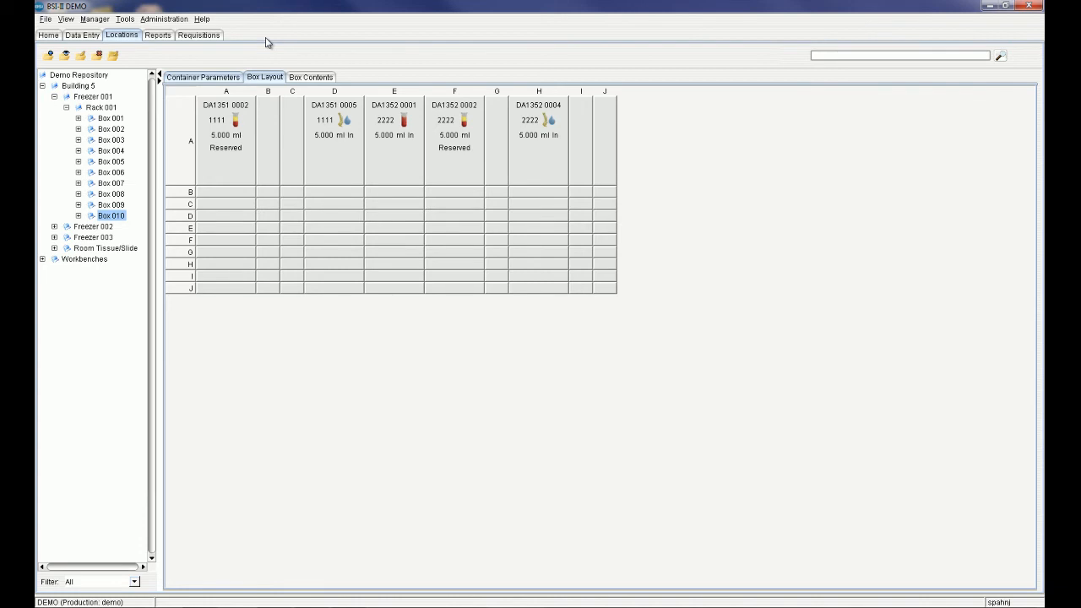
Step: Widen the Batch Id and Status columns in the data entry batch list and open batch D2012:000114 for editing
{"action": "left_click", "coordinate": [85, 36]}
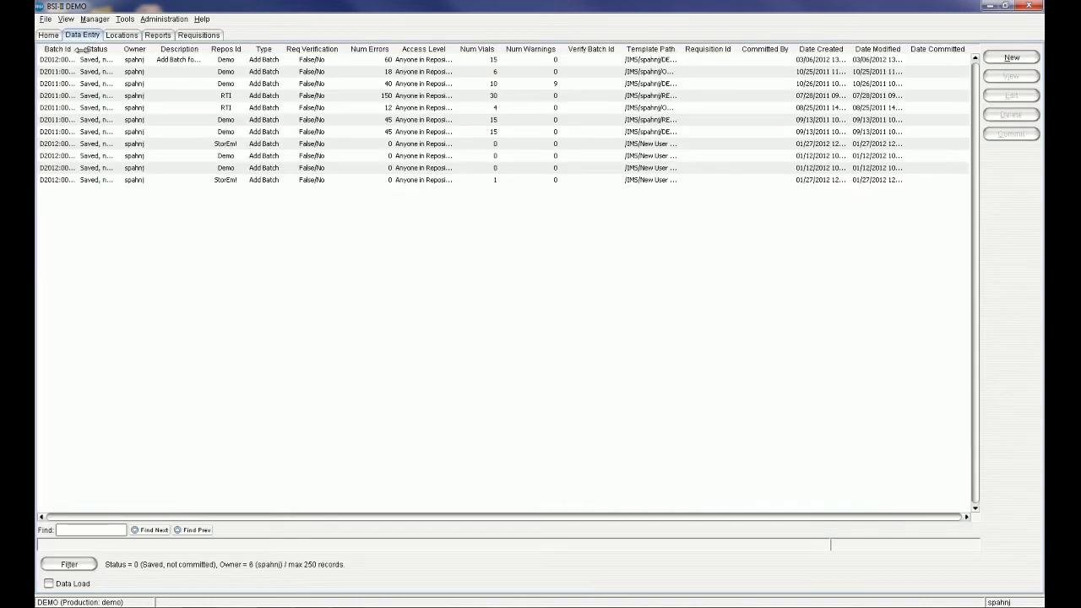
{"action": "left_click_drag", "start_coordinate": [78, 53], "coordinate": [112, 52]}
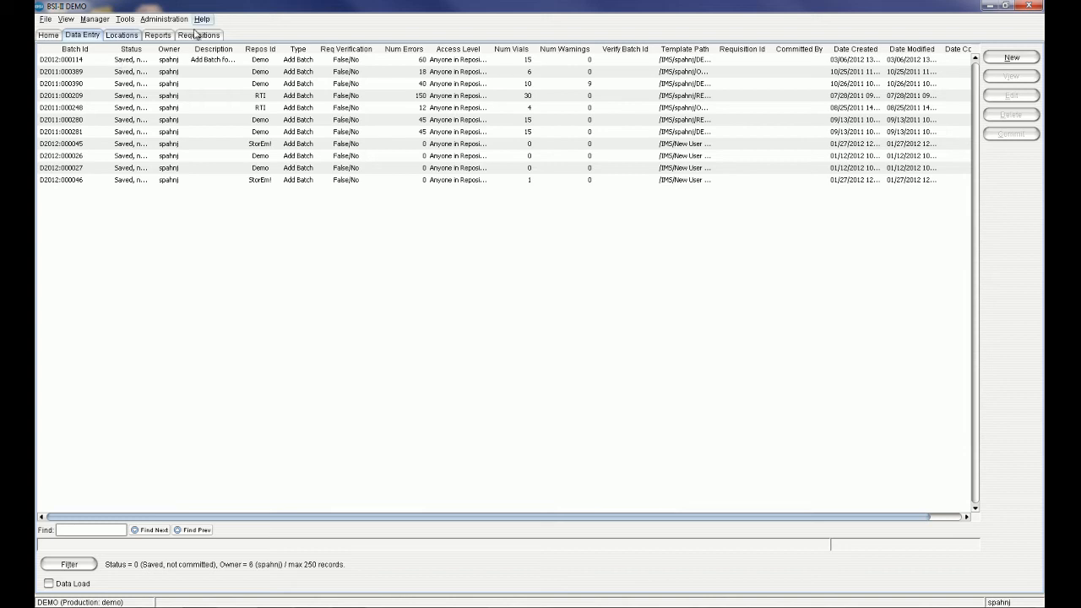
{"action": "left_click_drag", "start_coordinate": [150, 48], "coordinate": [194, 48]}
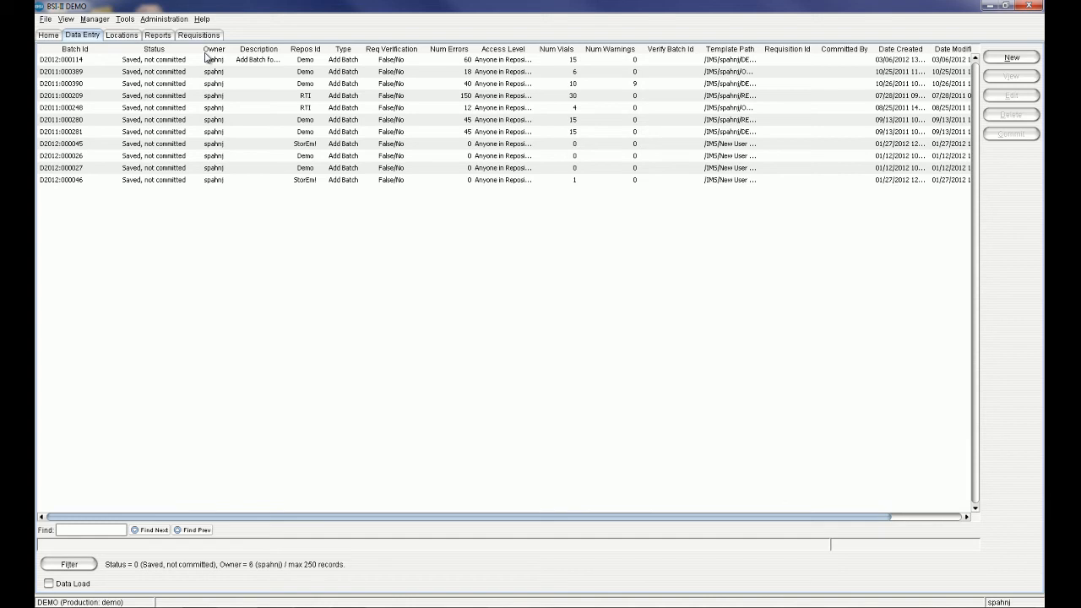
{"action": "left_click", "coordinate": [237, 62]}
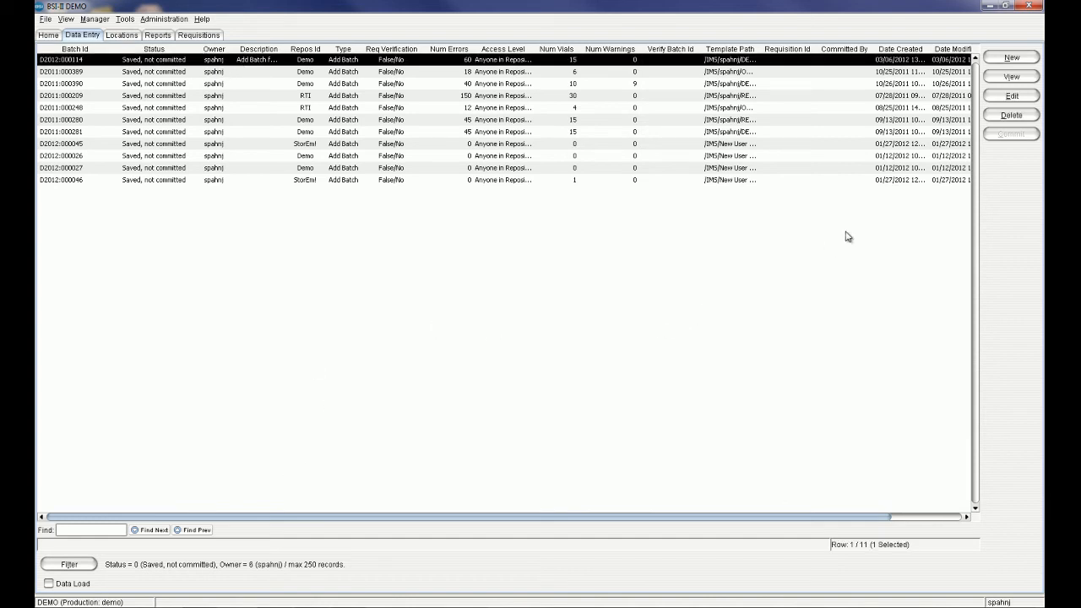
{"action": "left_click", "coordinate": [1017, 98]}
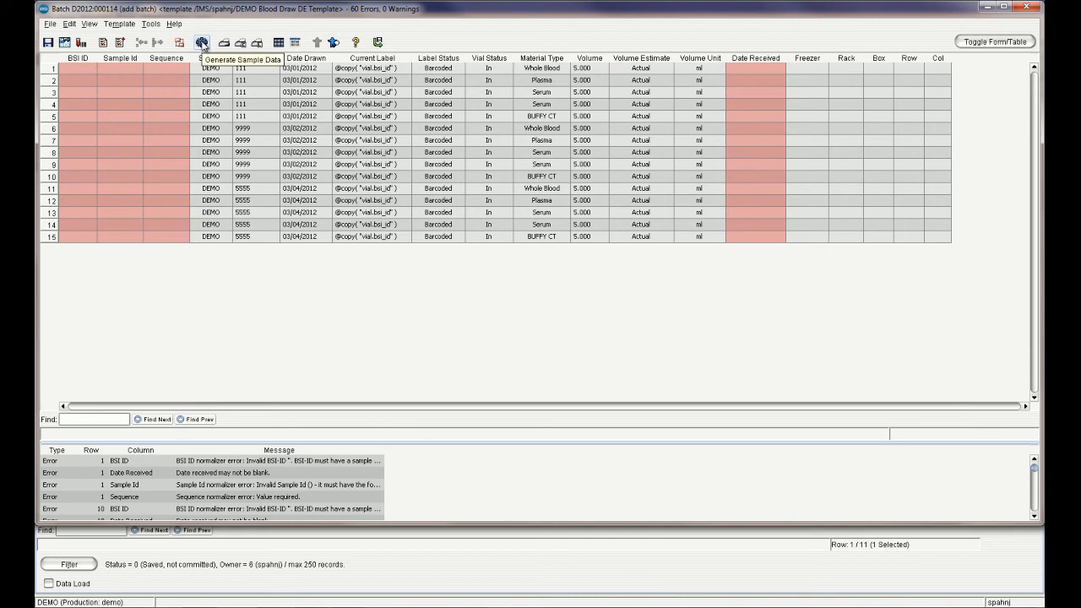
Step: Generate sample data rows for Subject Id 3333 with a Date Drawn of 03/07/2012
{"action": "left_click", "coordinate": [203, 44]}
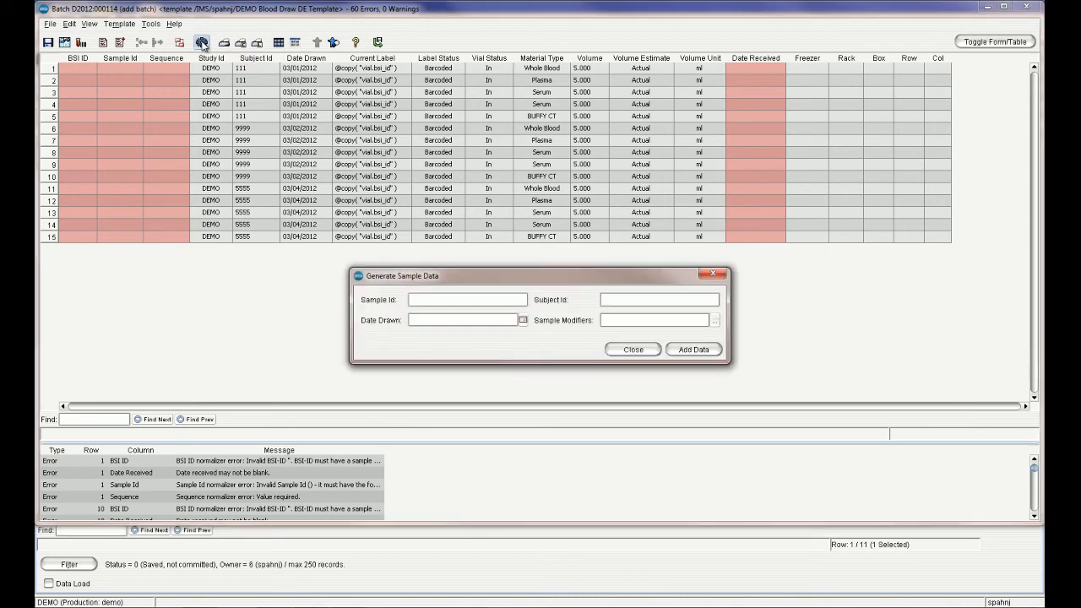
{"action": "left_click", "coordinate": [637, 302]}
{"action": "type", "text": "3333"}
{"action": "left_click", "coordinate": [523, 320]}
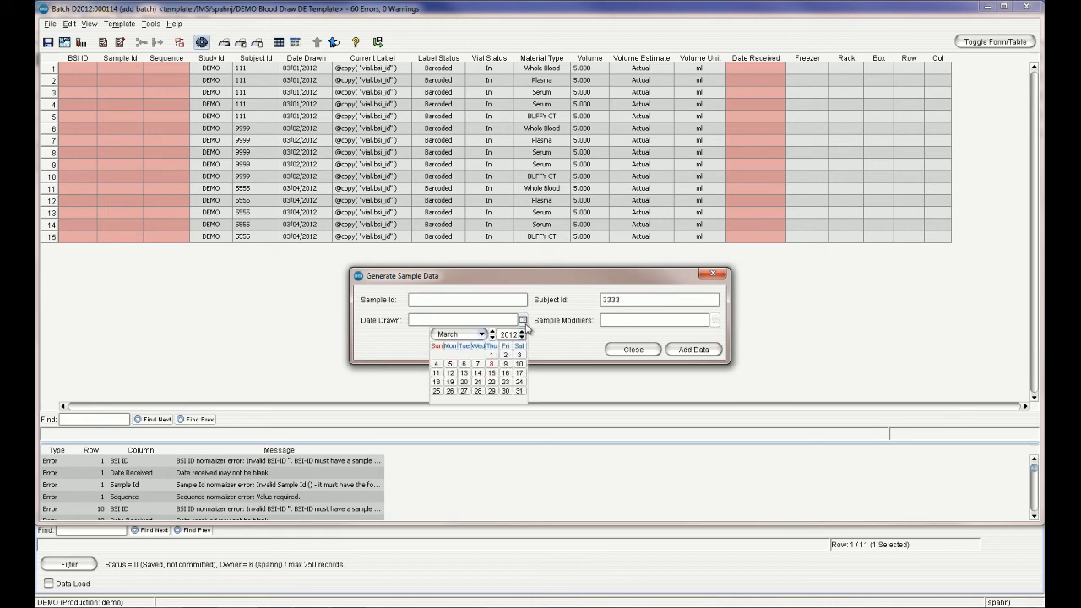
{"action": "left_click", "coordinate": [477, 364]}
{"action": "left_click", "coordinate": [701, 354]}
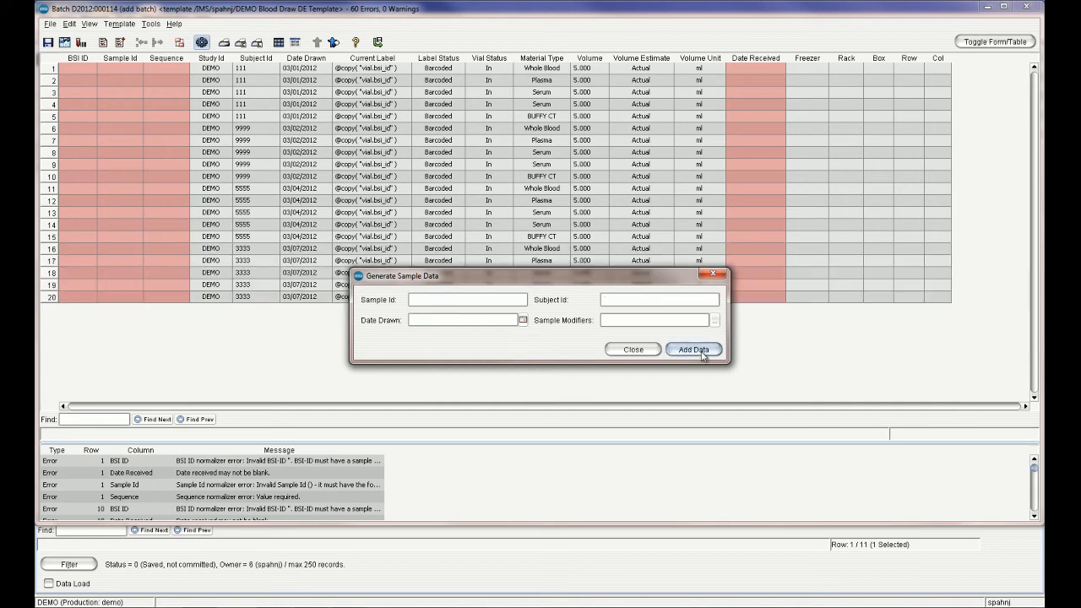
{"action": "left_click", "coordinate": [630, 350]}
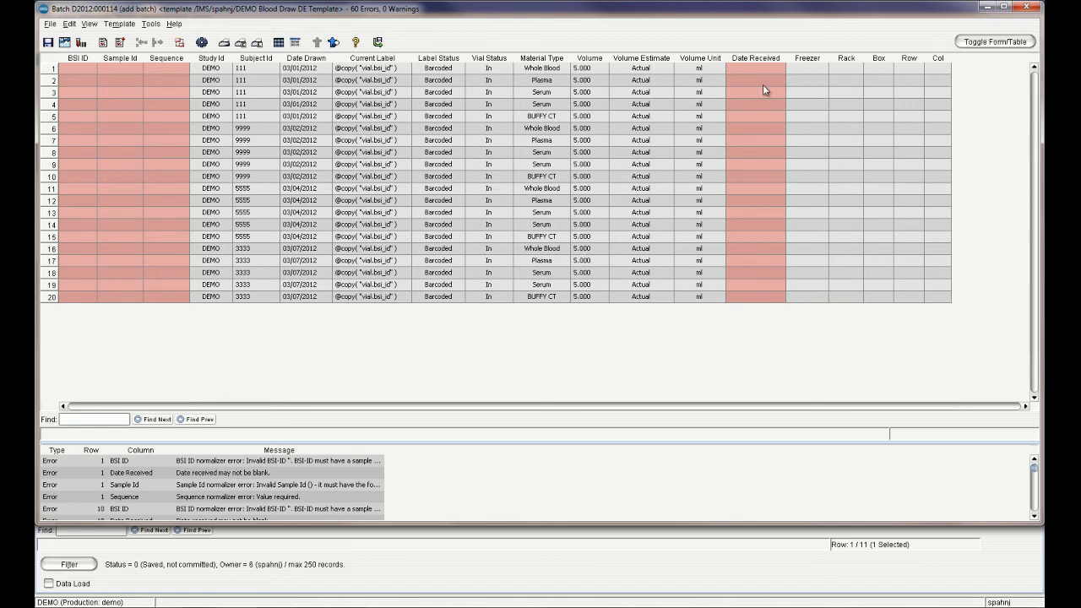
Step: Mass change Date Received to 03/08/2012 00:00 for all rows in the batch
{"action": "key", "text": "ctrl+a"}
{"action": "right_click", "coordinate": [762, 59]}
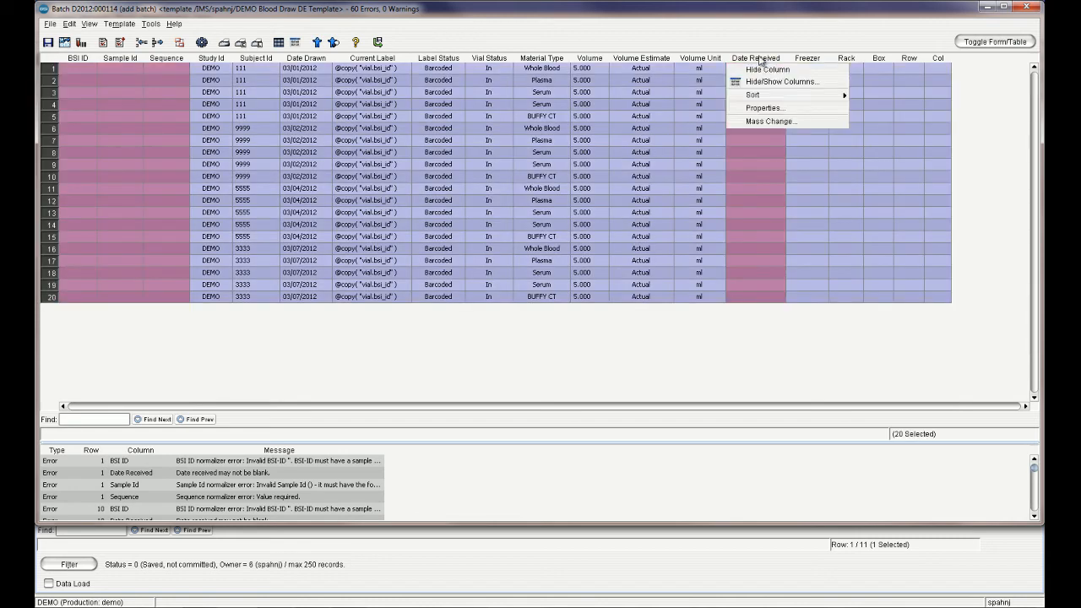
{"action": "left_click", "coordinate": [765, 125]}
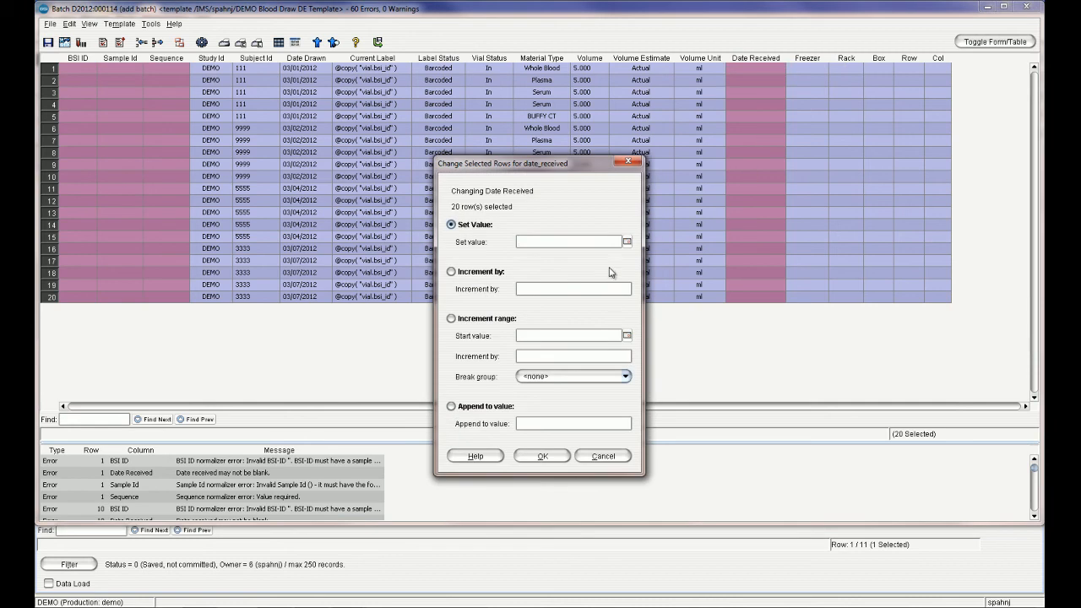
{"action": "left_click", "coordinate": [627, 242]}
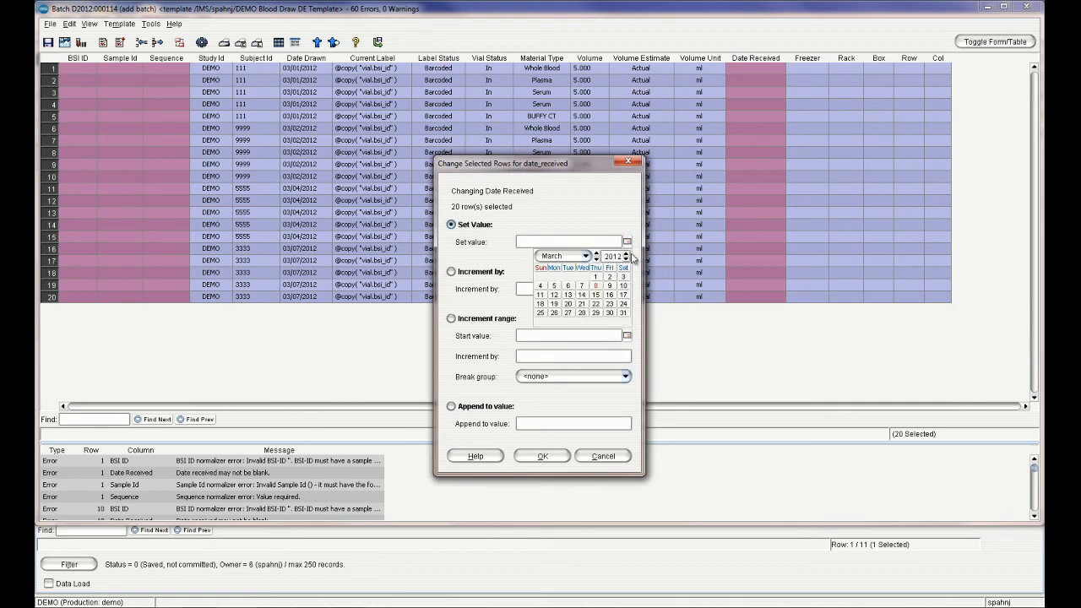
{"action": "left_click", "coordinate": [593, 284]}
{"action": "left_click", "coordinate": [547, 457]}
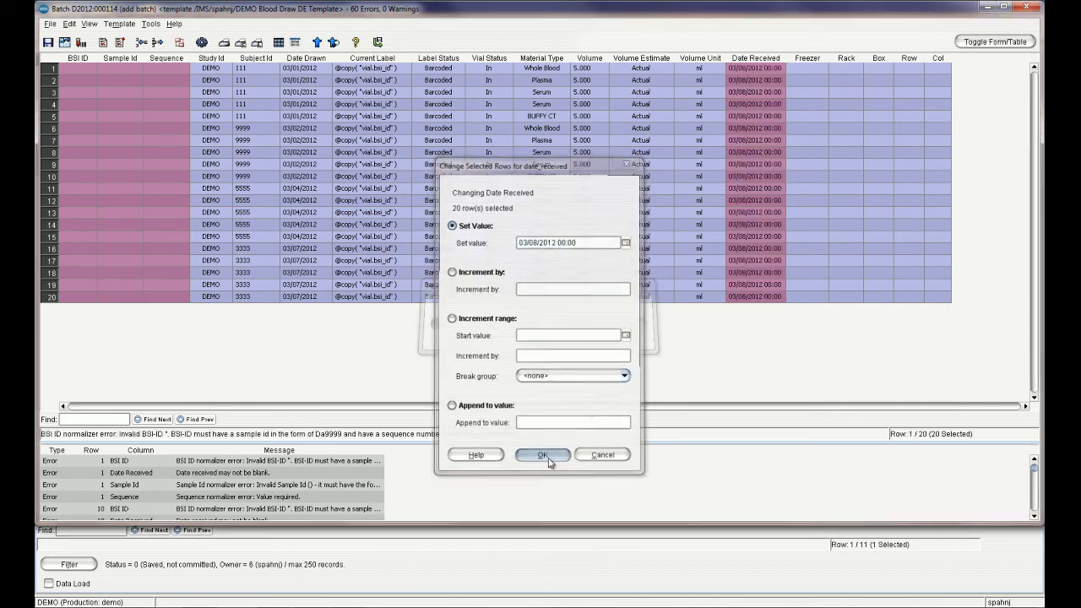
Step: Delete row 19, the second Serum vial of subject 3333, from the batch
{"action": "left_click", "coordinate": [680, 153]}
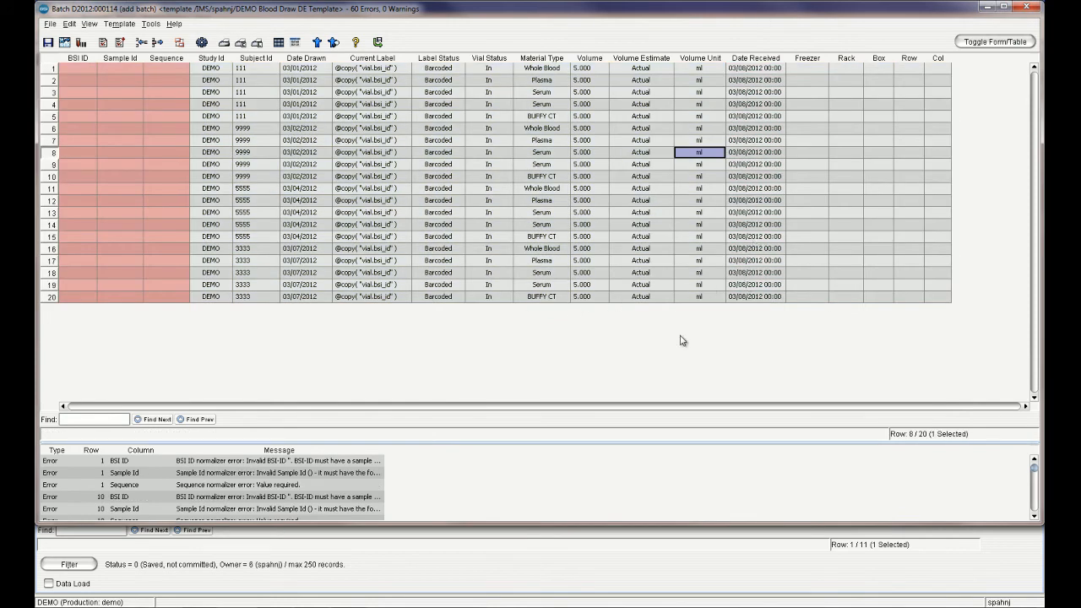
{"action": "left_click", "coordinate": [56, 286]}
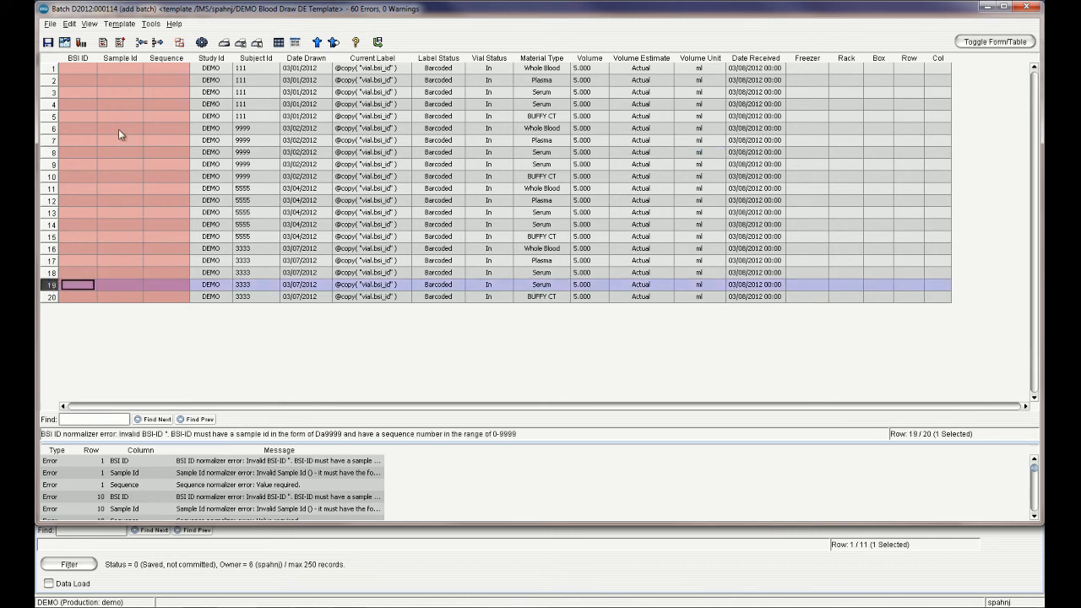
{"action": "left_click", "coordinate": [157, 42]}
{"action": "left_click", "coordinate": [507, 342]}
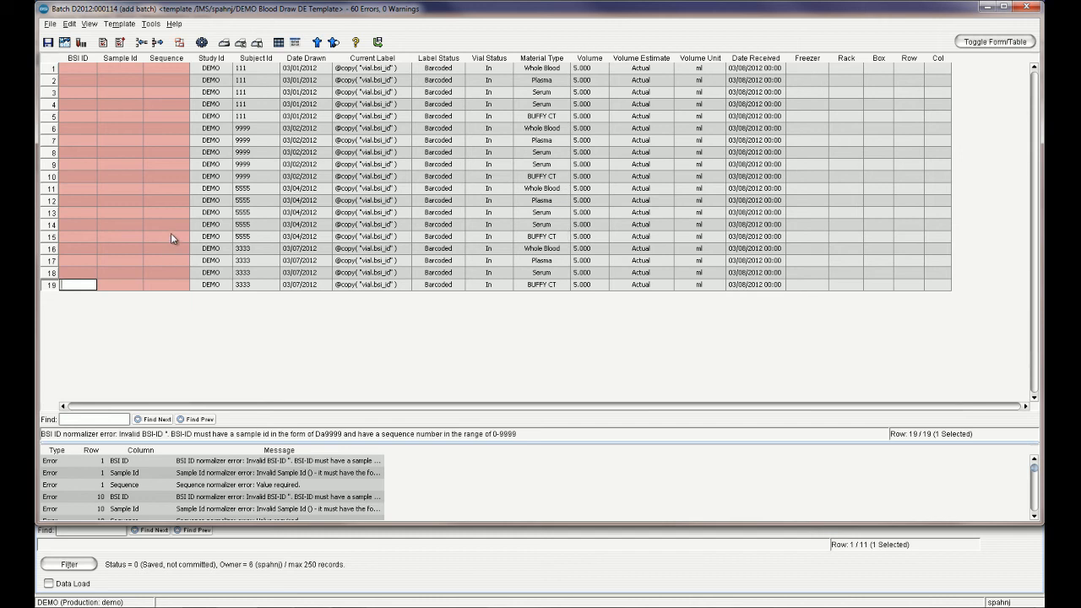
Step: Assign BSI IDs to all rows, starting at sample ID DA0000 and sequence 0001, grouped by Subject Id and Date Drawn
{"action": "left_click_drag", "start_coordinate": [53, 69], "coordinate": [42, 309]}
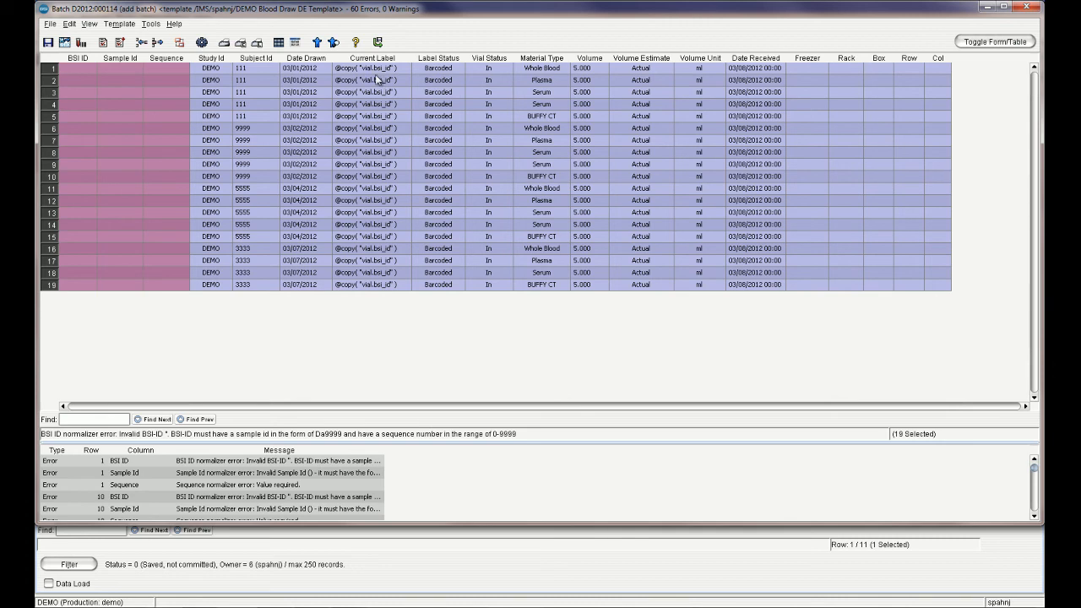
{"action": "left_click", "coordinate": [143, 26]}
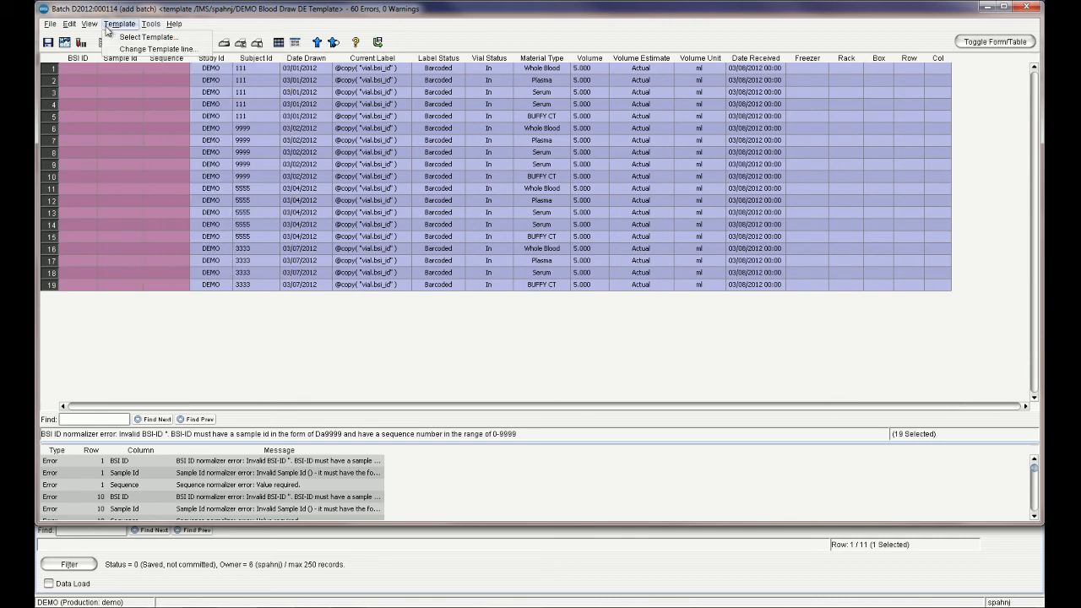
{"action": "left_click", "coordinate": [184, 101]}
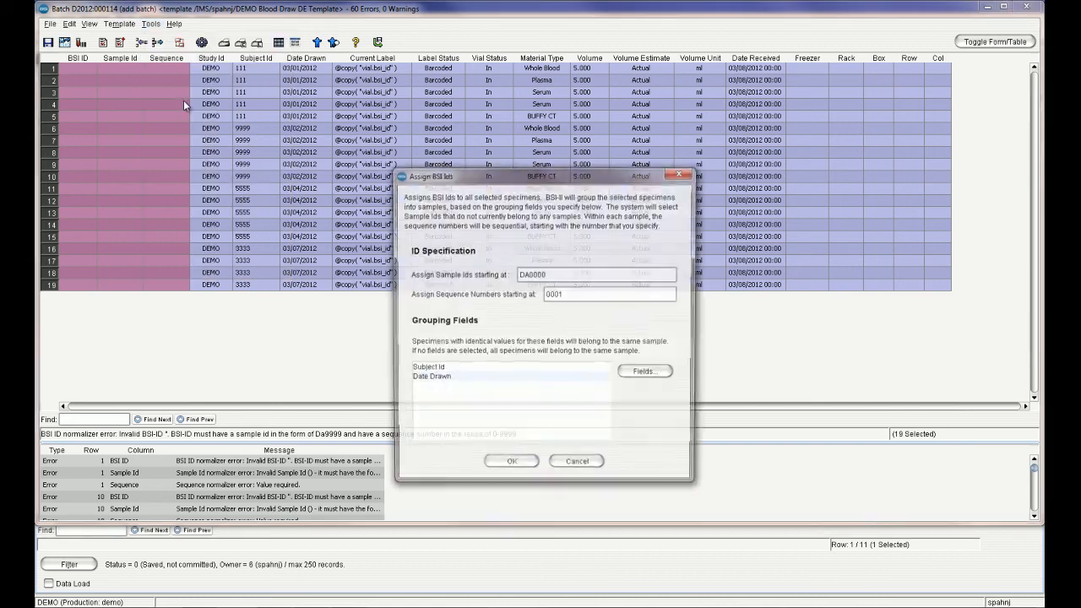
{"action": "left_click", "coordinate": [513, 465]}
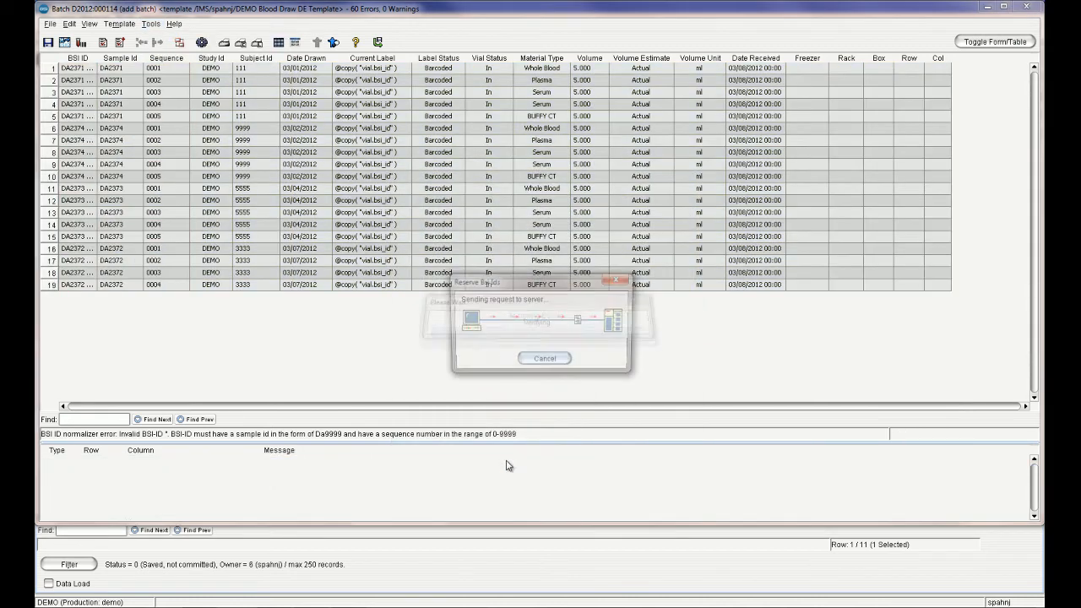
{"action": "left_click", "coordinate": [539, 342]}
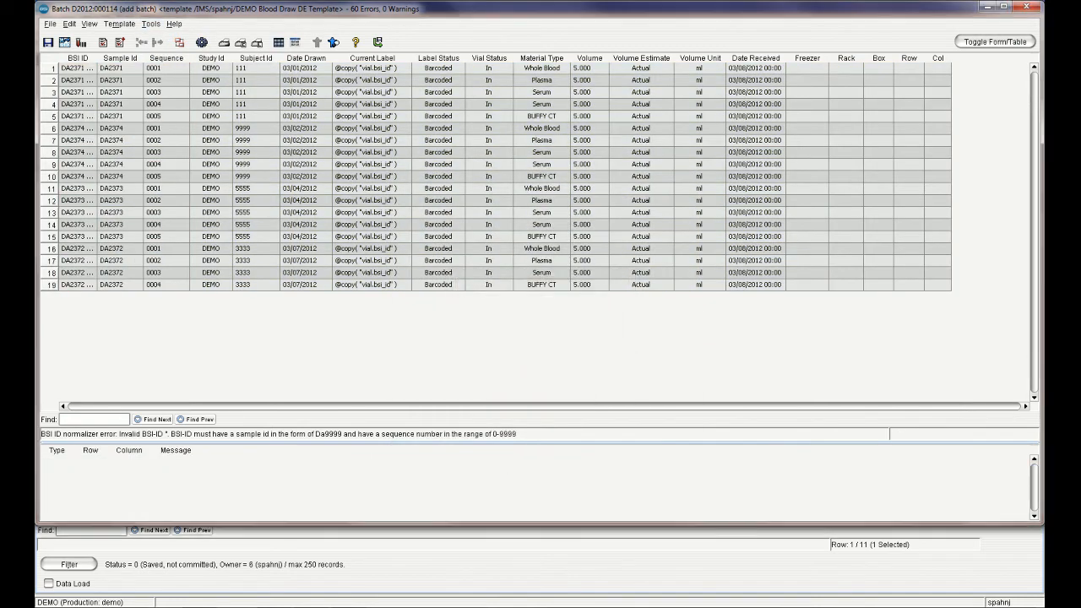
Step: Widen the BSI ID column and view the label printing setup for all rows in the batch
{"action": "left_click_drag", "start_coordinate": [95, 56], "coordinate": [134, 55]}
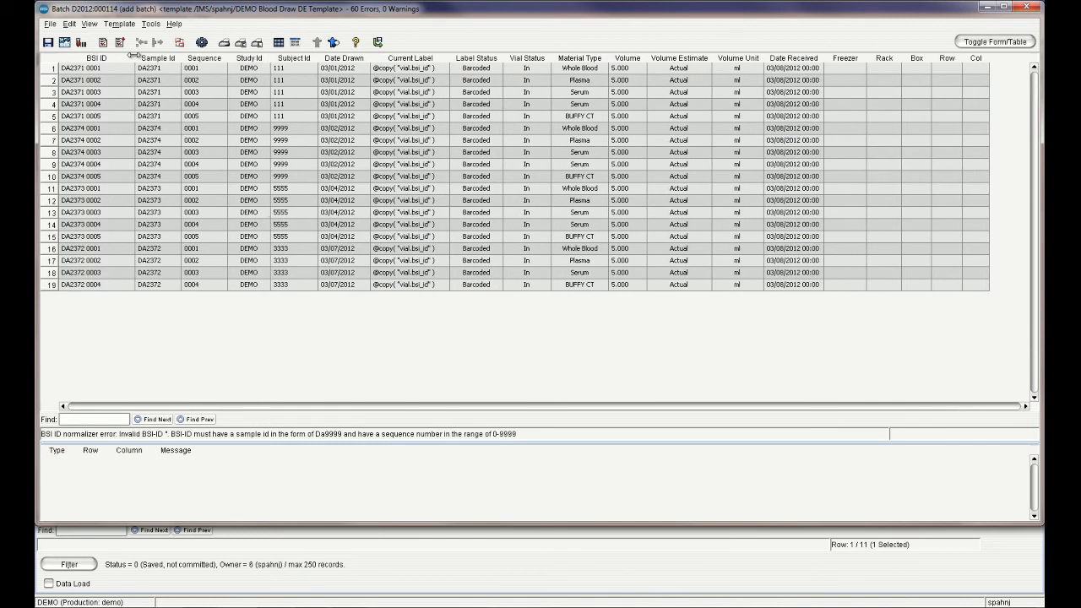
{"action": "left_click", "coordinate": [257, 43]}
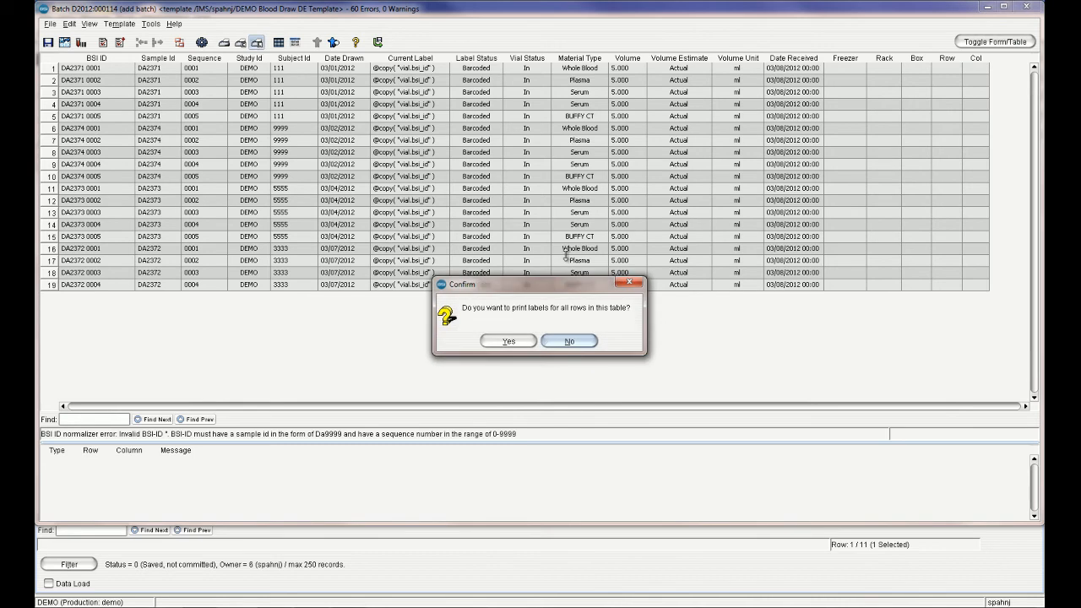
{"action": "left_click", "coordinate": [522, 339]}
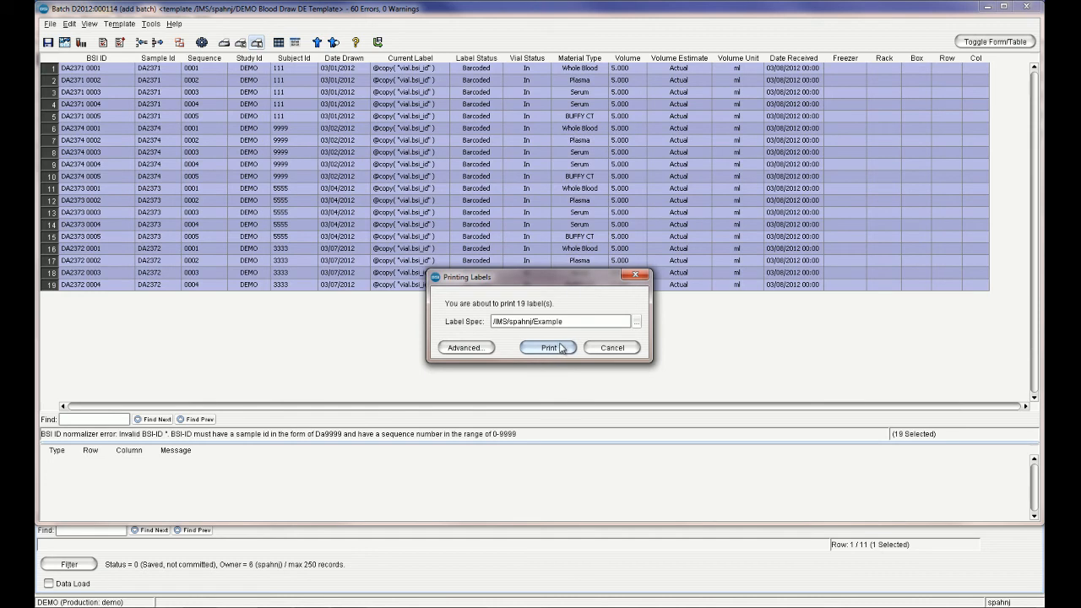
{"action": "left_click", "coordinate": [637, 276]}
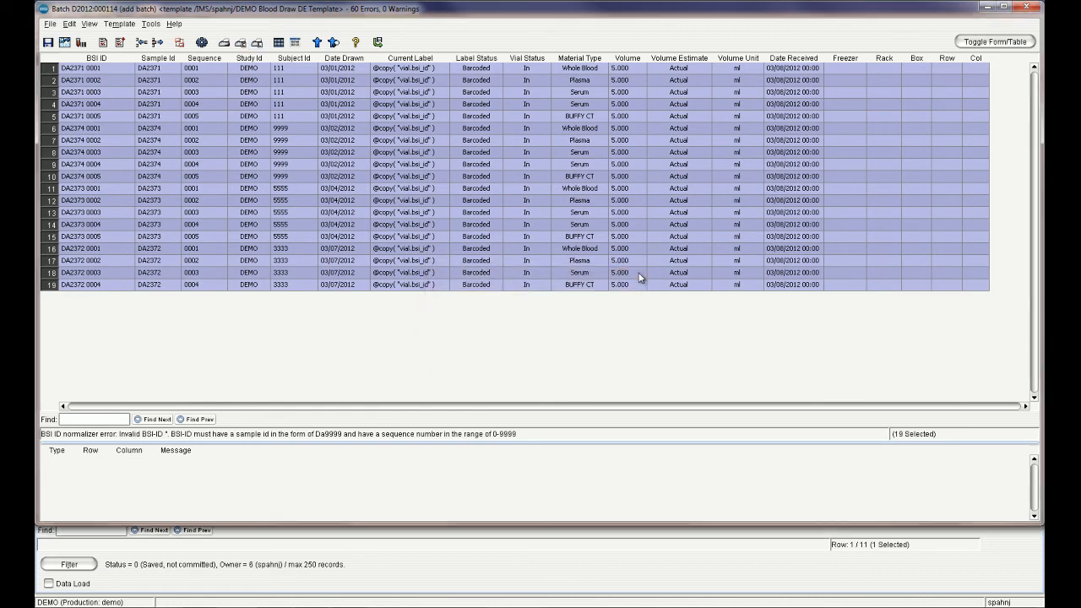
Step: Search Freezer 001 in Building 5 for storage locations available for the batch's vials
{"action": "left_click", "coordinate": [179, 43]}
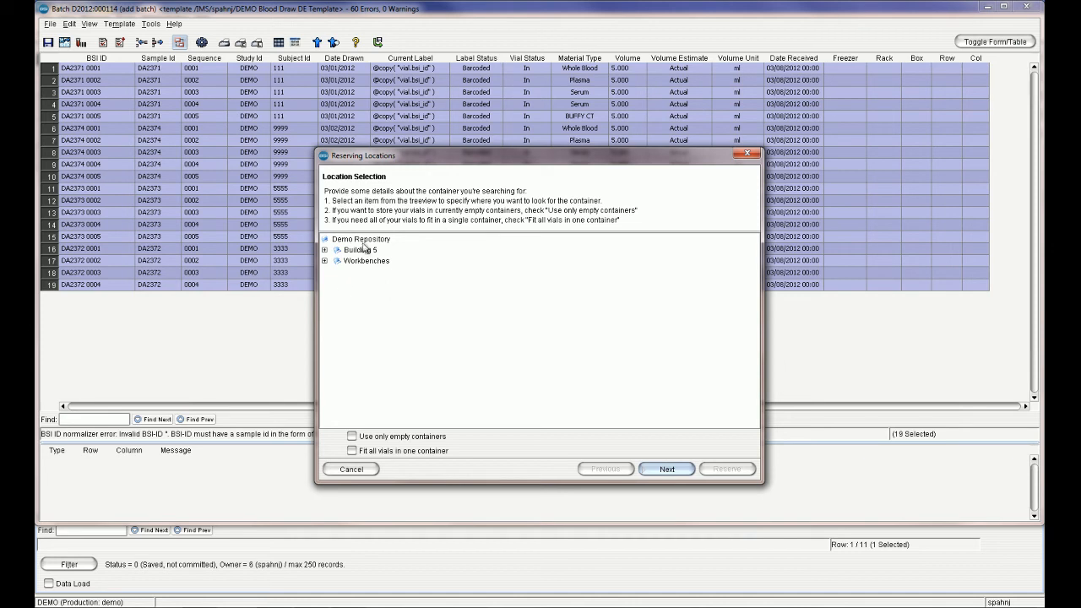
{"action": "left_click", "coordinate": [324, 250]}
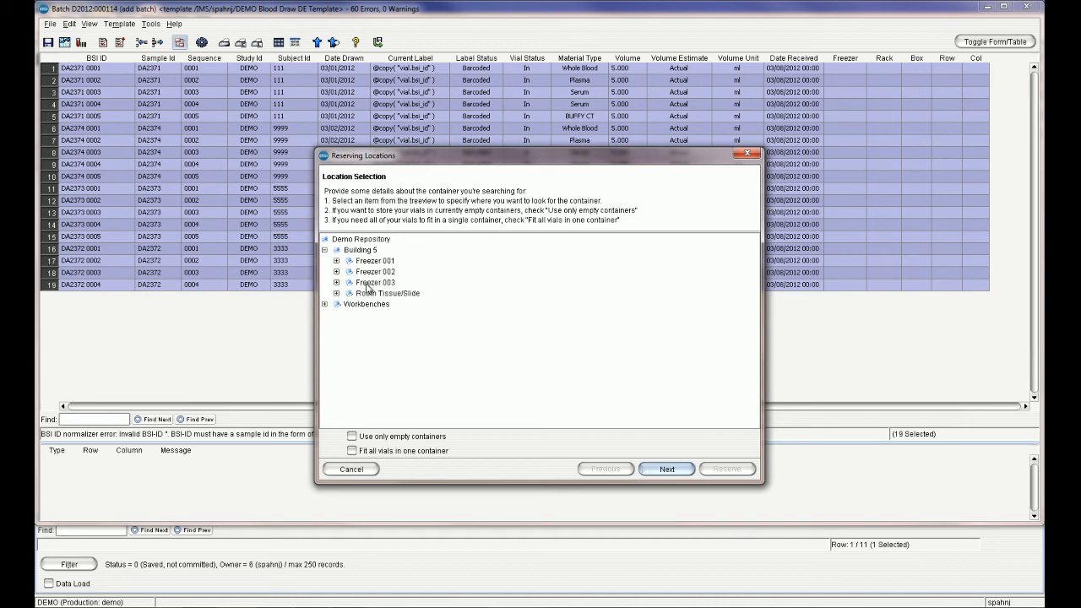
{"action": "left_click", "coordinate": [382, 262]}
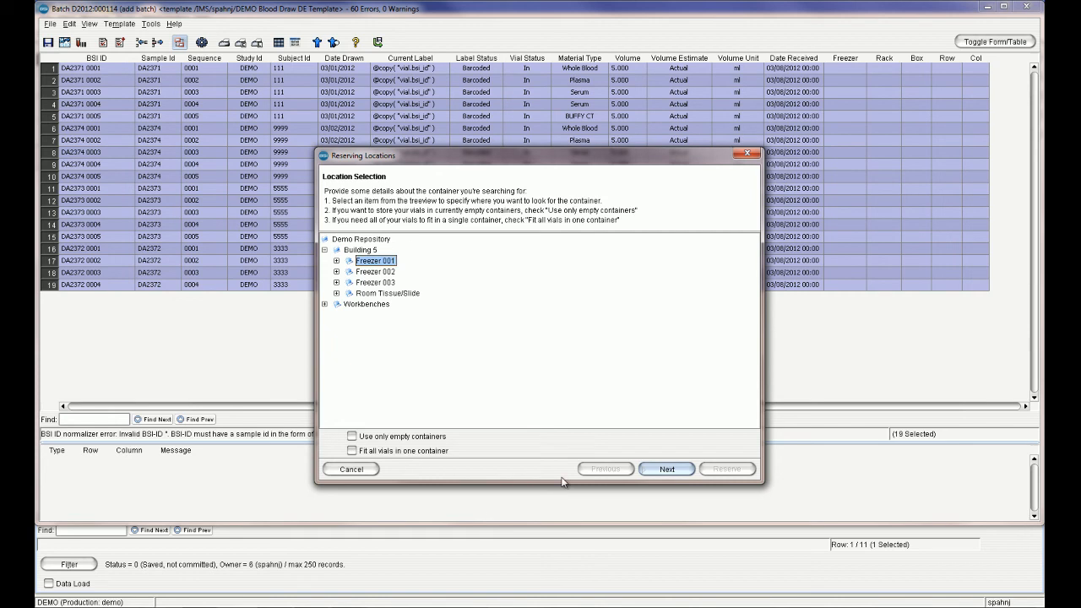
{"action": "left_click", "coordinate": [676, 470]}
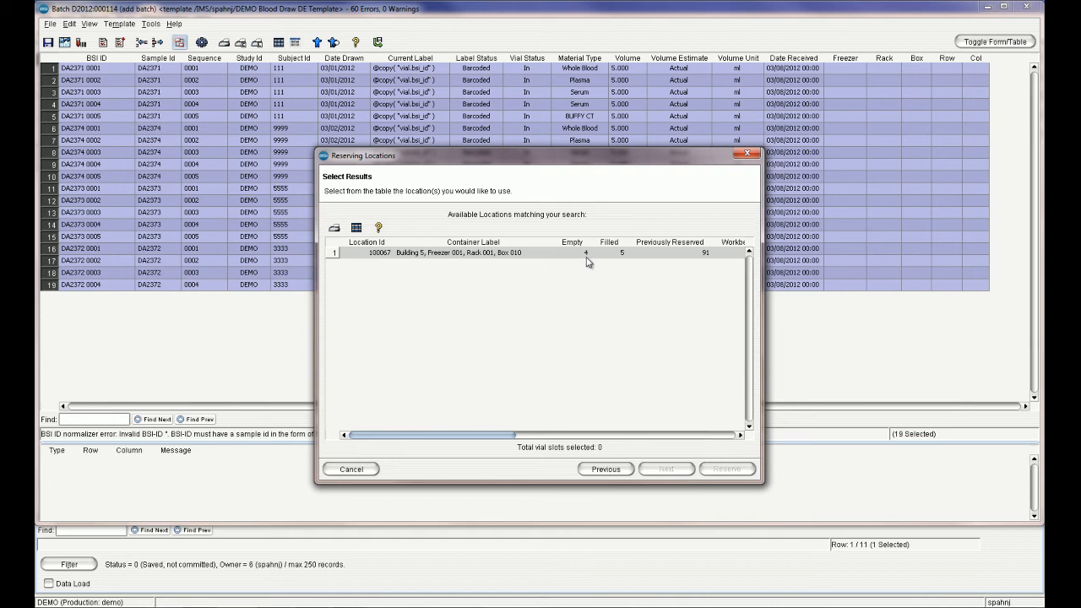
Step: Reserve locations for all vials in Building 5, Freezer 002, Rack 001, Box 001, using horizontal orientation and the Across pattern
{"action": "left_click", "coordinate": [606, 469]}
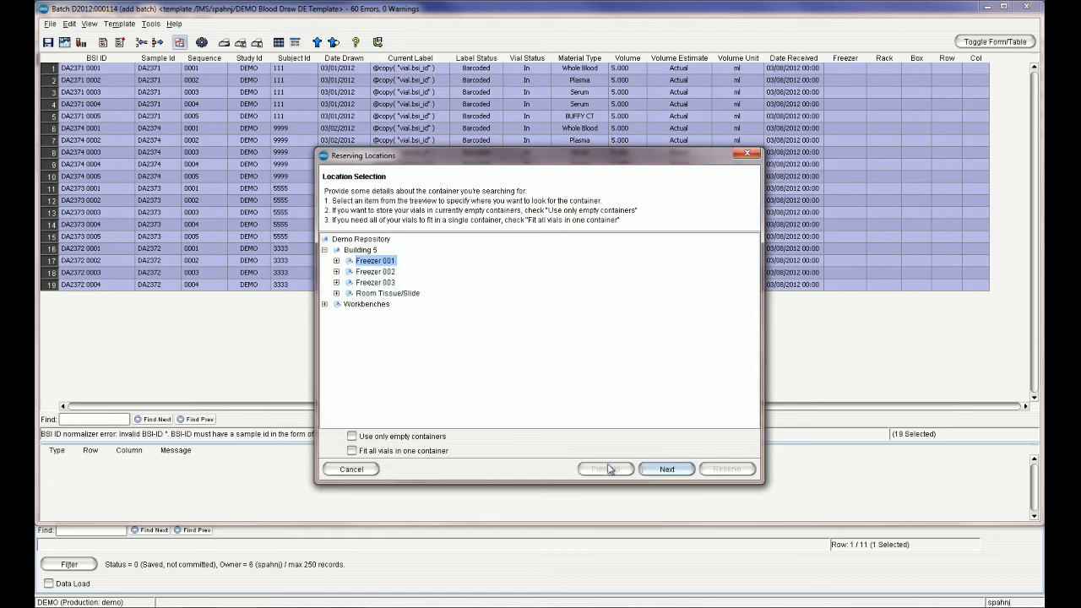
{"action": "left_click", "coordinate": [381, 272]}
{"action": "left_click", "coordinate": [668, 470]}
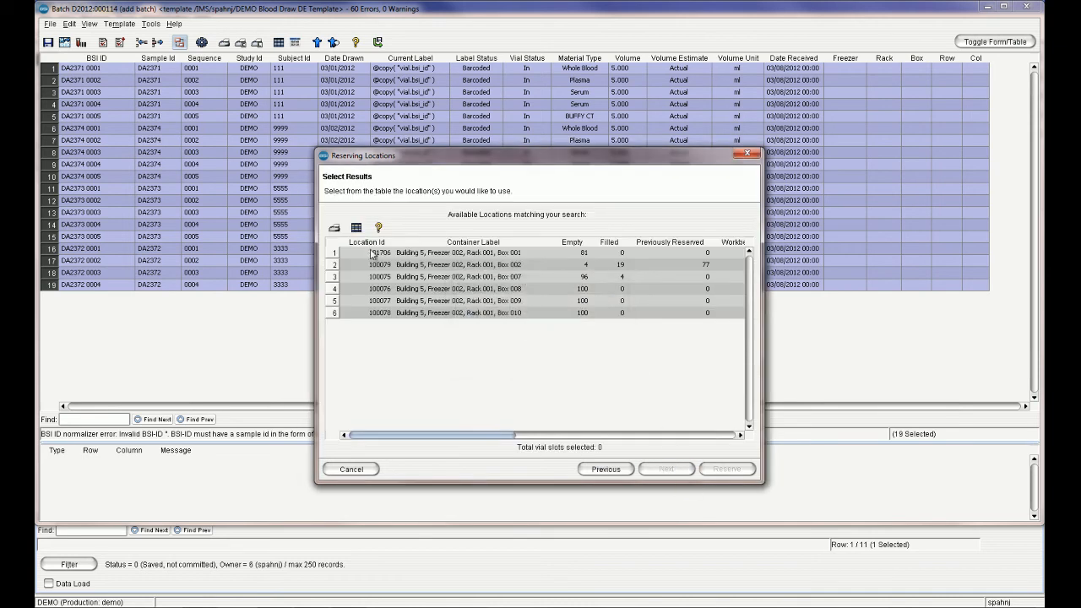
{"action": "left_click", "coordinate": [335, 253]}
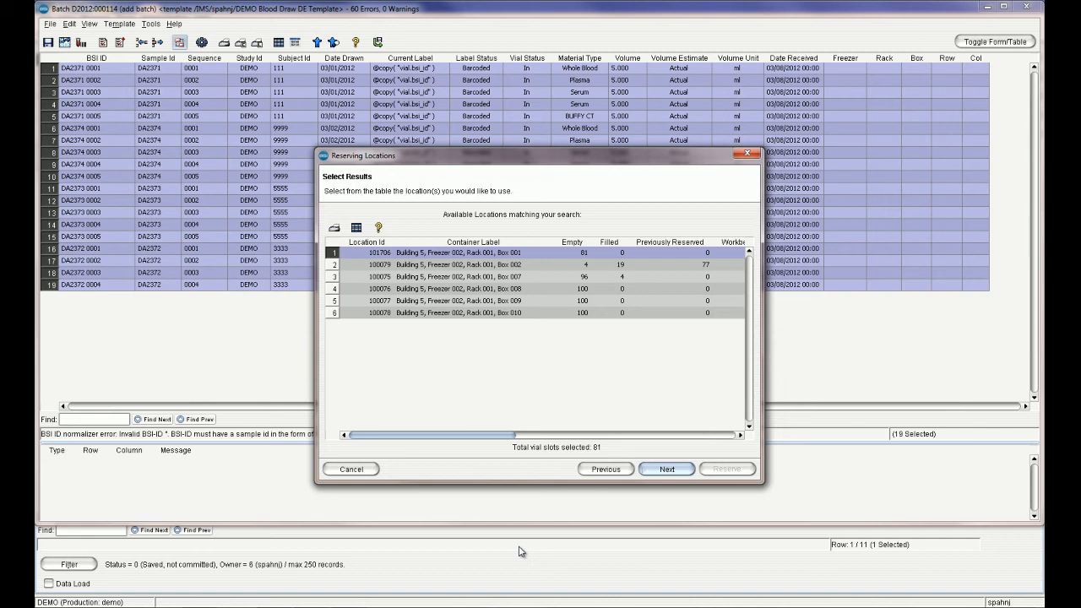
{"action": "left_click", "coordinate": [672, 471]}
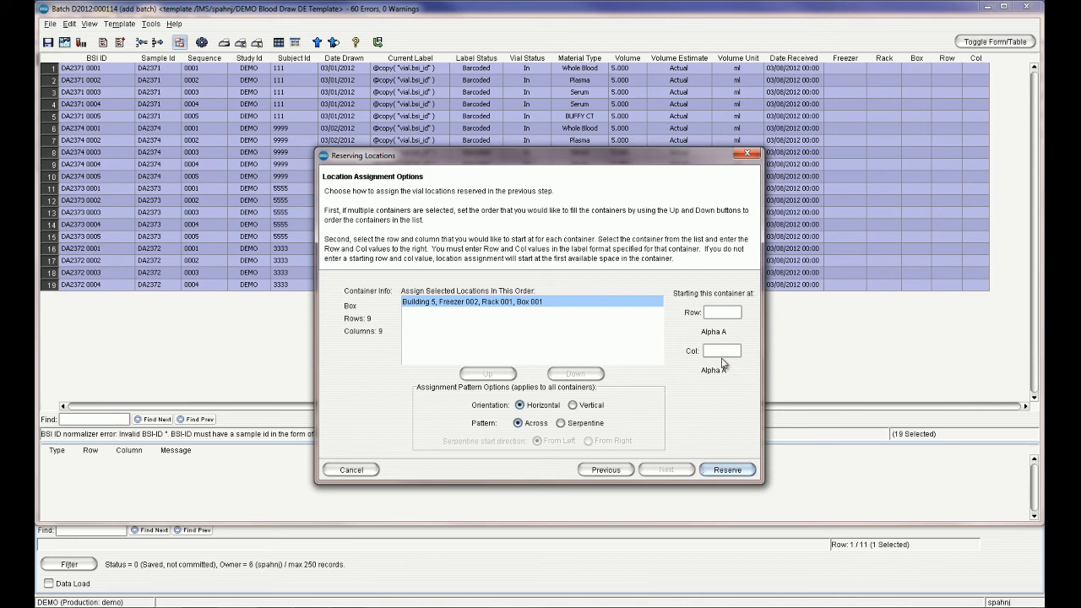
{"action": "left_click", "coordinate": [731, 472]}
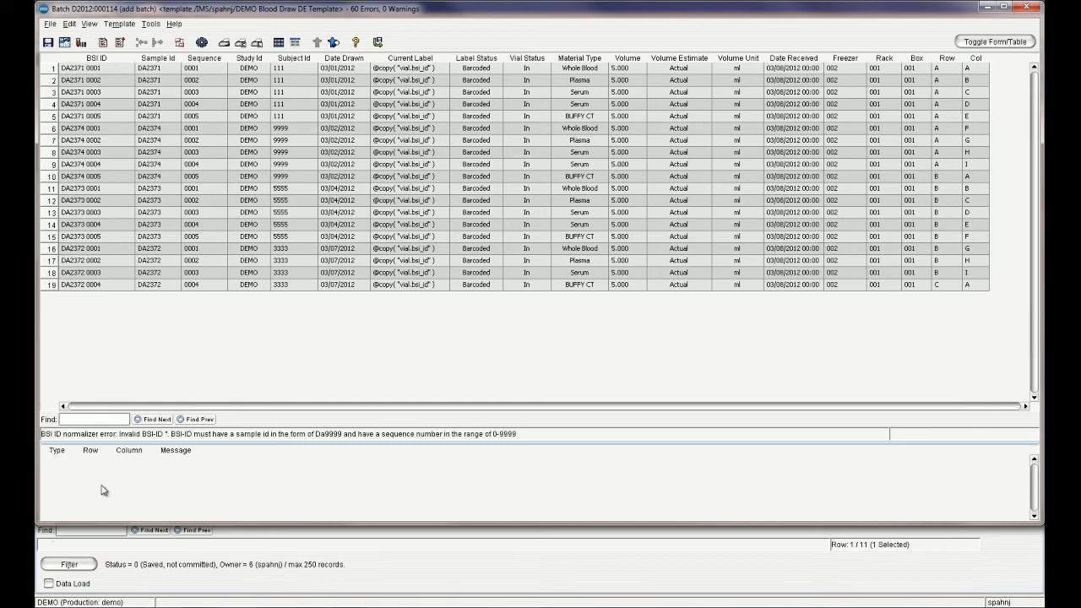
Step: Save the batch and commit it to the database without automatically creating a requisition
{"action": "left_click", "coordinate": [49, 43]}
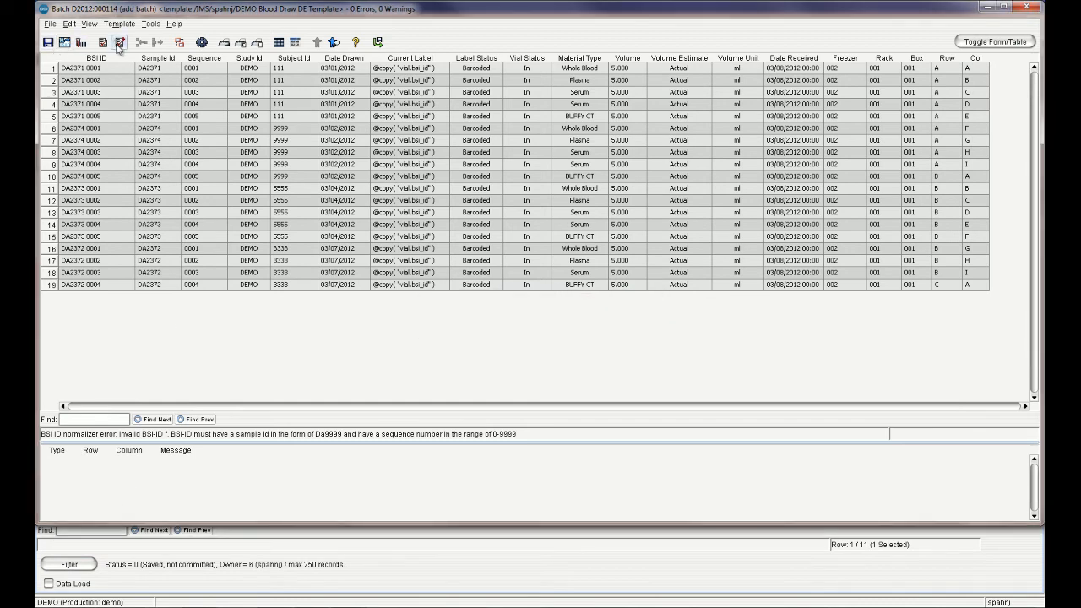
{"action": "left_click", "coordinate": [119, 44]}
{"action": "left_click", "coordinate": [378, 42]}
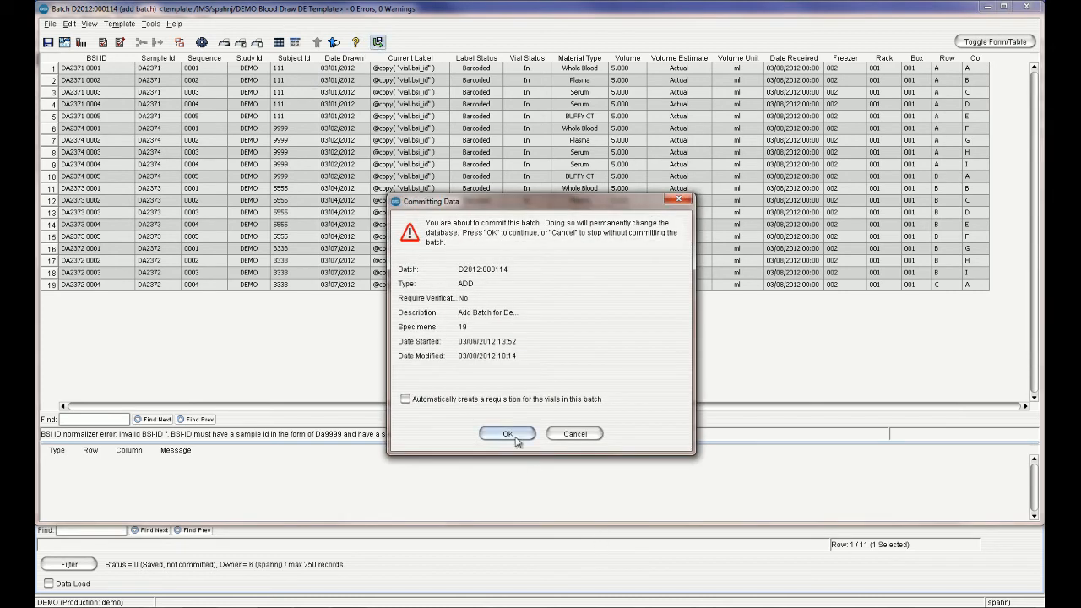
{"action": "left_click", "coordinate": [508, 435]}
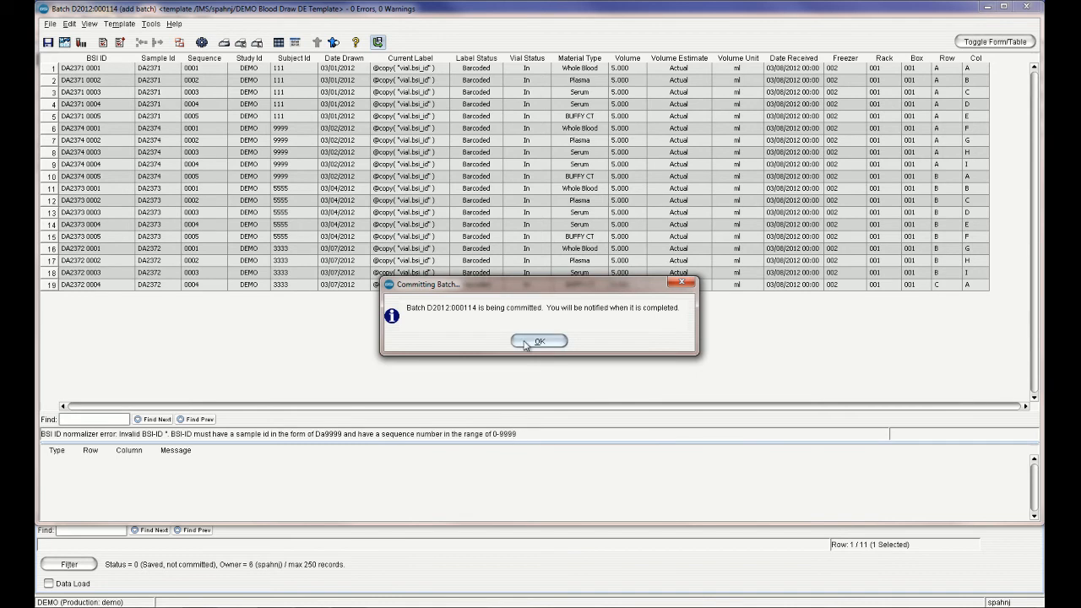
{"action": "left_click", "coordinate": [524, 343]}
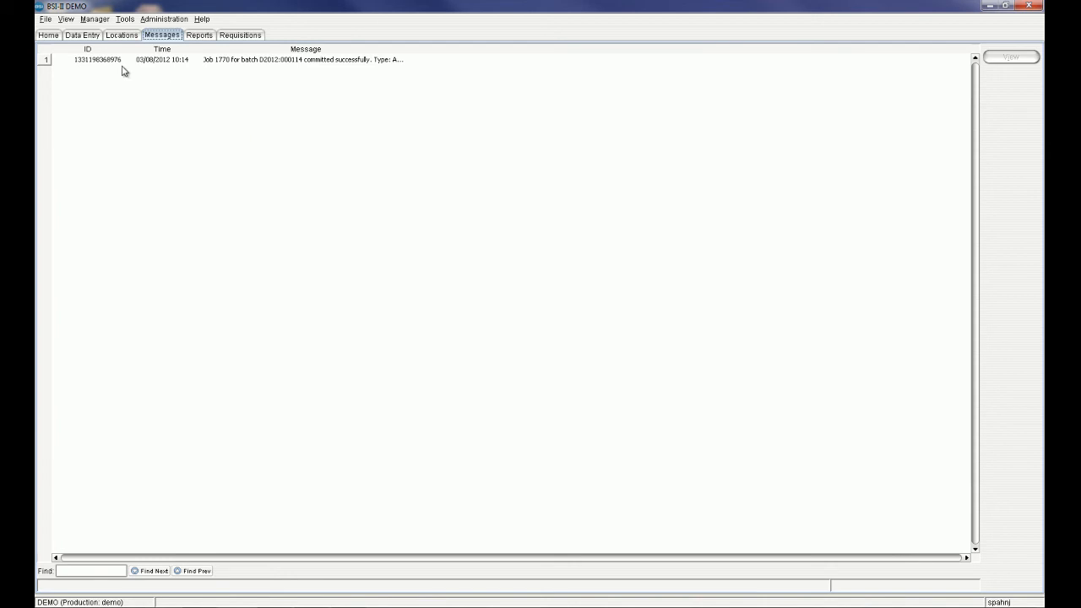
Step: View the box layout of Box 001 in Building 5, Freezer 002, Rack 001
{"action": "left_click", "coordinate": [113, 39]}
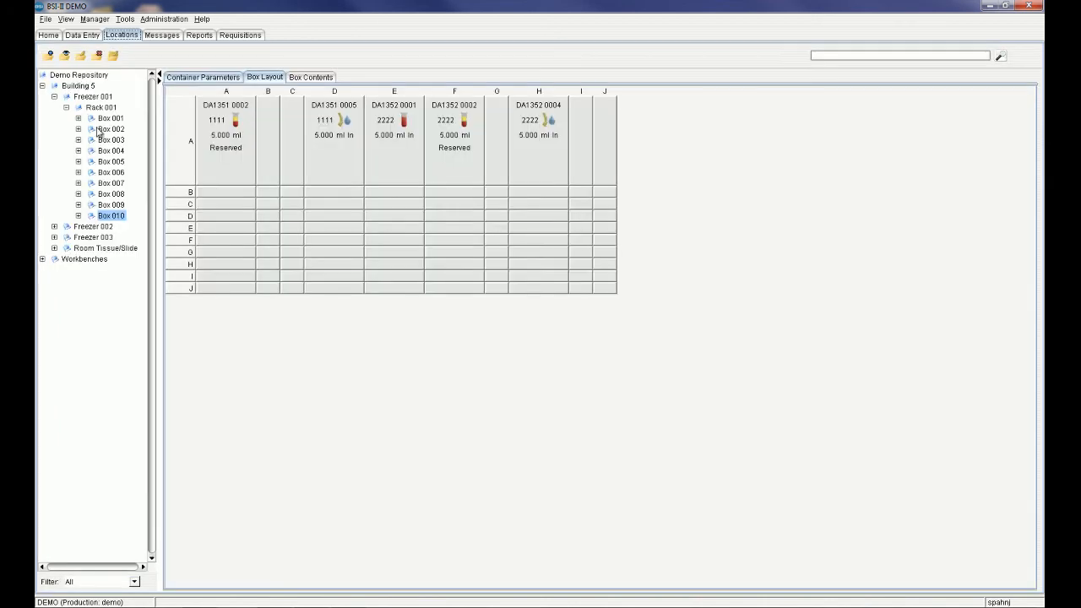
{"action": "left_click", "coordinate": [55, 226]}
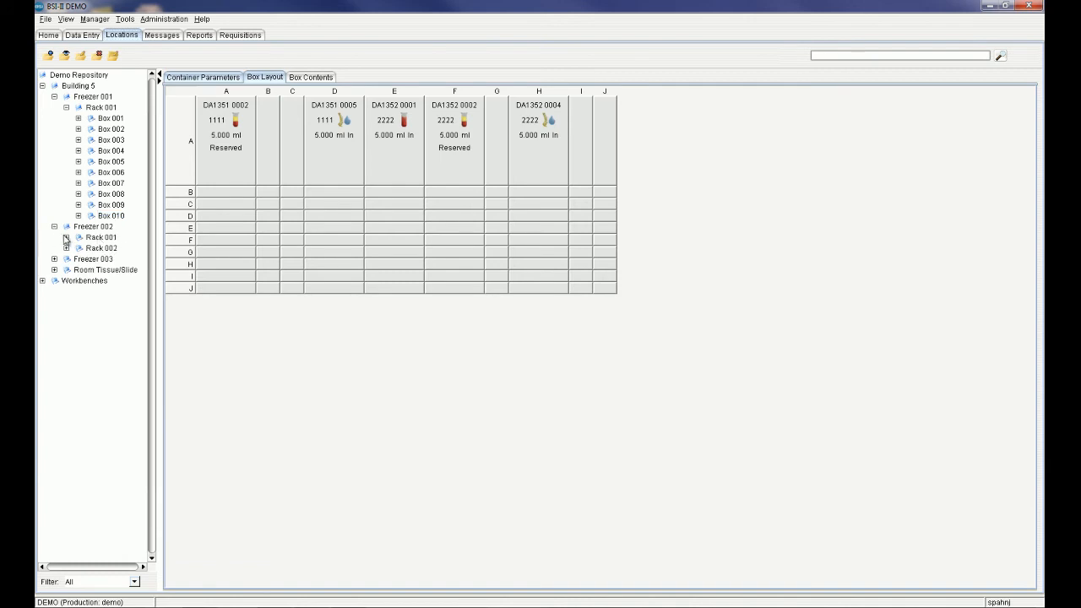
{"action": "left_click", "coordinate": [66, 238]}
{"action": "left_click", "coordinate": [108, 249]}
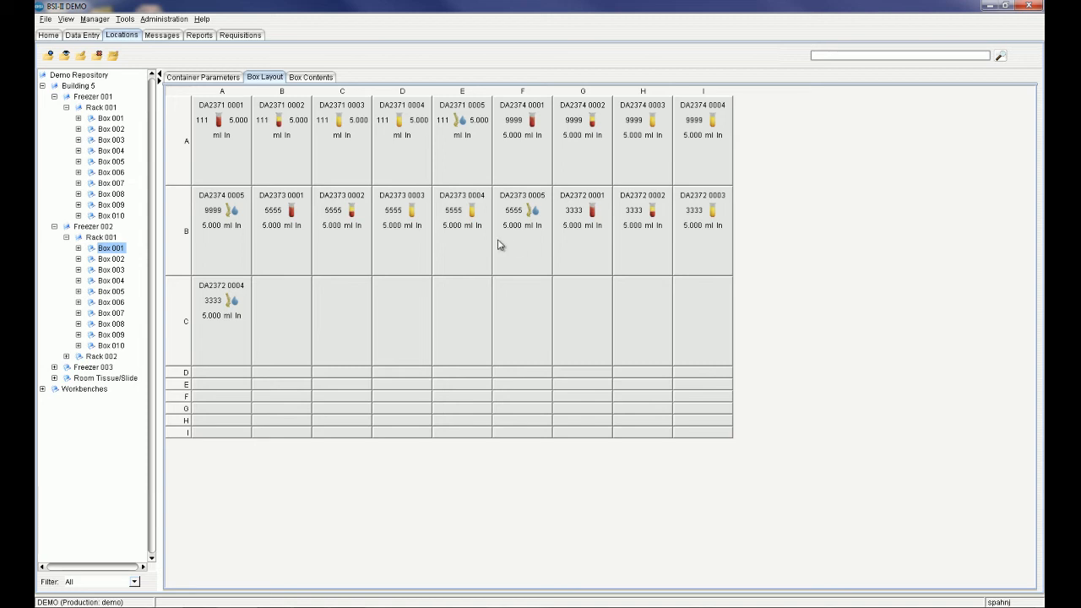
Step: Open the requisition with instructions "Pull and ship these specimen for demo" for editing and maximize its window
{"action": "left_click", "coordinate": [254, 37]}
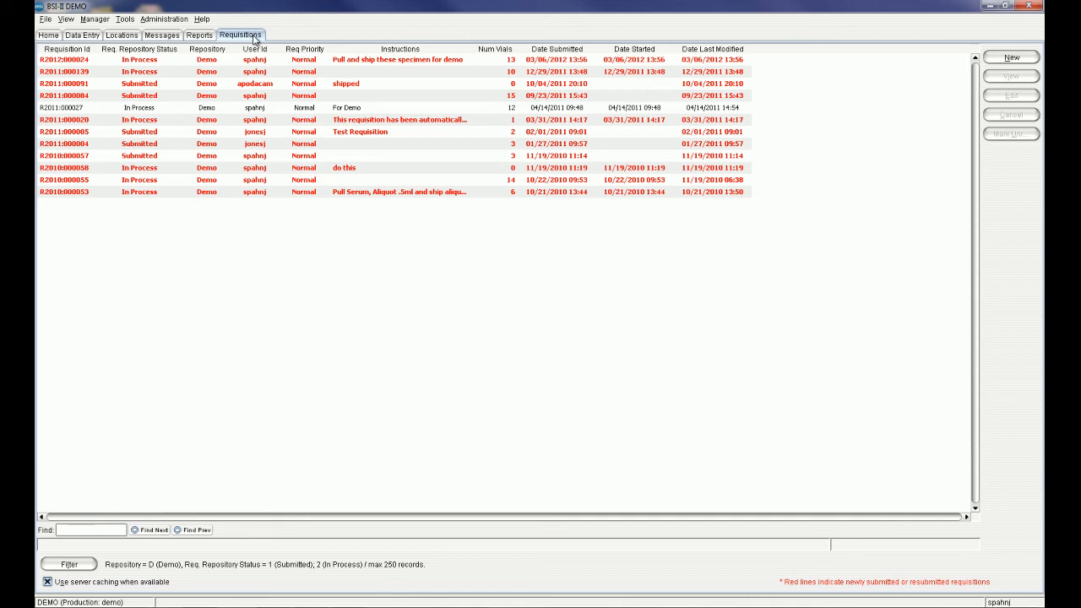
{"action": "left_click", "coordinate": [262, 59]}
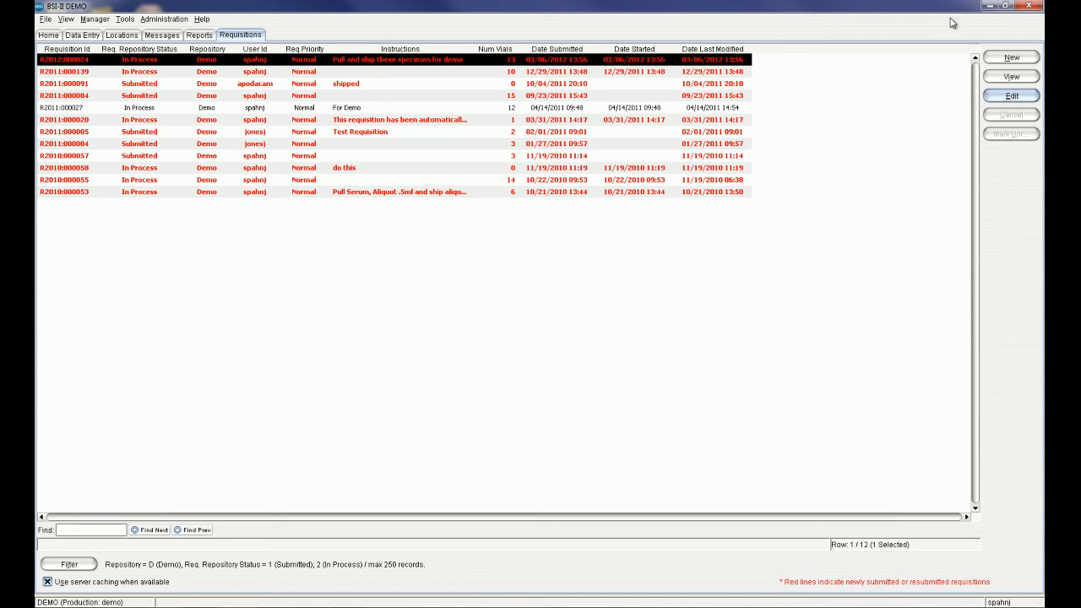
{"action": "left_click", "coordinate": [1012, 97]}
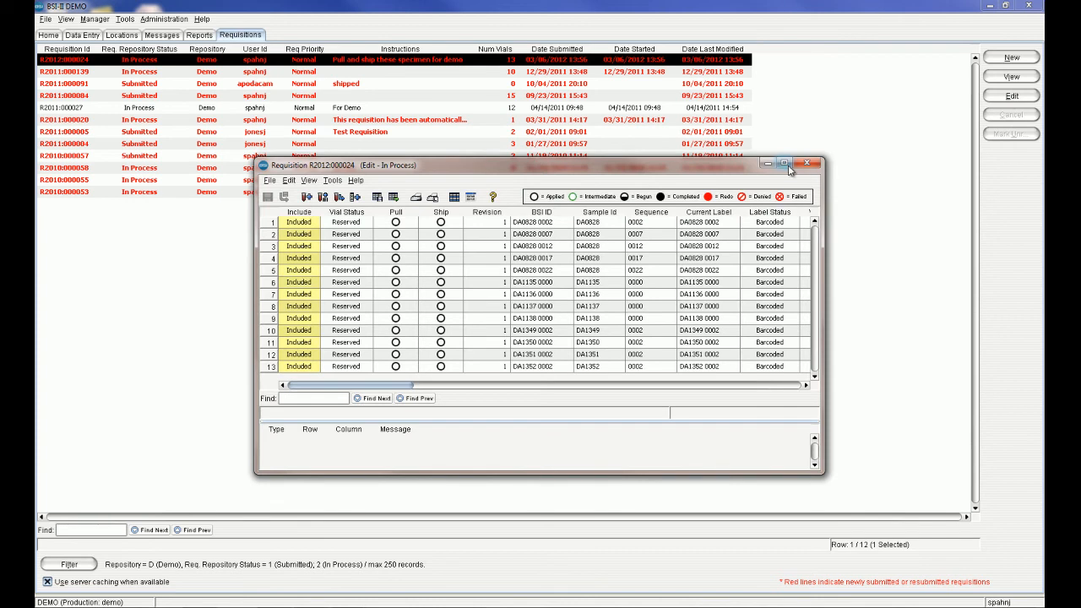
{"action": "left_click", "coordinate": [785, 163]}
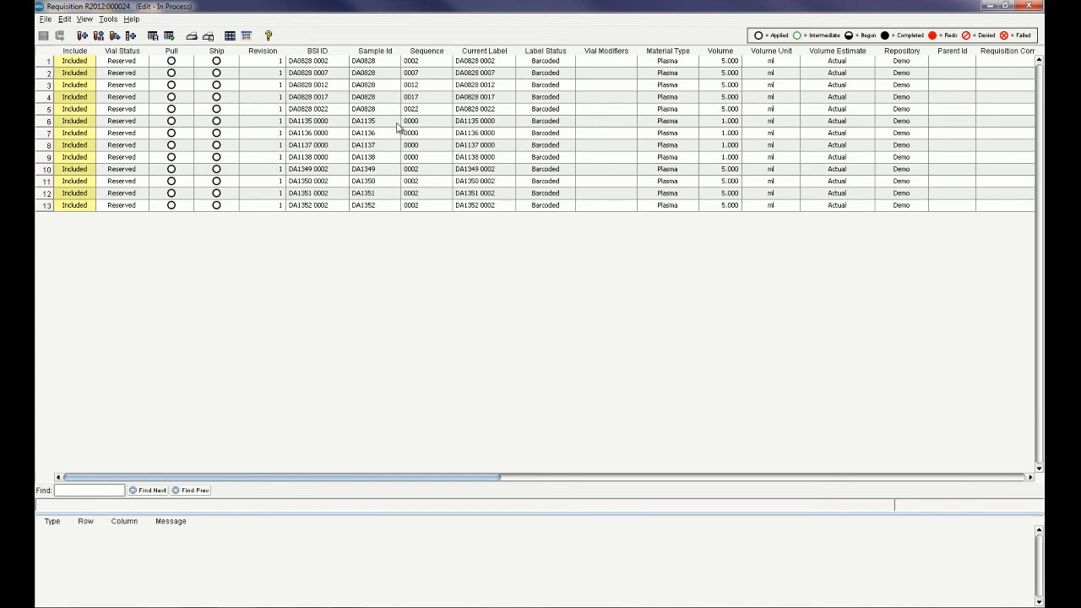
Step: Generate the Pull Vial report for all 13 vials in the requisition using Relevant Selected Vials, and close the report after viewing it
{"action": "mouse_move", "coordinate": [382, 480]}
{"action": "left_mouse_down"}
{"action": "mouse_move", "coordinate": [959, 486]}
{"action": "mouse_move", "coordinate": [277, 478]}
{"action": "left_mouse_up"}
{"action": "left_click_drag", "start_coordinate": [52, 63], "coordinate": [52, 207]}
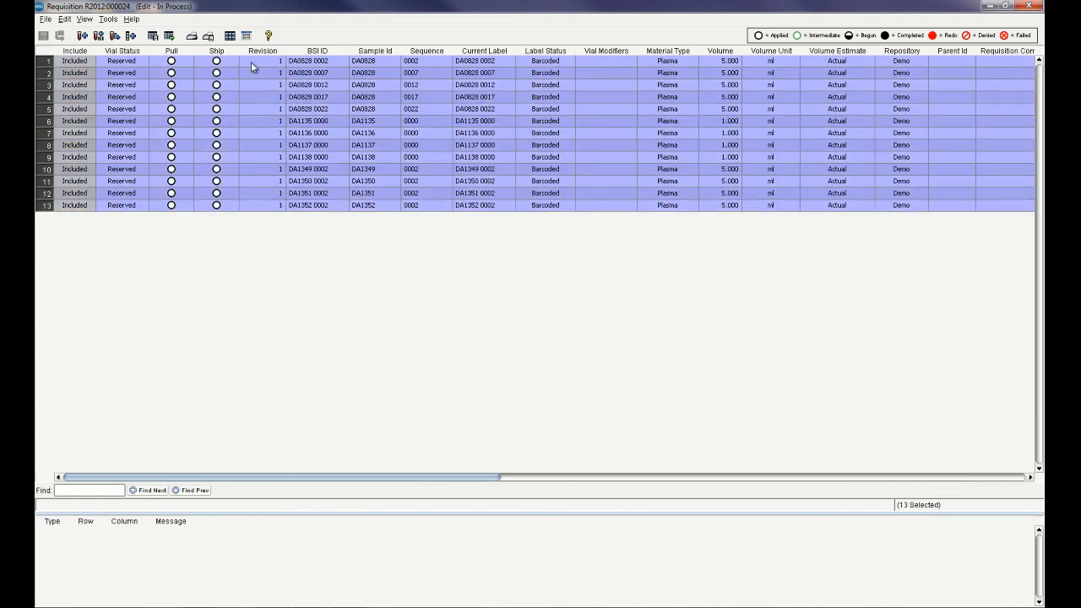
{"action": "right_click", "coordinate": [184, 56]}
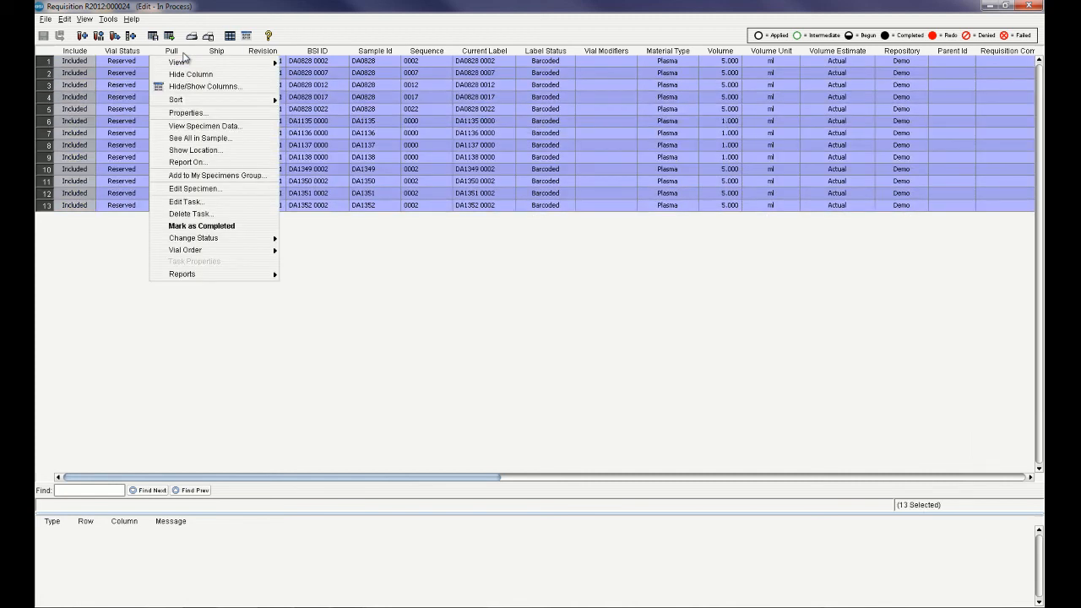
{"action": "mouse_move", "coordinate": [205, 279]}
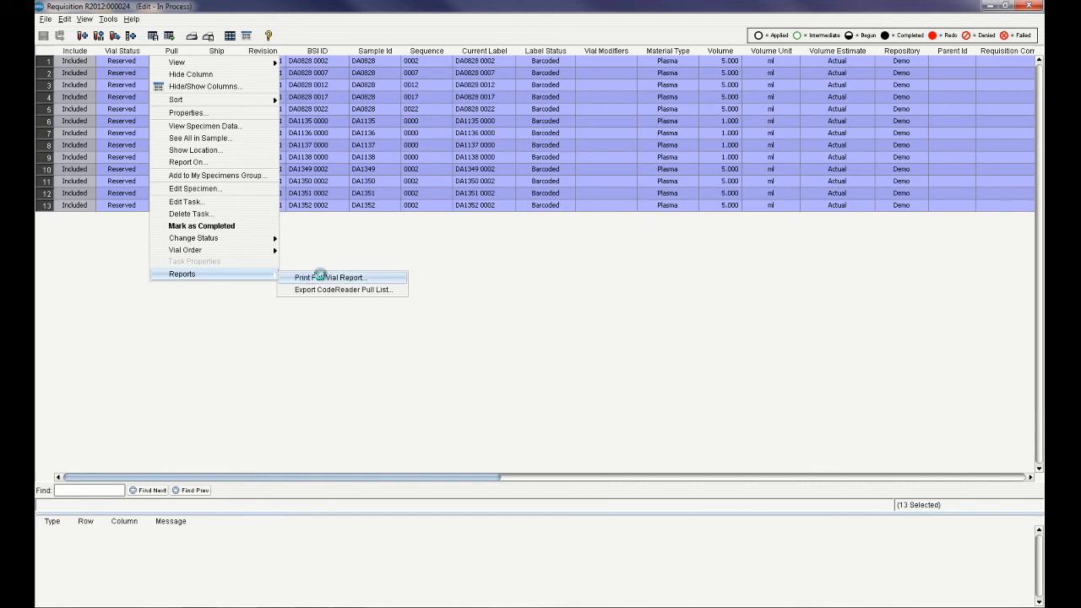
{"action": "left_click", "coordinate": [320, 279]}
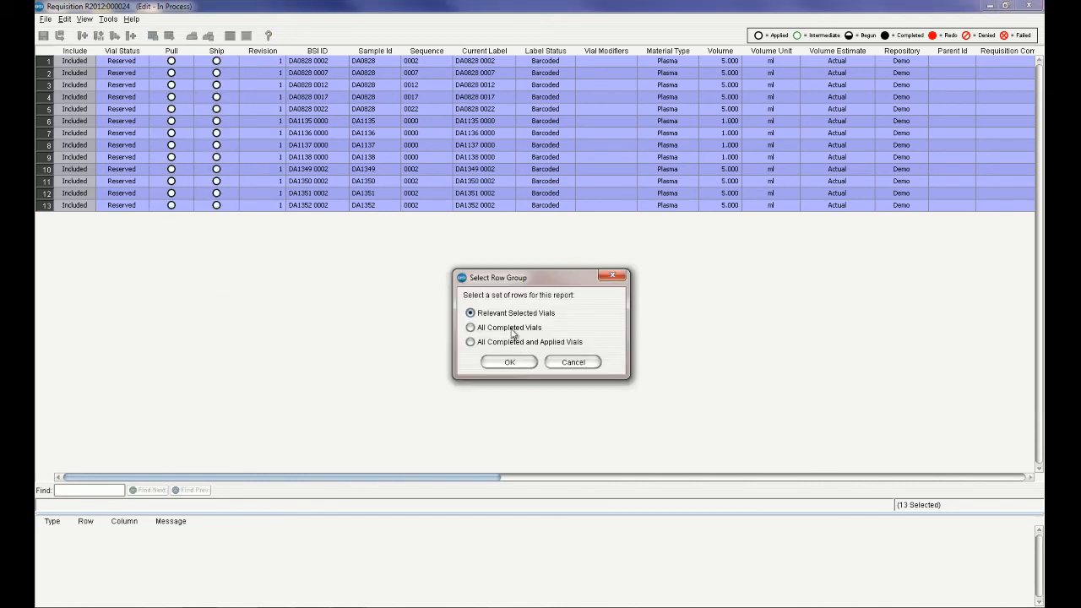
{"action": "left_click", "coordinate": [510, 362]}
{"action": "left_click", "coordinate": [509, 362]}
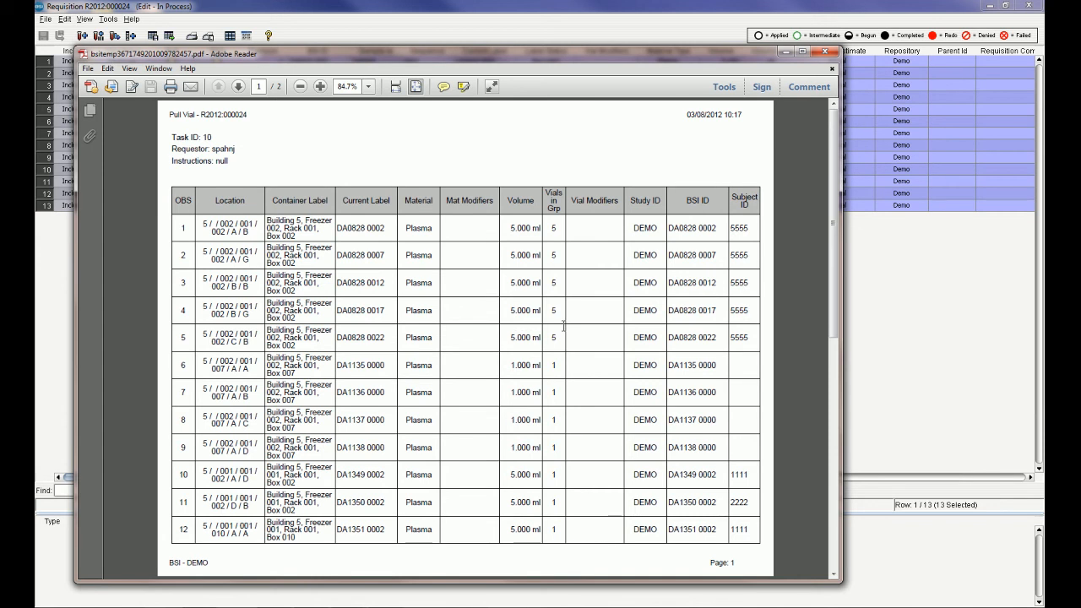
{"action": "left_click", "coordinate": [823, 54]}
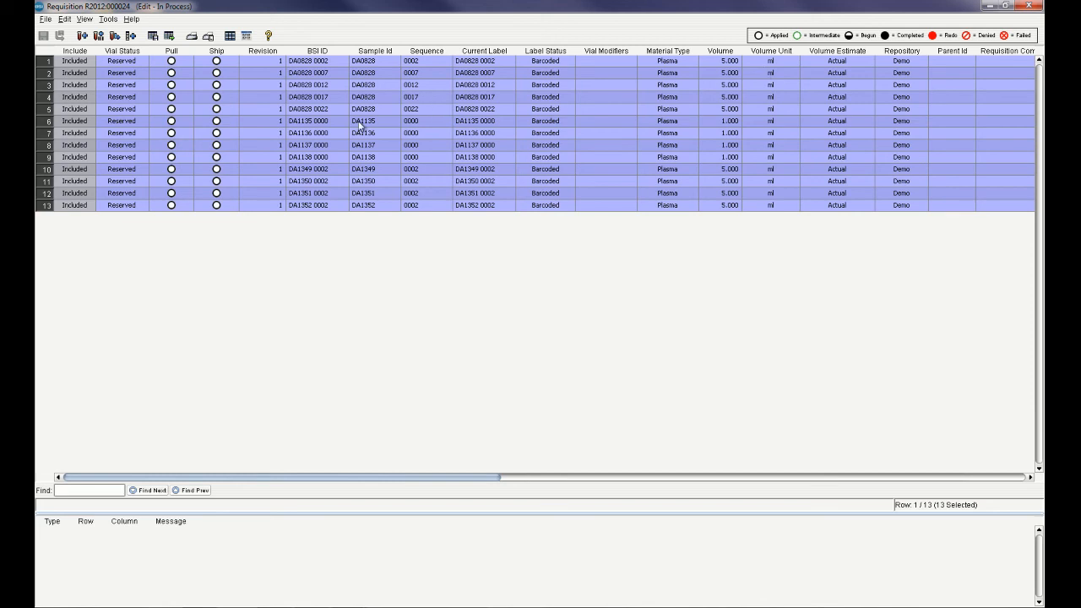
Step: Start scan-to-complete for the Pull task on all selected vials, with one barcode per vial matched to Current Label
{"action": "right_click", "coordinate": [167, 58]}
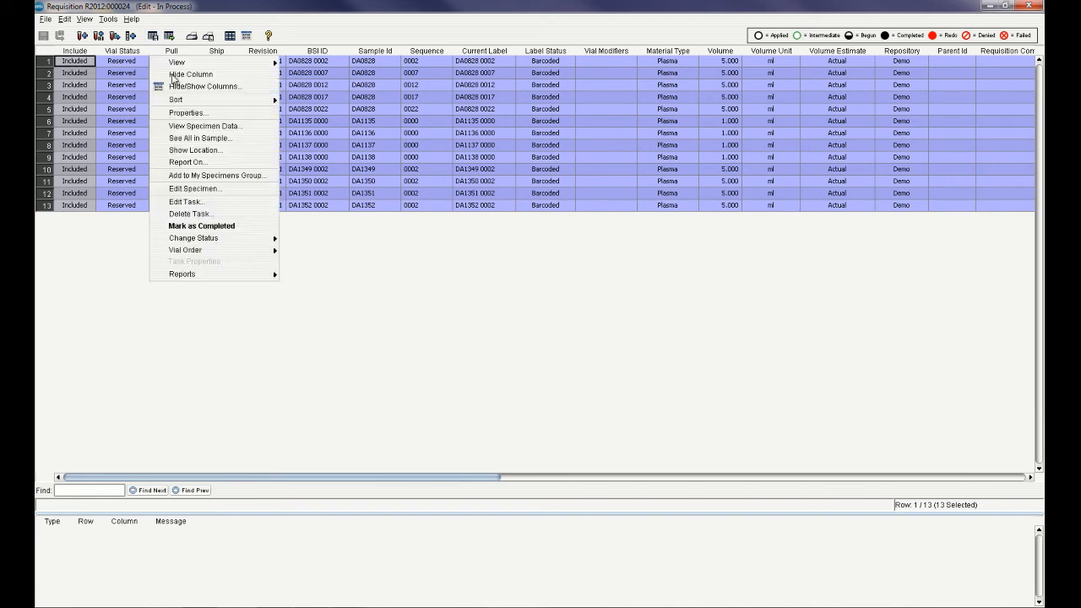
{"action": "mouse_move", "coordinate": [244, 238]}
{"action": "left_click", "coordinate": [341, 278]}
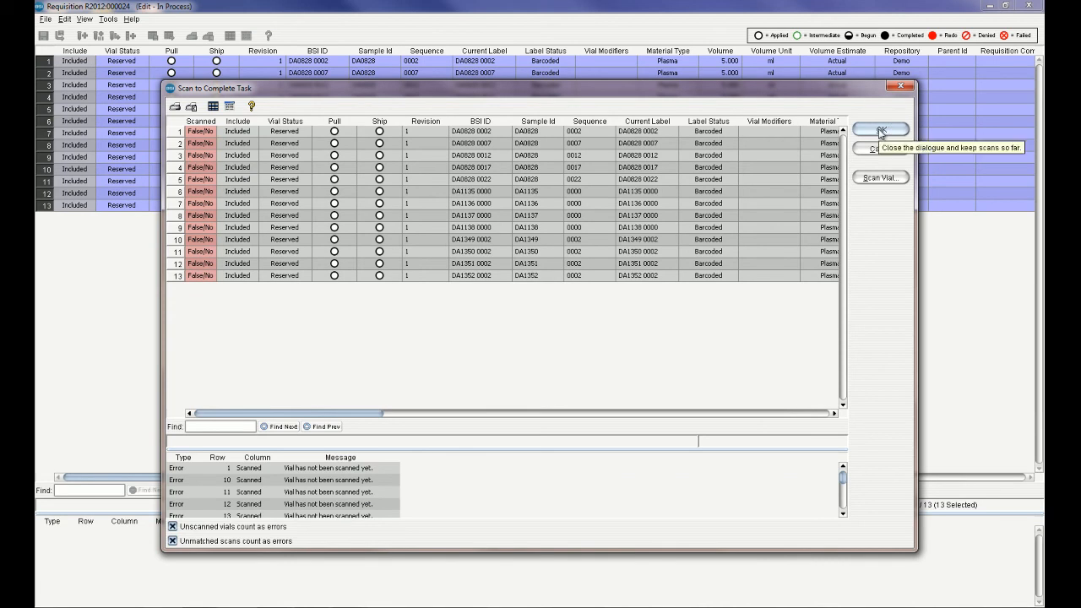
{"action": "left_click", "coordinate": [882, 177]}
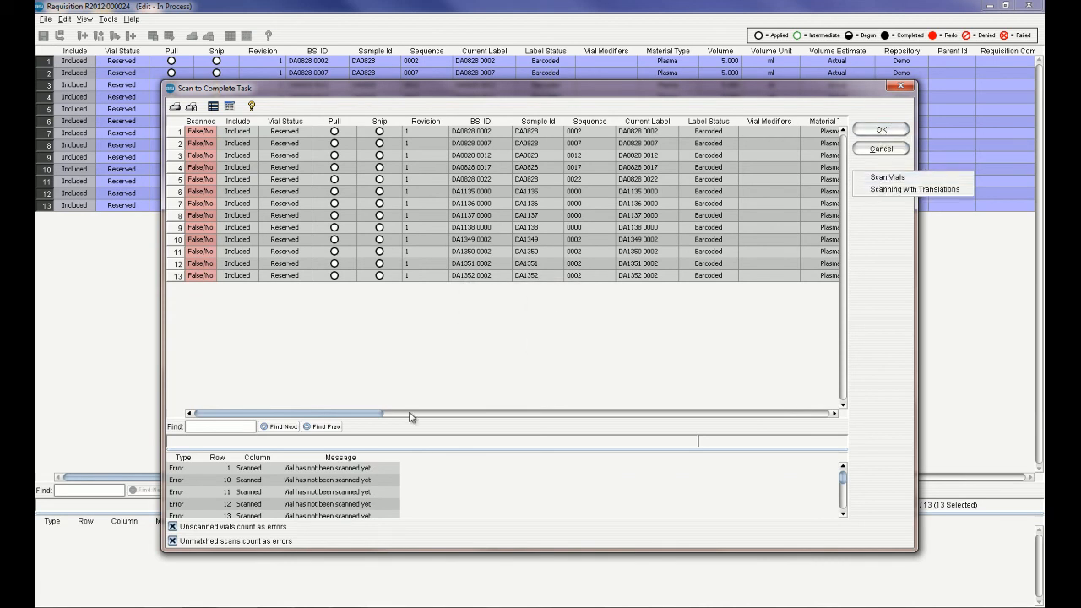
{"action": "left_click", "coordinate": [887, 177]}
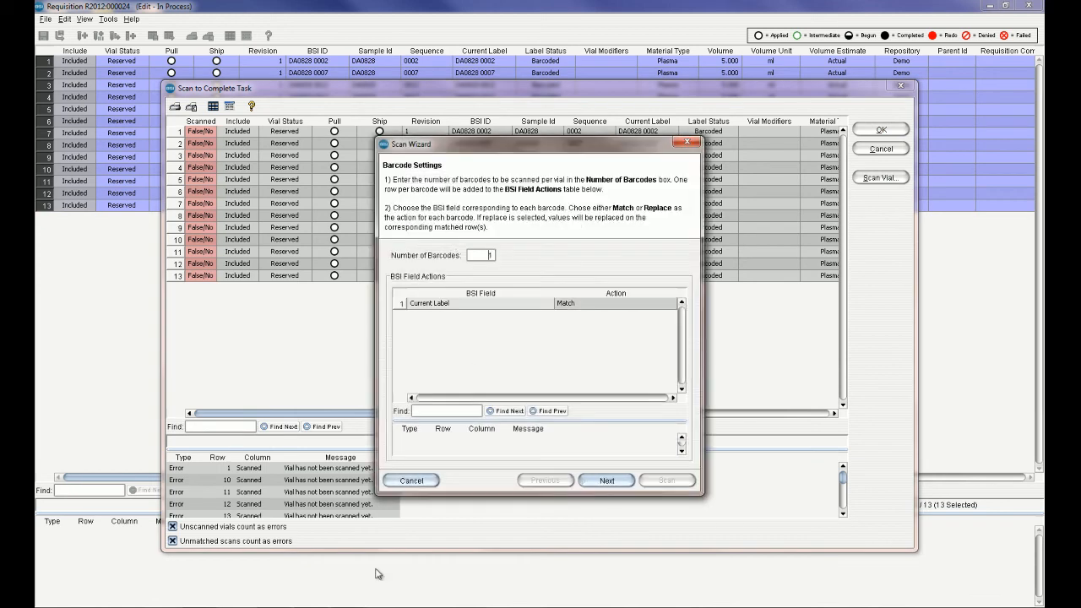
{"action": "left_click", "coordinate": [608, 482]}
{"action": "left_click", "coordinate": [661, 482]}
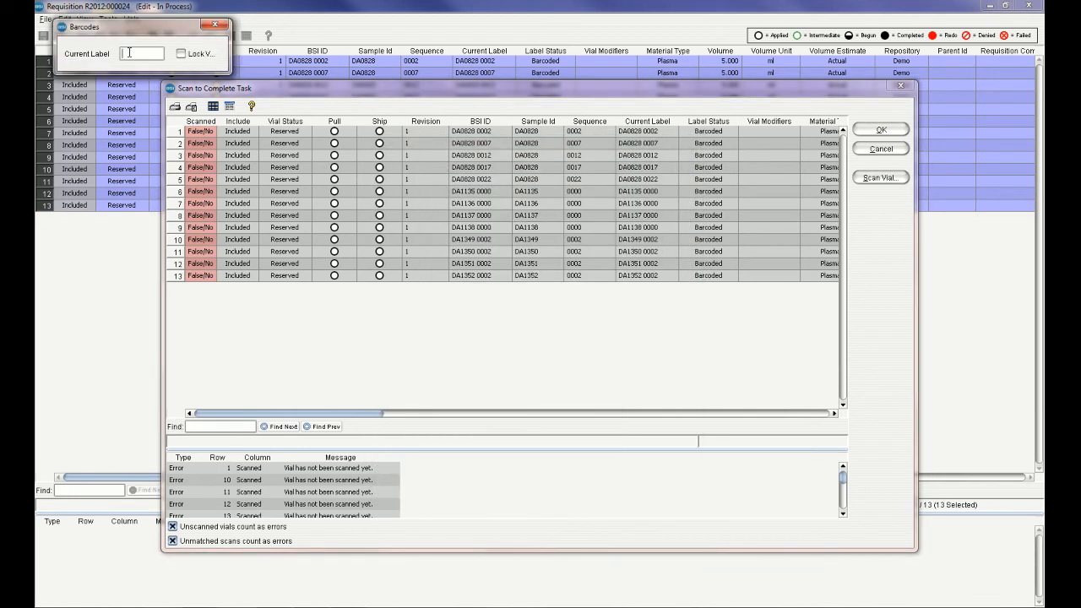
Step: Scan the vial with current label DA0828 0002 for the Pull task
{"action": "type", "text": "DA"}
{"action": "type", "text": "08"}
{"action": "type", "text": "28"}
{"action": "type", "text": " 00"}
{"action": "type", "text": "02"}
{"action": "key", "text": "Return"}
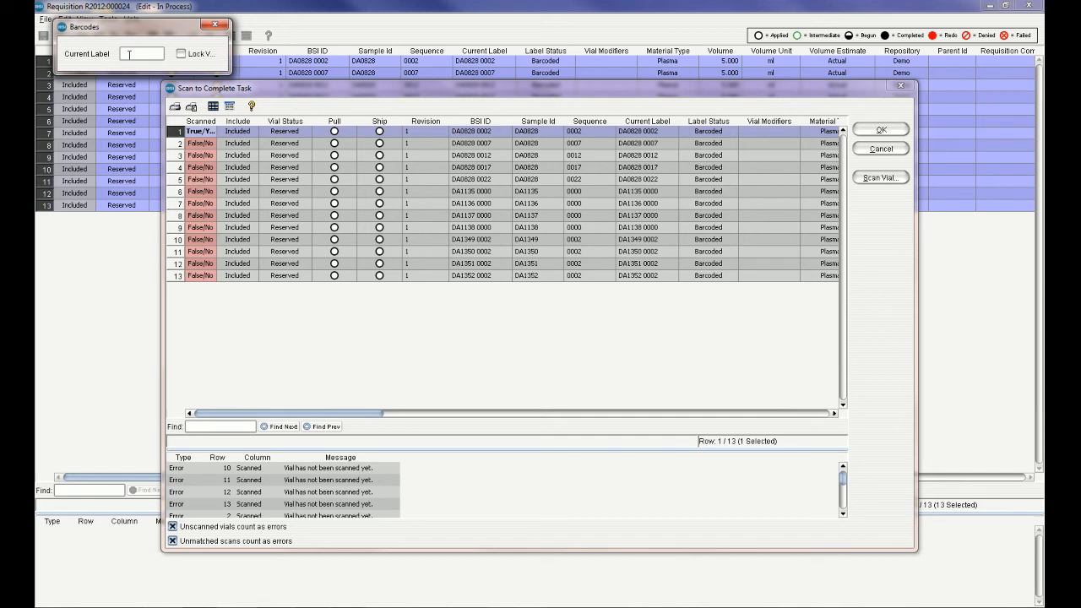
Step: Try scanning the non-matching barcode "fhgsdfgh", widen the Message column, and accept the scan-to-complete session for the Pull task
{"action": "type", "text": "fhgsdfgh"}
{"action": "key", "text": "Return"}
{"action": "left_click_drag", "start_coordinate": [402, 459], "coordinate": [526, 459]}
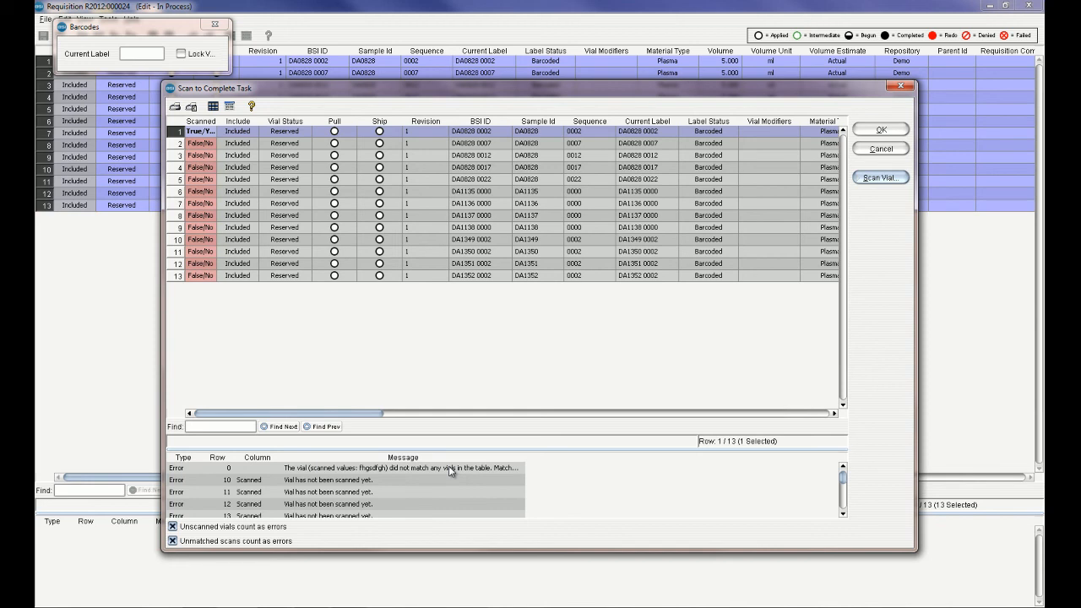
{"action": "left_click", "coordinate": [214, 23]}
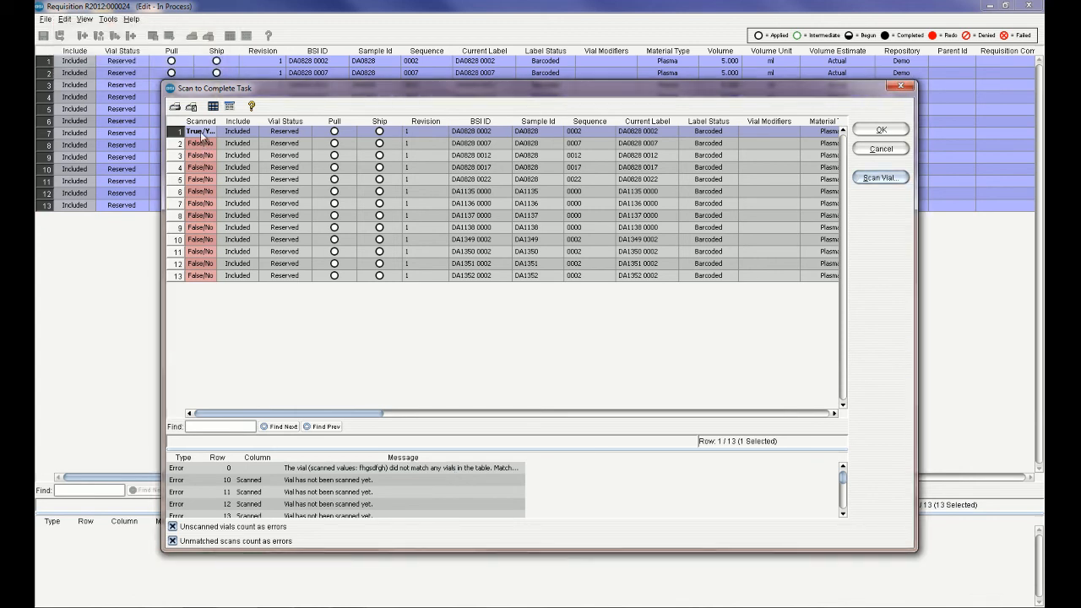
{"action": "left_click", "coordinate": [881, 129]}
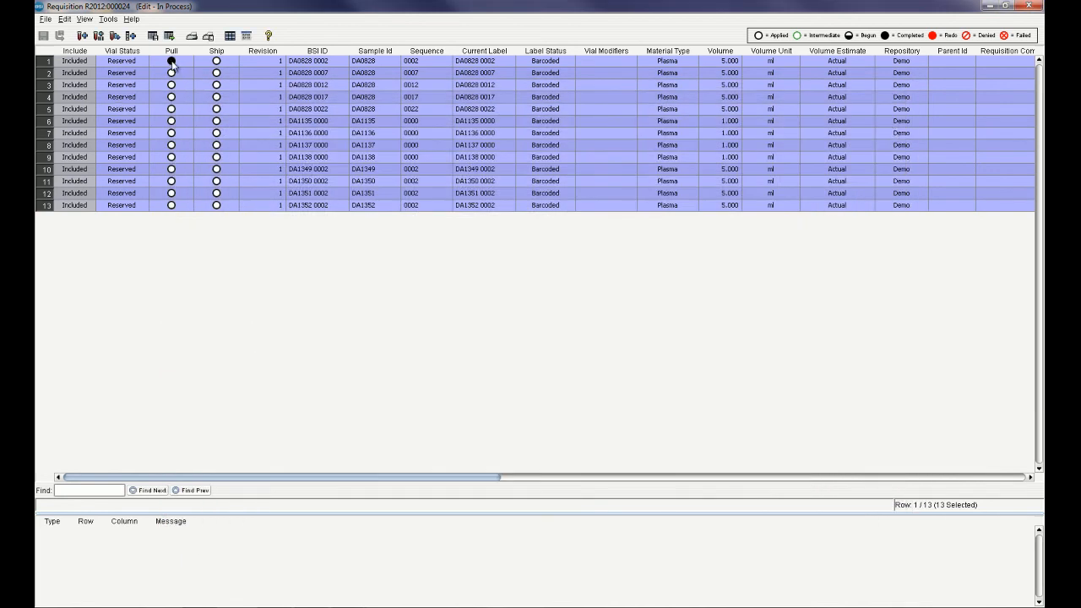
Step: Mark the Pull task as completed for the remaining vials in rows 2 to 13
{"action": "left_click", "coordinate": [183, 87]}
{"action": "left_click_drag", "start_coordinate": [183, 74], "coordinate": [169, 196]}
{"action": "left_click_drag", "start_coordinate": [176, 79], "coordinate": [188, 212]}
{"action": "right_click", "coordinate": [172, 59]}
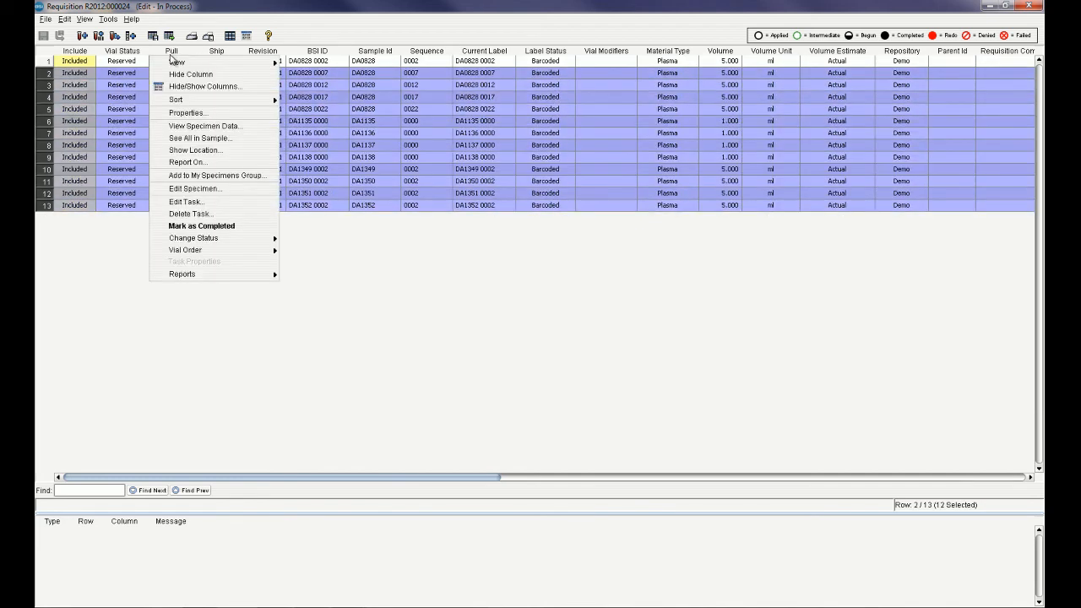
{"action": "left_click", "coordinate": [193, 227]}
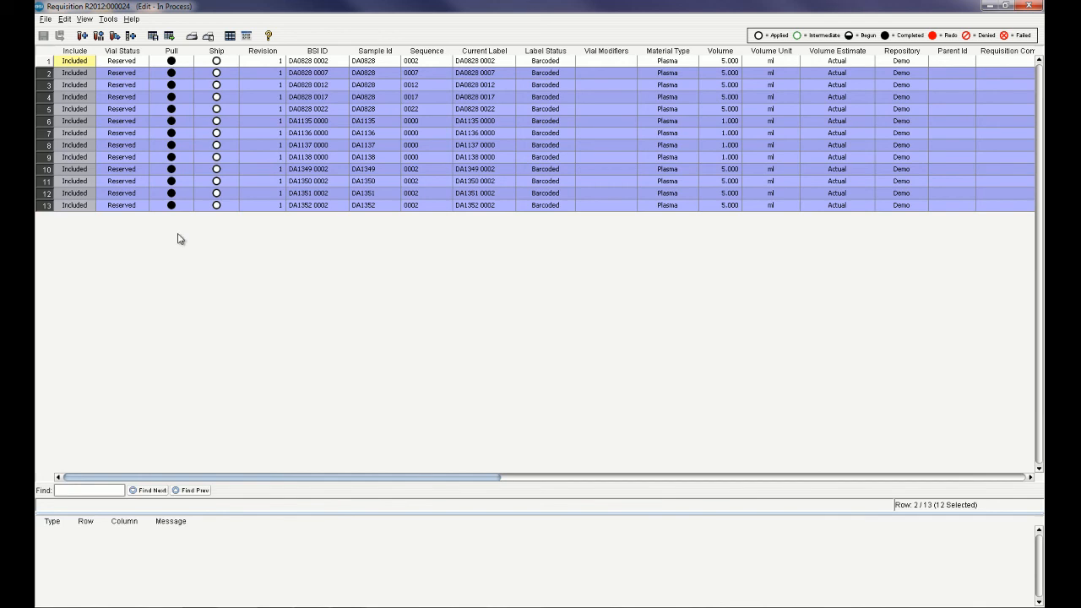
{"action": "left_click", "coordinate": [236, 63], "text": "ctrl"}
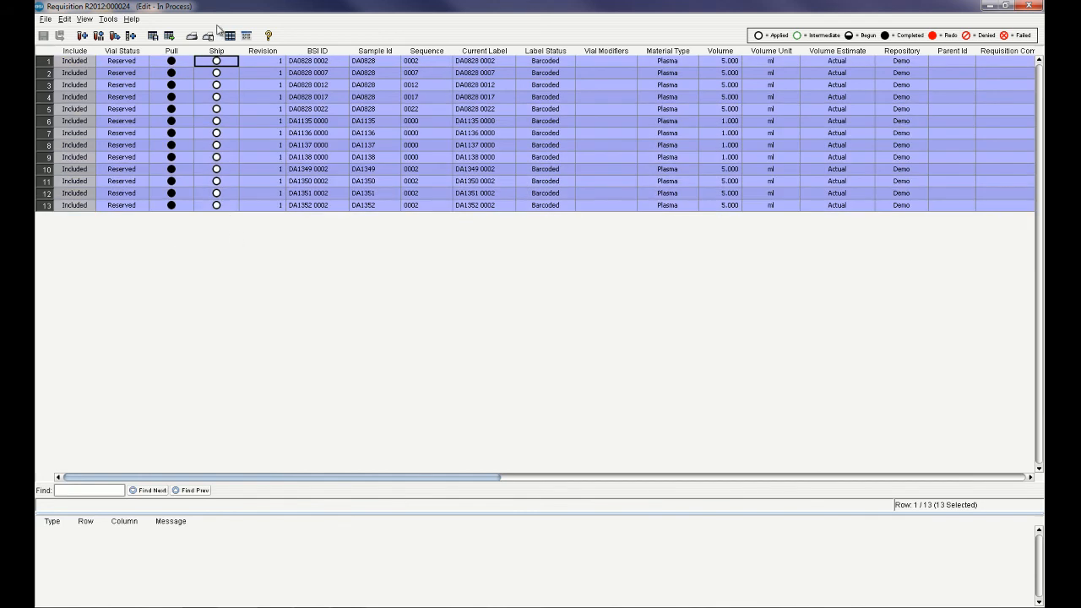
{"action": "right_click", "coordinate": [218, 54]}
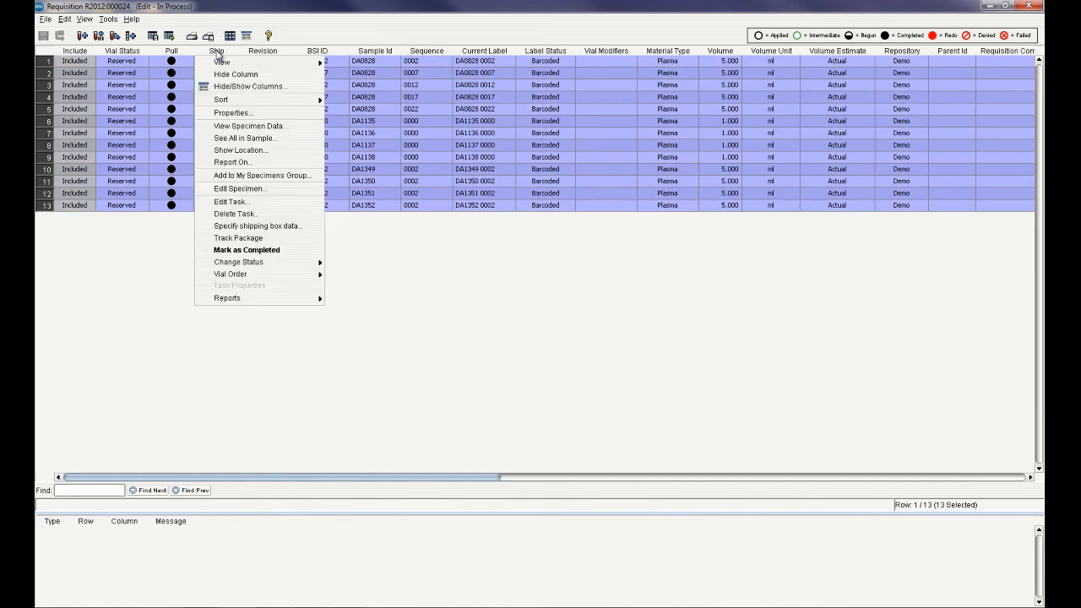
{"action": "left_click", "coordinate": [237, 202]}
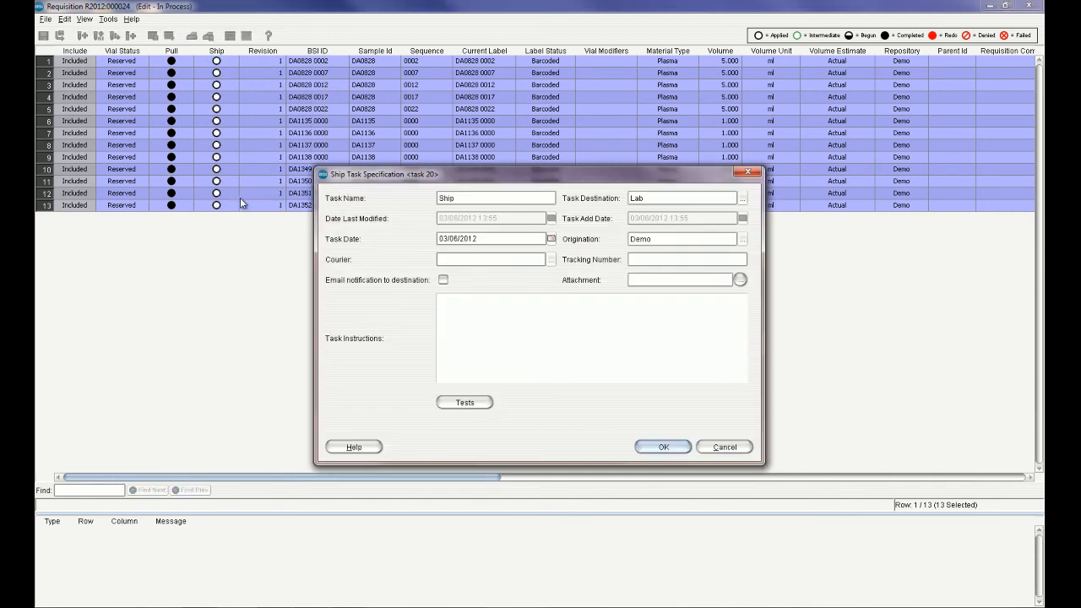
{"action": "left_click", "coordinate": [741, 197]}
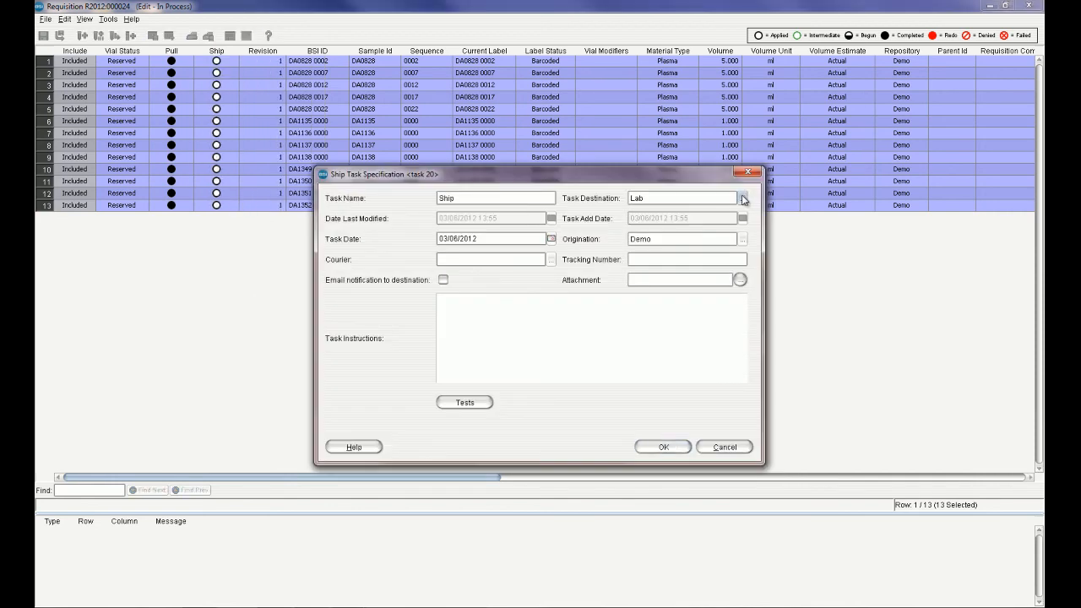
{"action": "left_click_drag", "start_coordinate": [500, 416], "coordinate": [630, 416]}
{"action": "left_click", "coordinate": [633, 202]}
{"action": "left_click", "coordinate": [551, 260]}
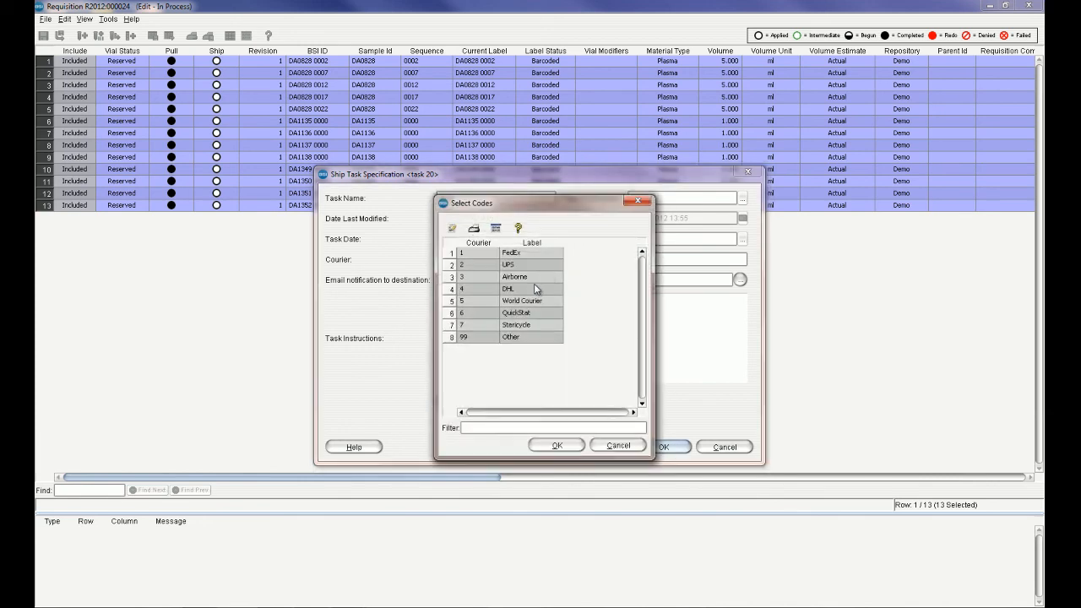
{"action": "left_click", "coordinate": [522, 336]}
{"action": "double_click", "coordinate": [522, 336]}
{"action": "left_click", "coordinate": [668, 261]}
{"action": "type", "text": "335235235245"}
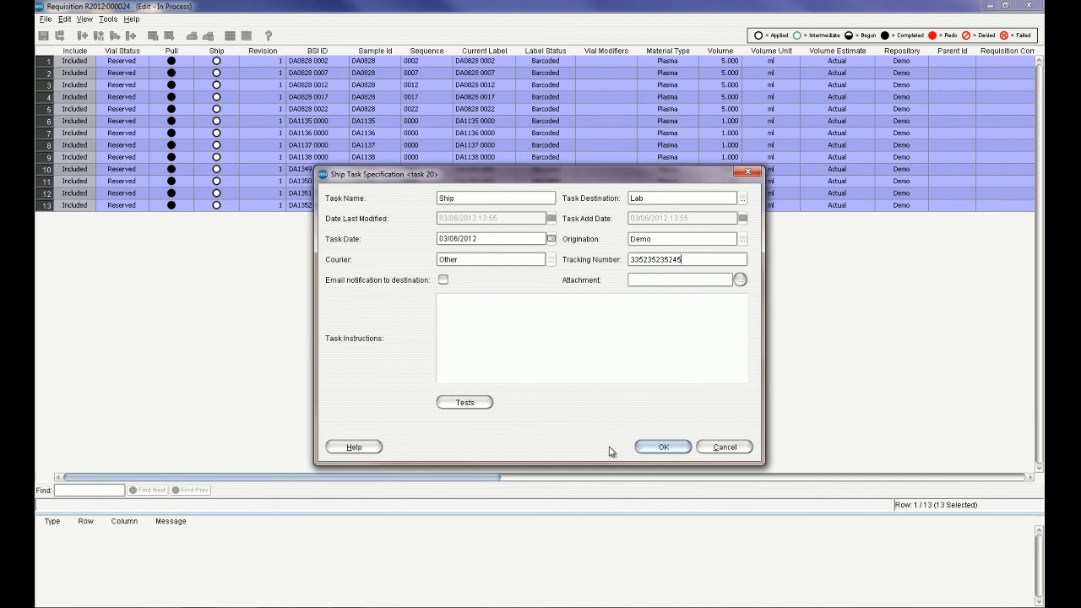
{"action": "left_click", "coordinate": [666, 447]}
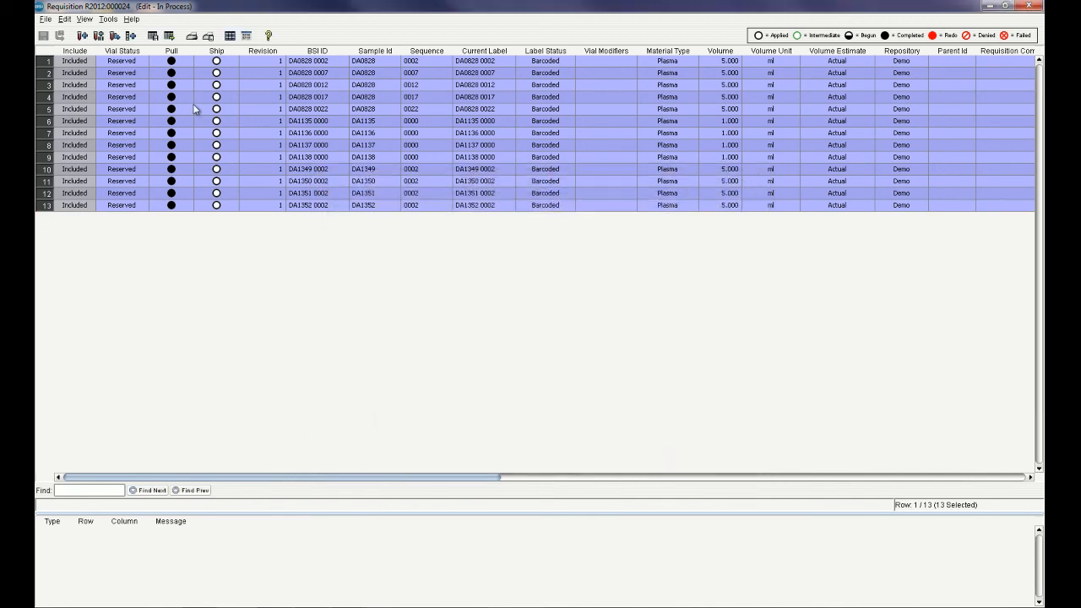
Step: Review the Ship task's shipping box data, including each vial's box label, row and column, and close it without changes
{"action": "right_click", "coordinate": [196, 57]}
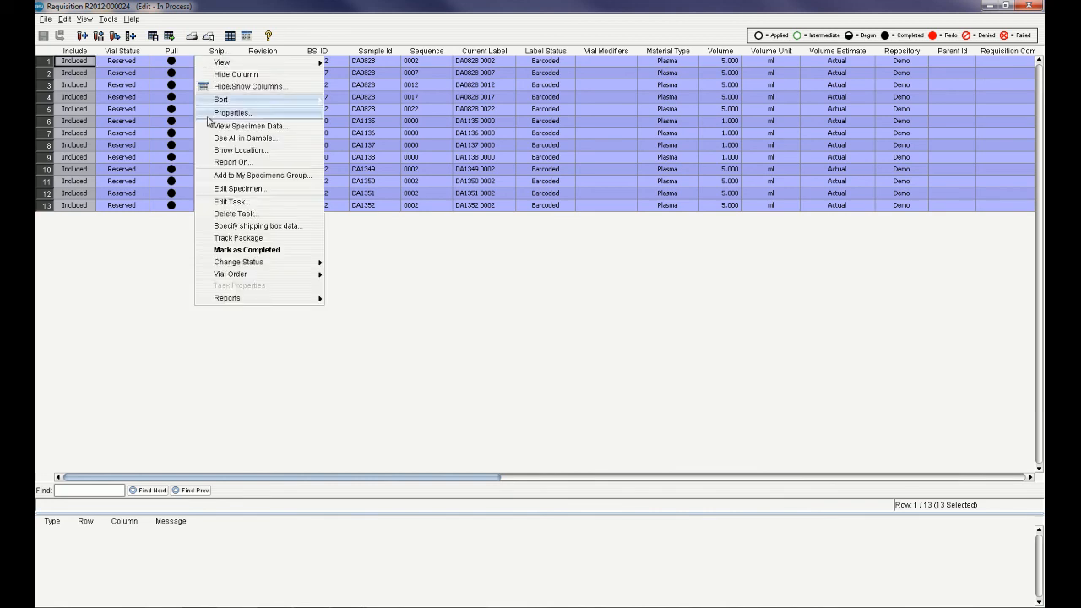
{"action": "left_click", "coordinate": [258, 227]}
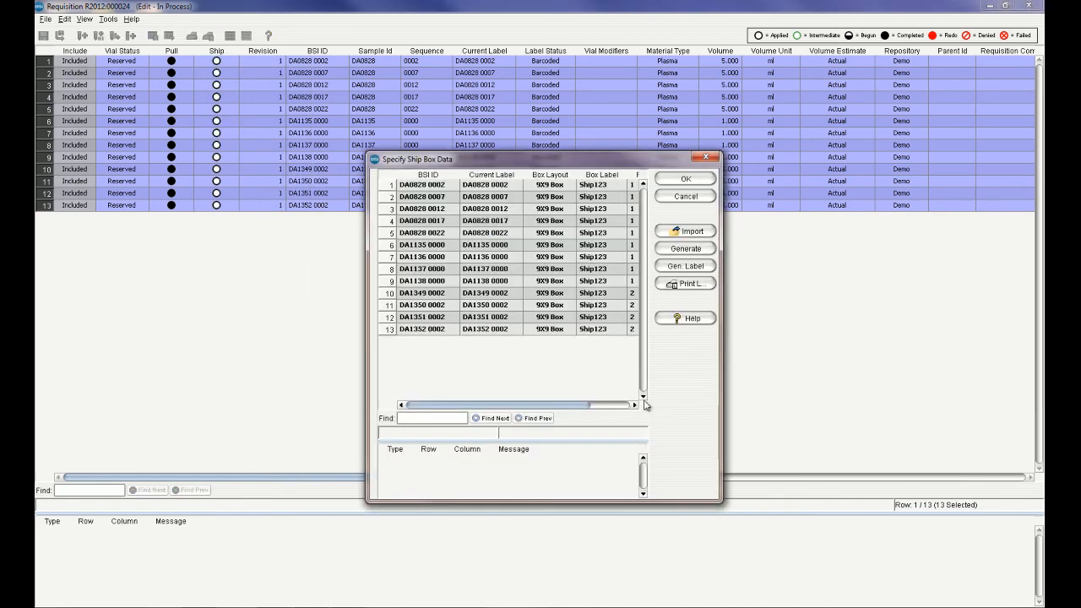
{"action": "left_click_drag", "start_coordinate": [546, 406], "coordinate": [586, 406]}
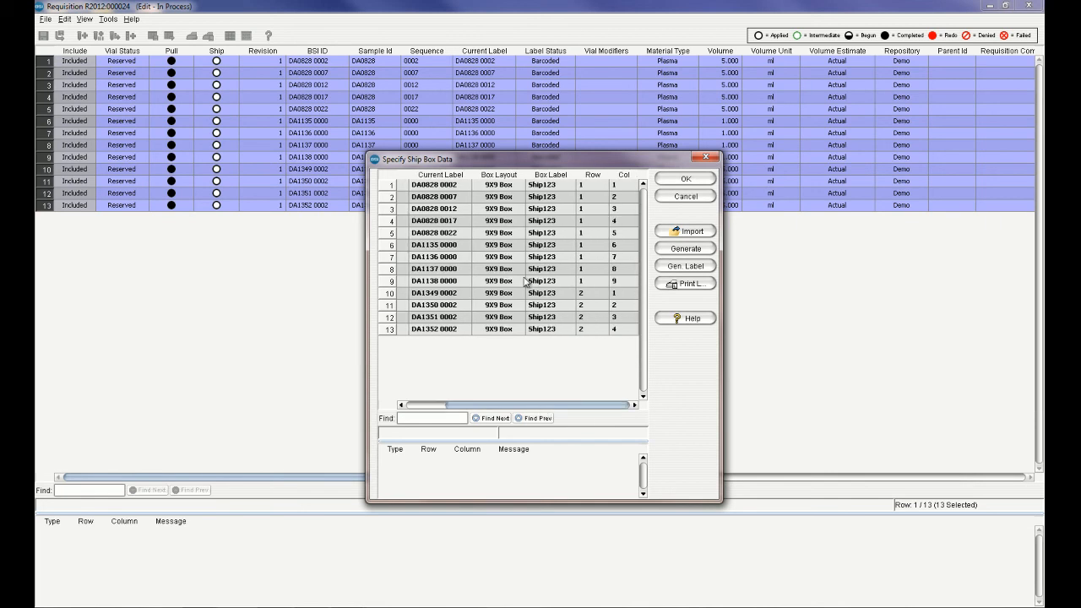
{"action": "left_click", "coordinate": [706, 158]}
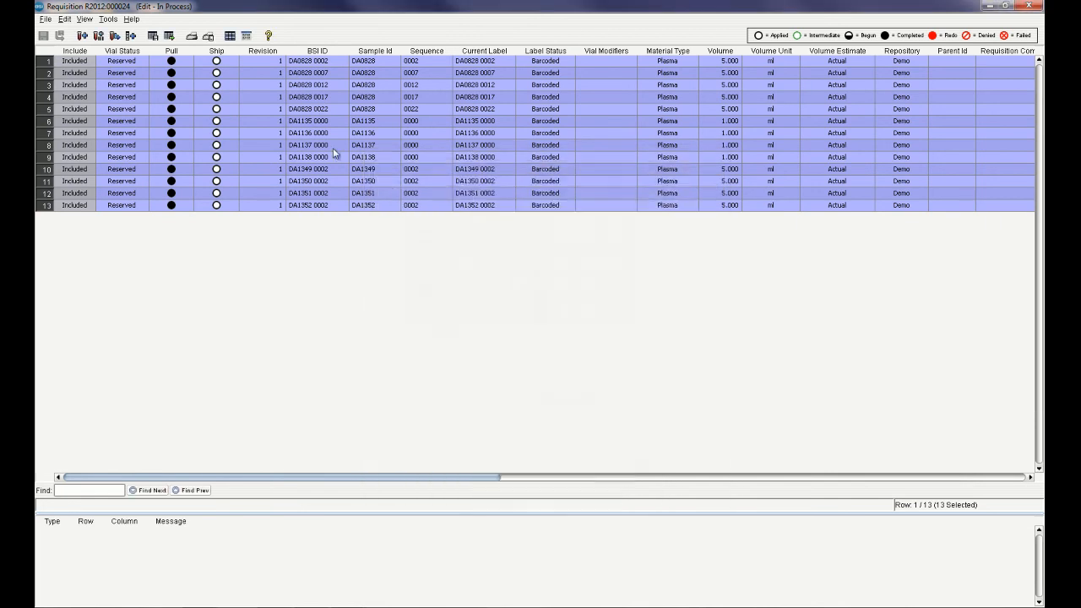
Step: Generate the Shipping Document report as a PDF for All Completed and Applied Vials, read both pages, and close it
{"action": "right_click", "coordinate": [212, 57]}
{"action": "mouse_move", "coordinate": [289, 301]}
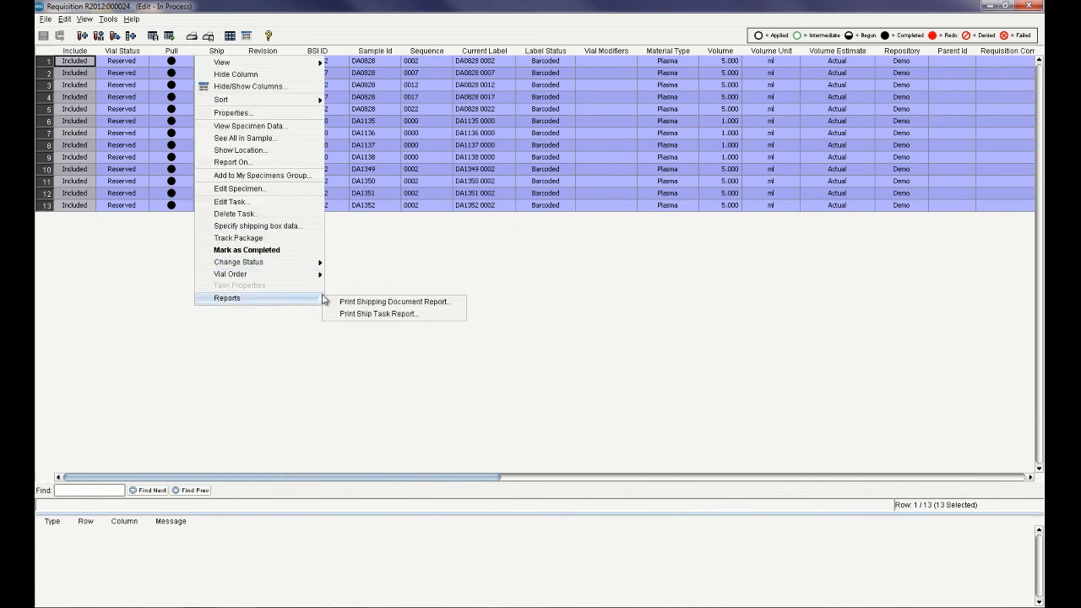
{"action": "left_click", "coordinate": [365, 305]}
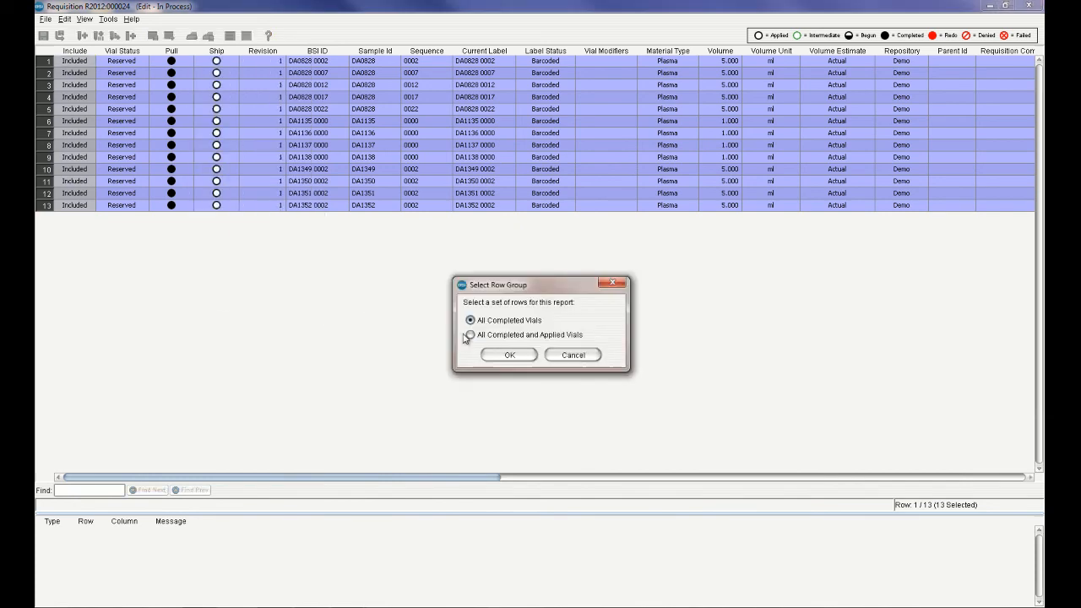
{"action": "left_click", "coordinate": [495, 335]}
{"action": "left_click", "coordinate": [501, 354]}
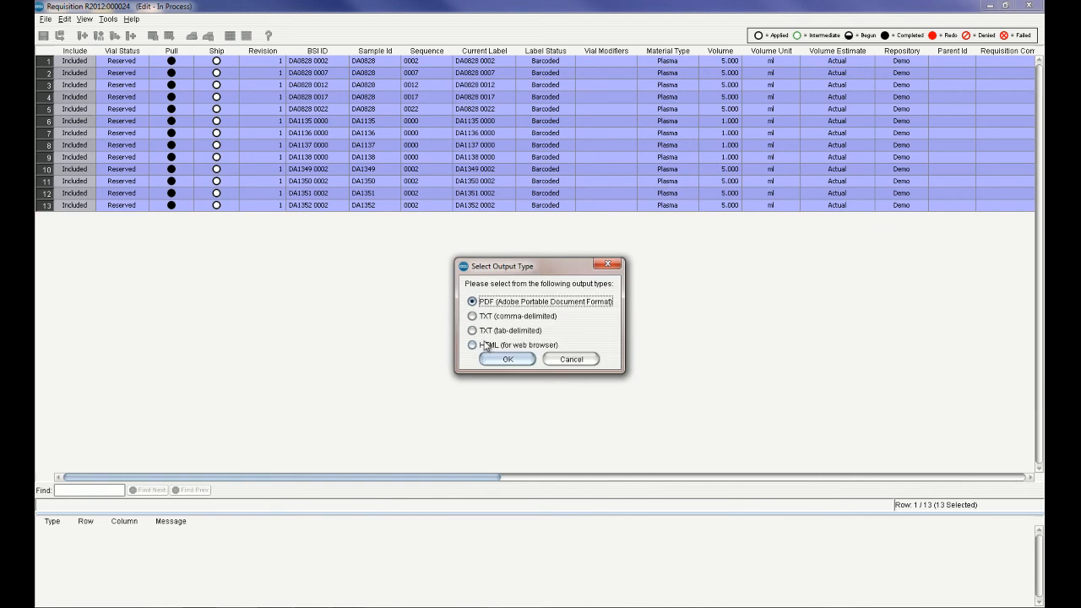
{"action": "left_click", "coordinate": [488, 362]}
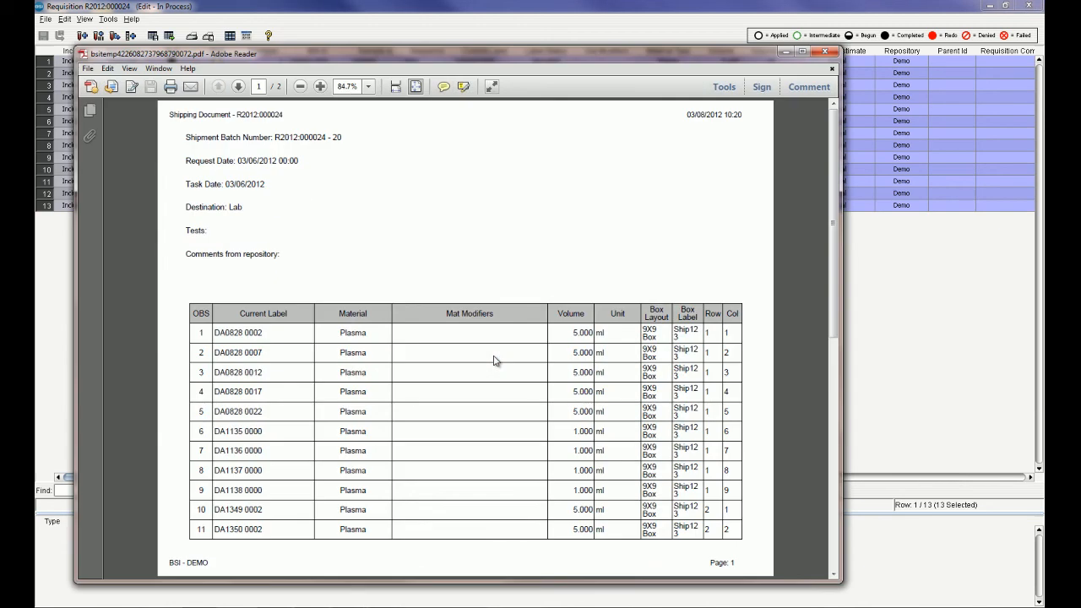
{"action": "scroll", "coordinate": [495, 361], "scroll_direction": "down", "scroll_amount": 1}
{"action": "scroll", "coordinate": [495, 360], "scroll_direction": "up", "scroll_amount": 1}
{"action": "scroll", "coordinate": [653, 478], "scroll_direction": "down", "scroll_amount": 1}
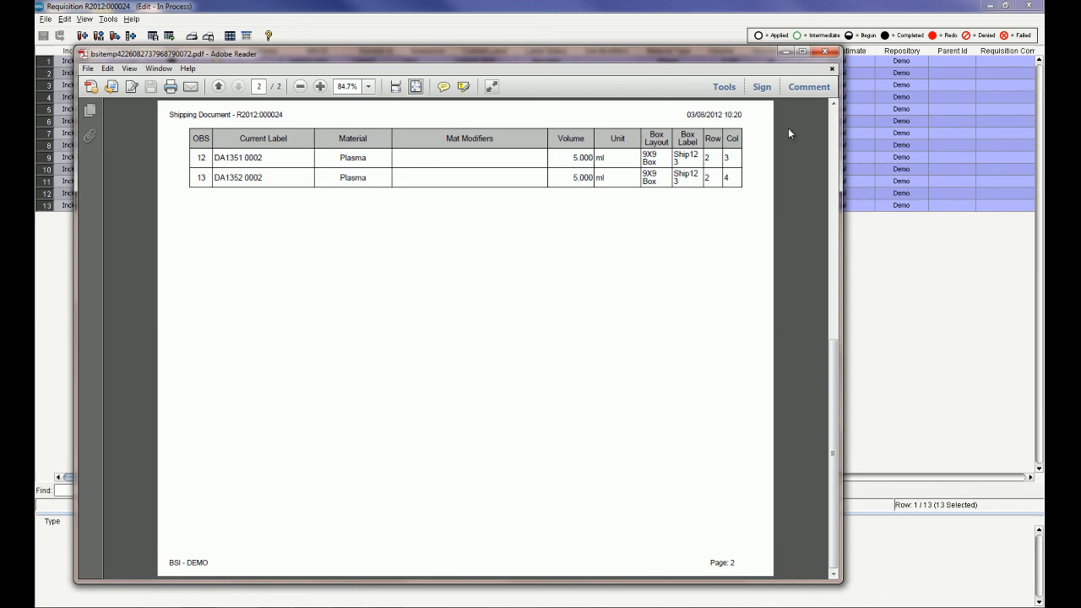
{"action": "left_click", "coordinate": [826, 53]}
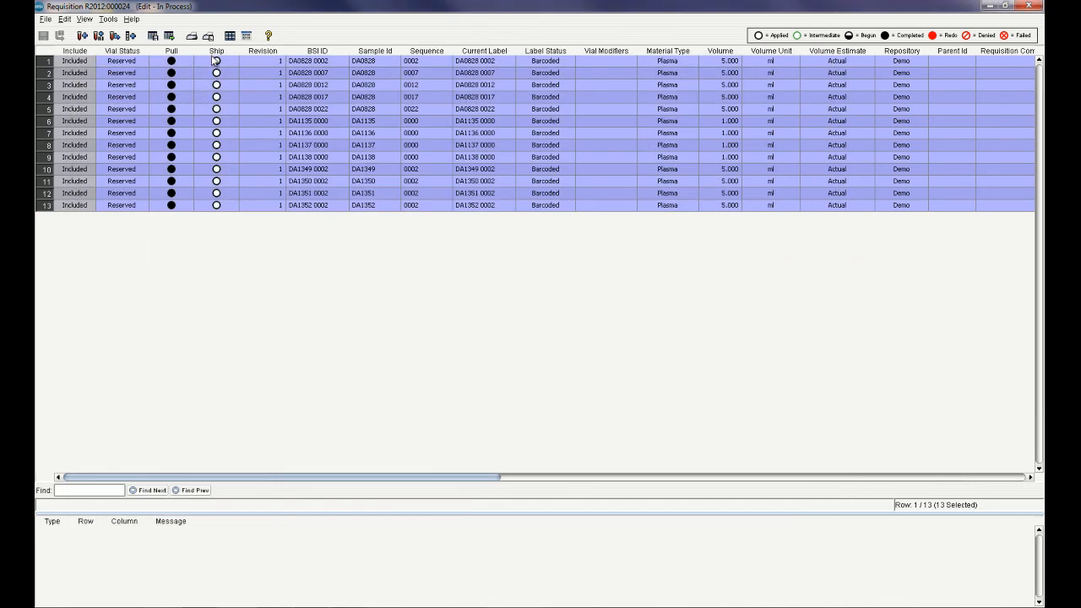
Step: Mark the Ship task as completed for all 13 vials and confirm modifying the main database
{"action": "right_click", "coordinate": [216, 52]}
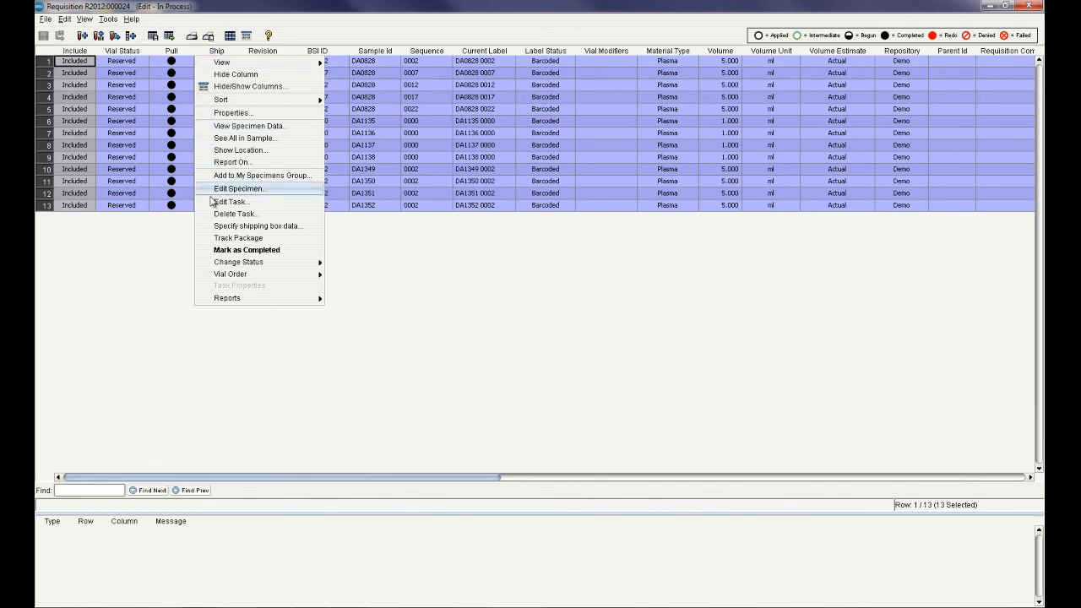
{"action": "left_click", "coordinate": [233, 252]}
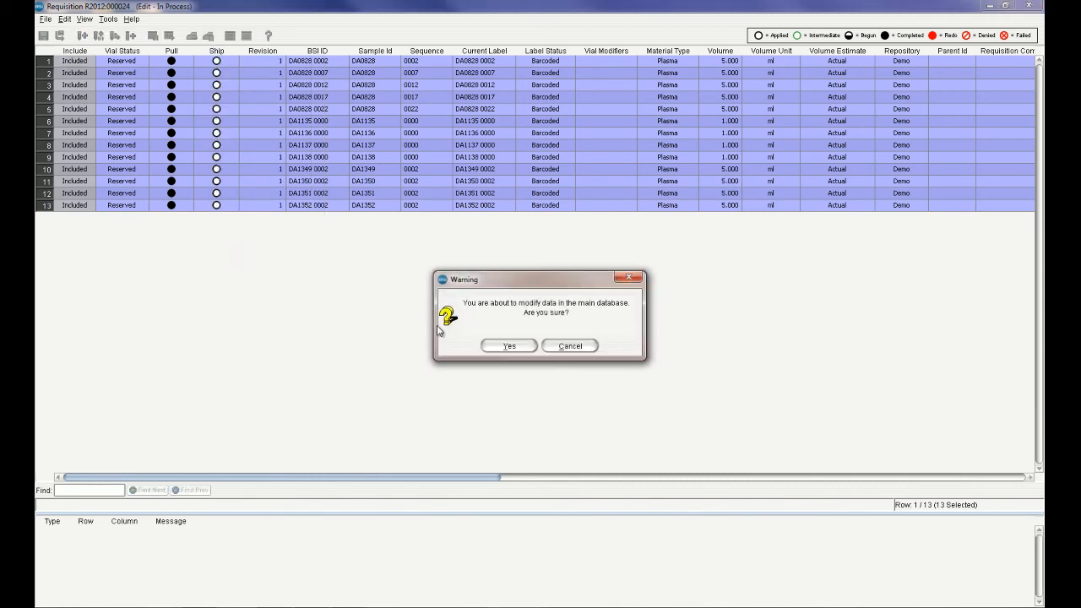
{"action": "left_click", "coordinate": [507, 347]}
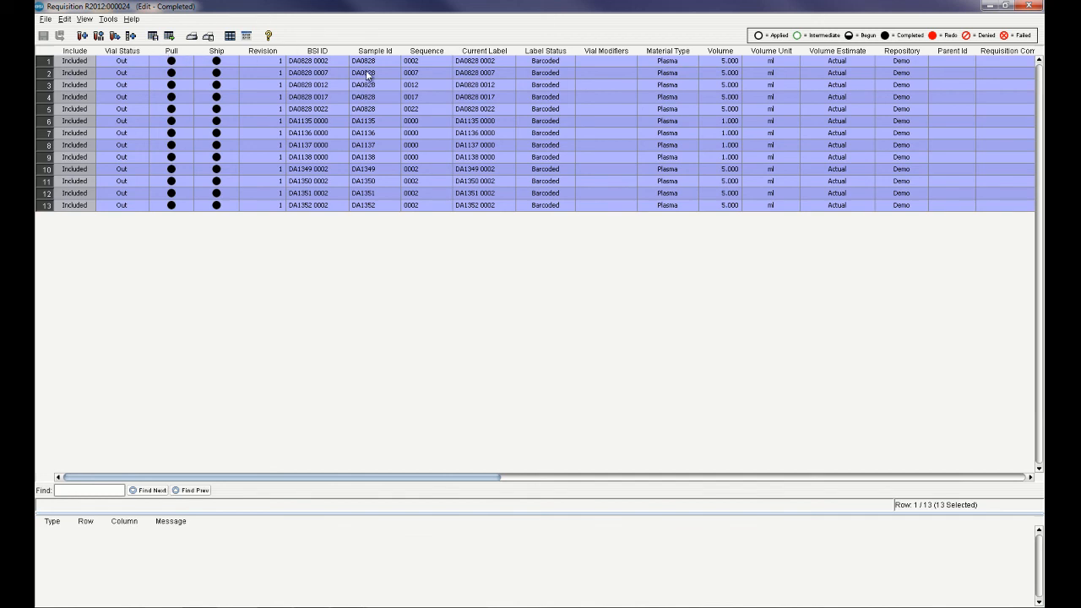
Step: View the full list of task types that can be added, open the Aliquot task, and cancel without adding it
{"action": "left_click", "coordinate": [131, 36]}
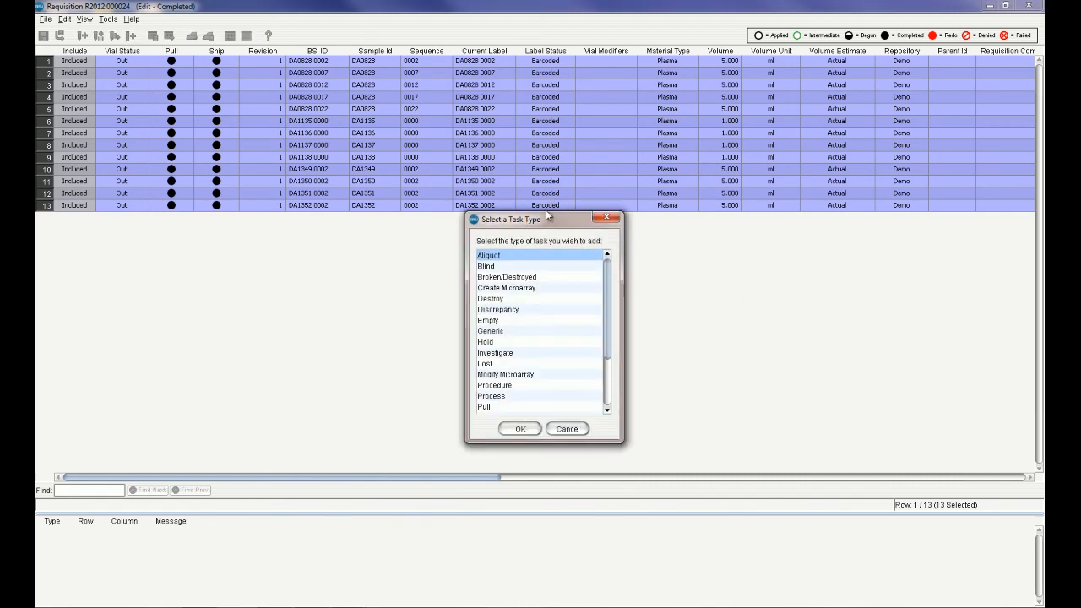
{"action": "left_click_drag", "start_coordinate": [549, 213], "coordinate": [543, 112]}
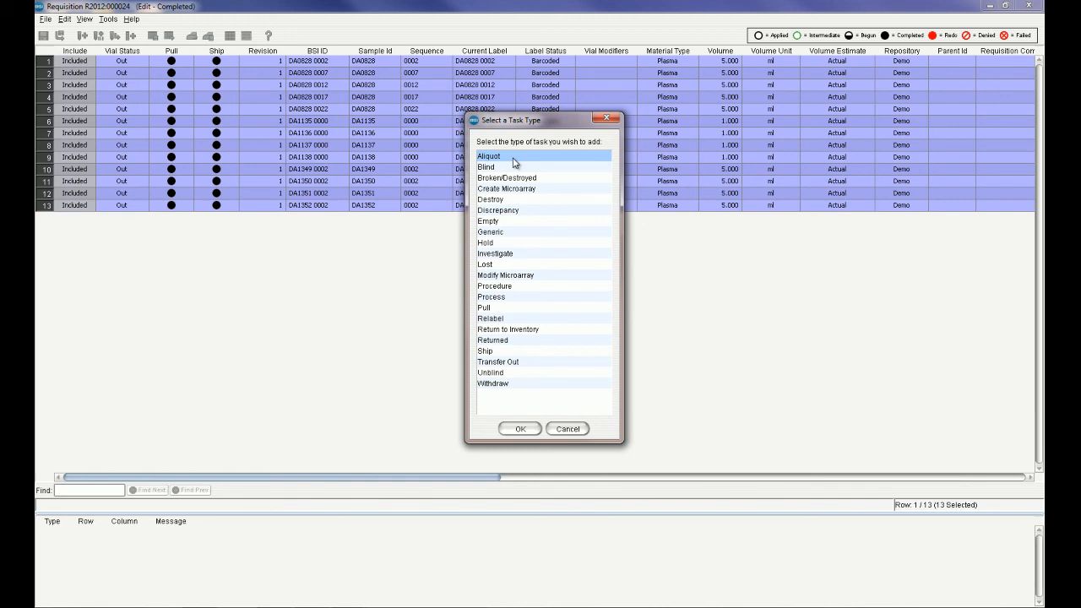
{"action": "left_click", "coordinate": [521, 429]}
{"action": "left_click", "coordinate": [701, 421]}
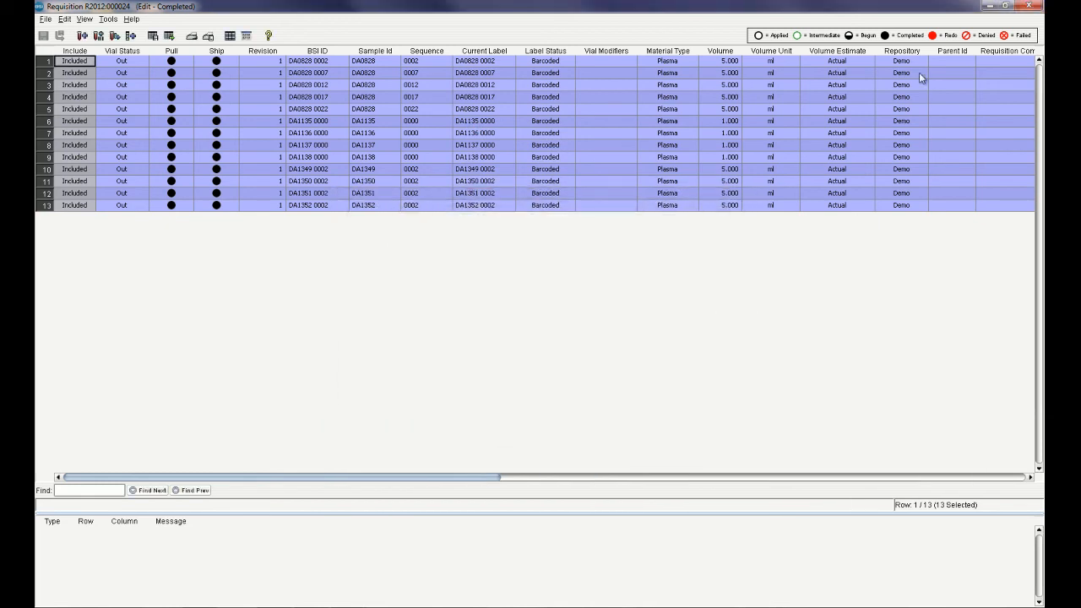
Step: Close the requisition and display the saved reports with the Name column widened to show full report names
{"action": "left_click", "coordinate": [1028, 7]}
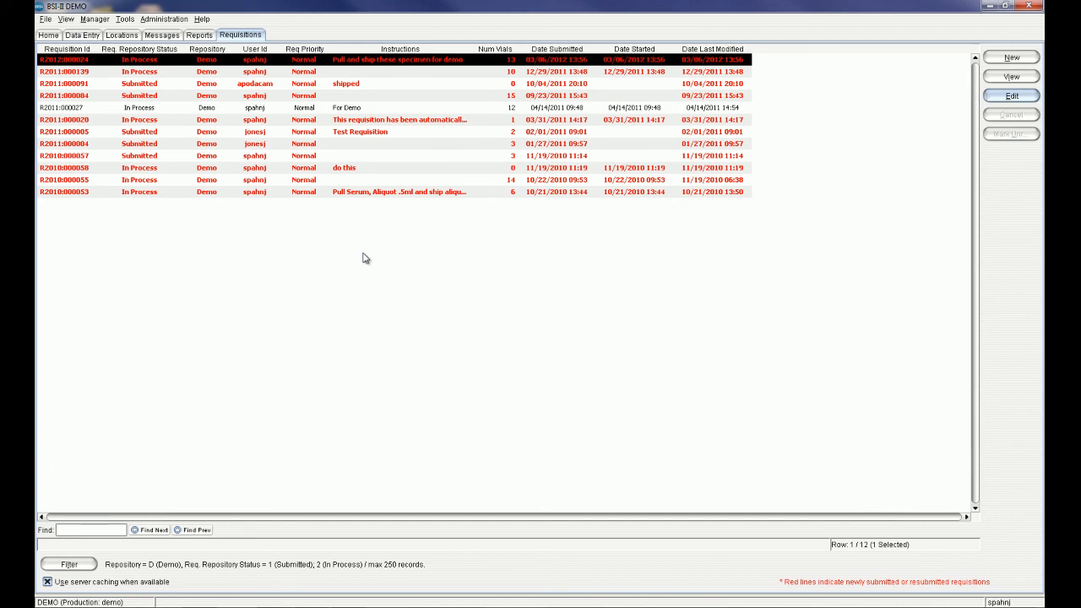
{"action": "left_click", "coordinate": [201, 35]}
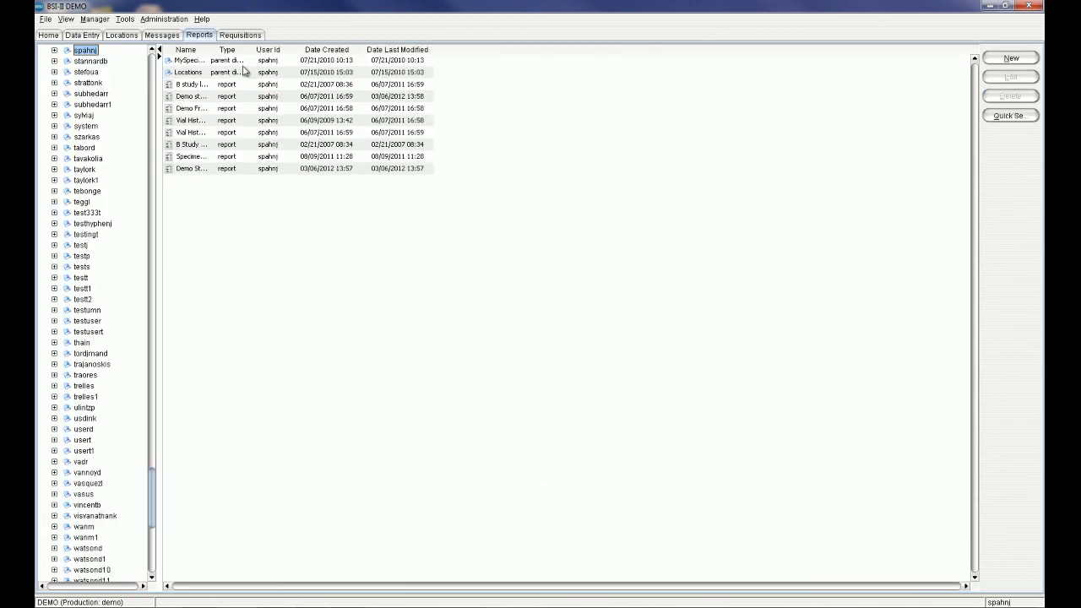
{"action": "left_click_drag", "start_coordinate": [208, 49], "coordinate": [360, 49]}
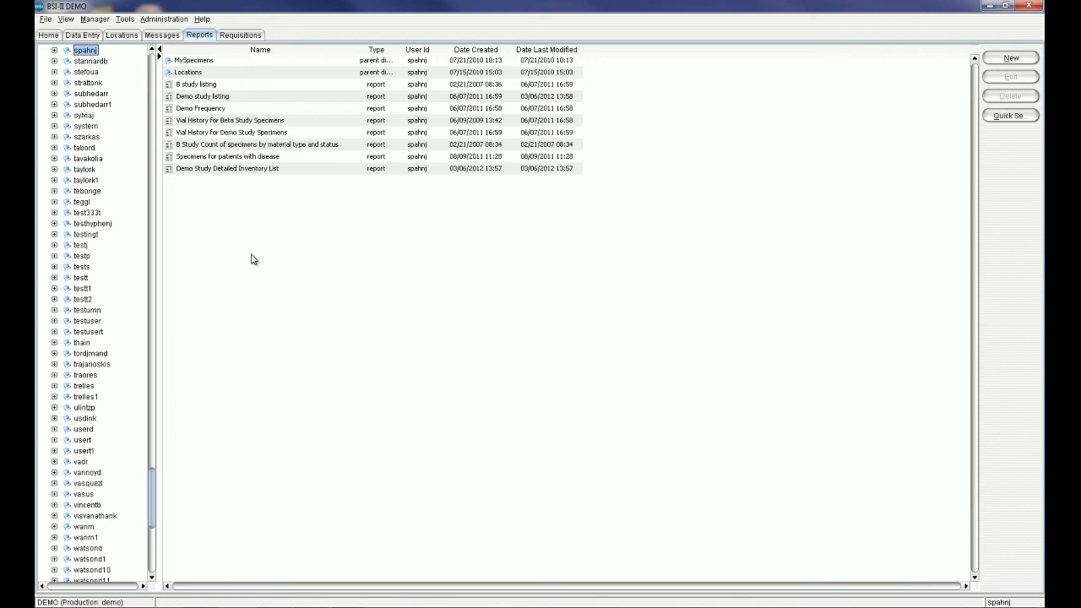
Step: Create a new Detailed Inventory List report from the Inventory report types and title it "Detailed Inventory List for Demo"
{"action": "left_click", "coordinate": [1012, 59]}
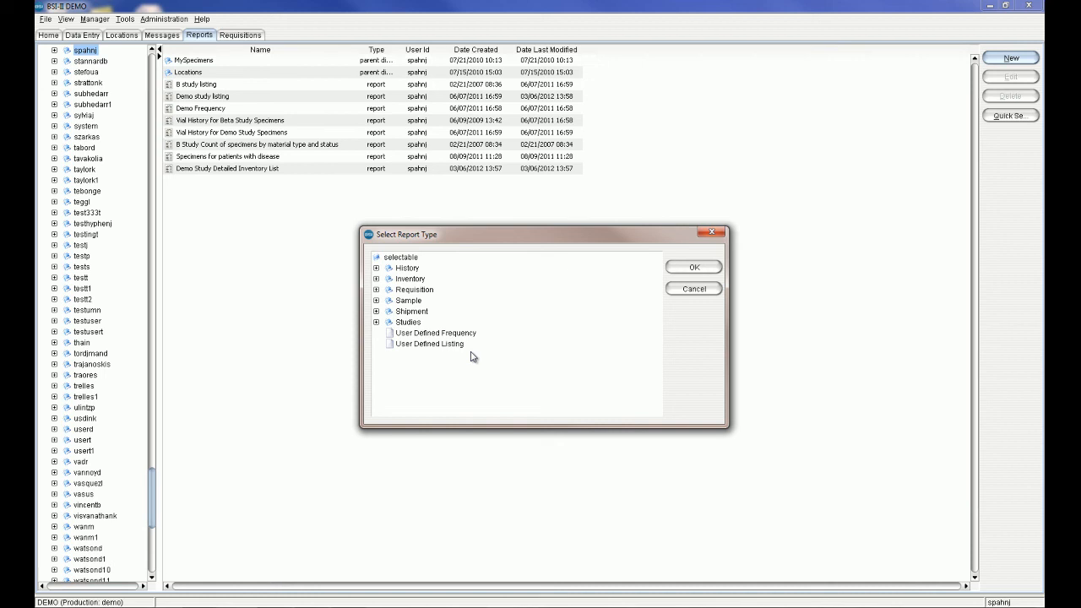
{"action": "double_click", "coordinate": [414, 281]}
{"action": "double_click", "coordinate": [464, 290]}
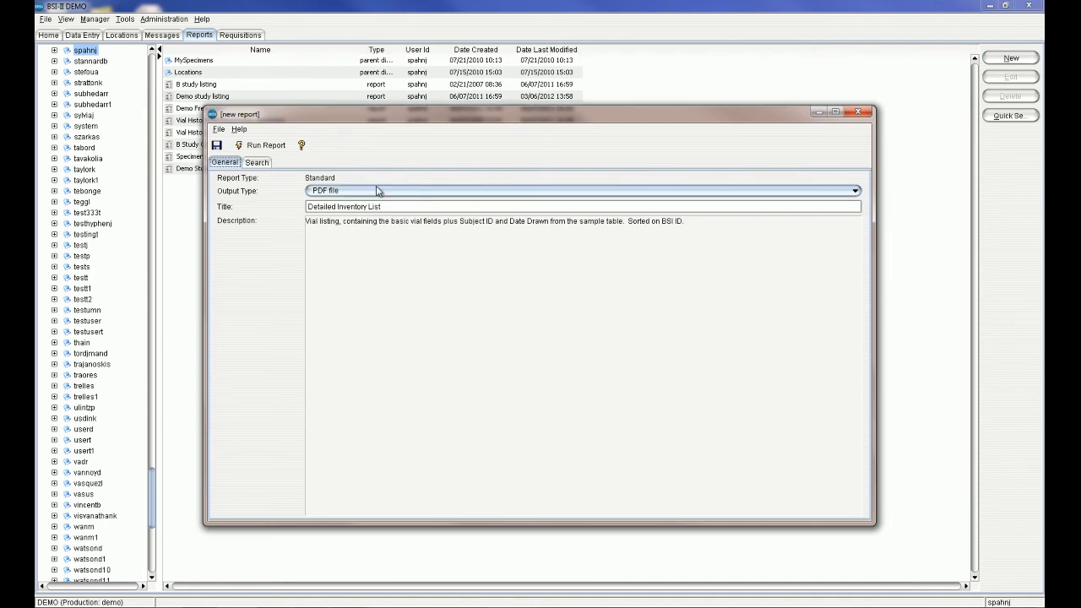
{"action": "left_click", "coordinate": [391, 207]}
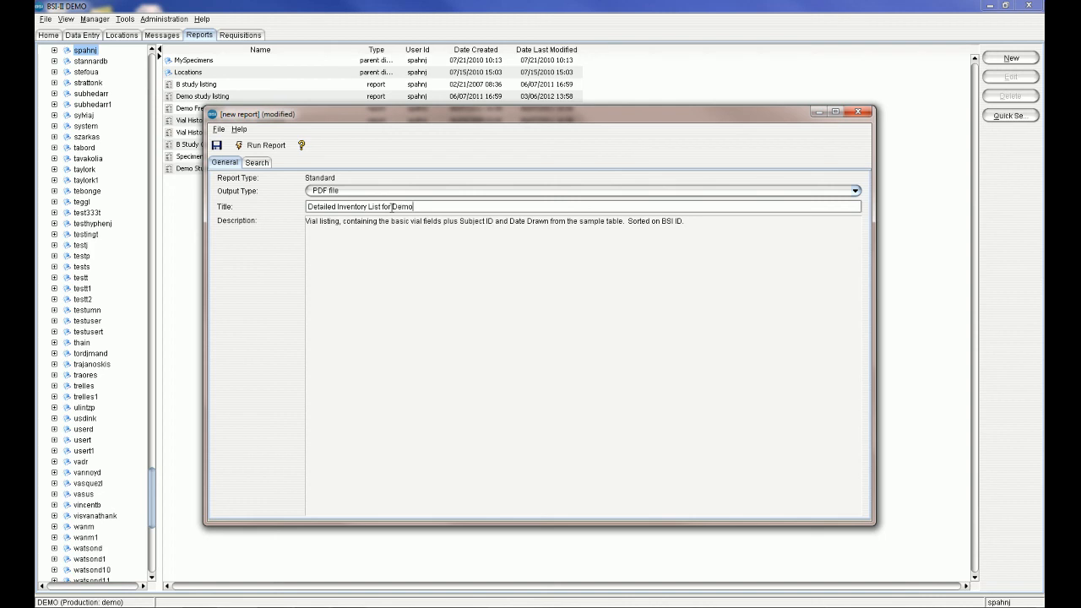
Step: Add search criteria to the new report for Study Id equal to CHS and Vial Status equal to In
{"action": "left_click", "coordinate": [256, 162]}
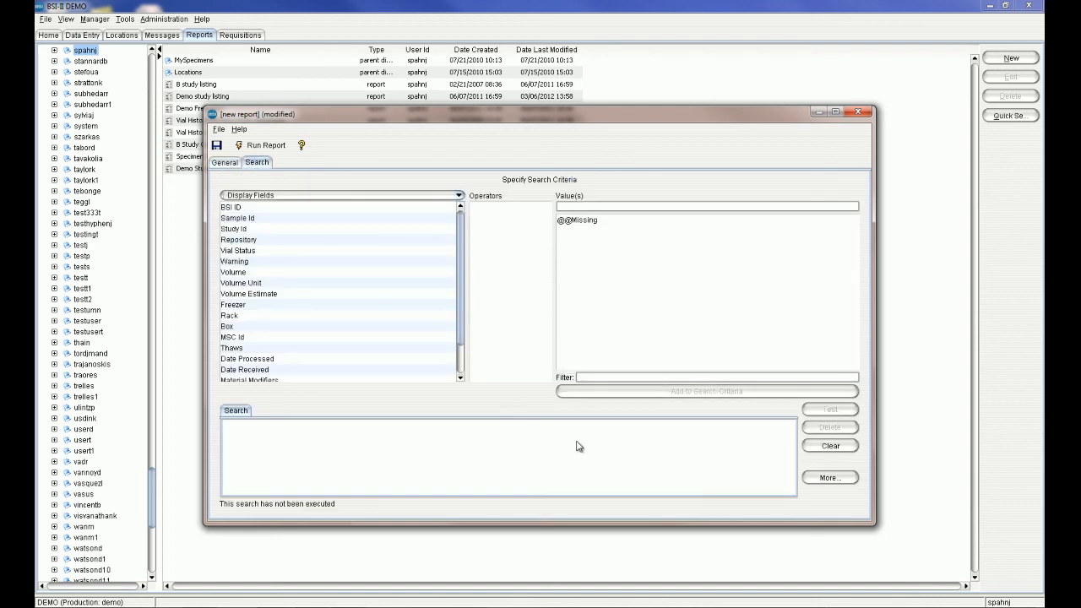
{"action": "left_click", "coordinate": [271, 231]}
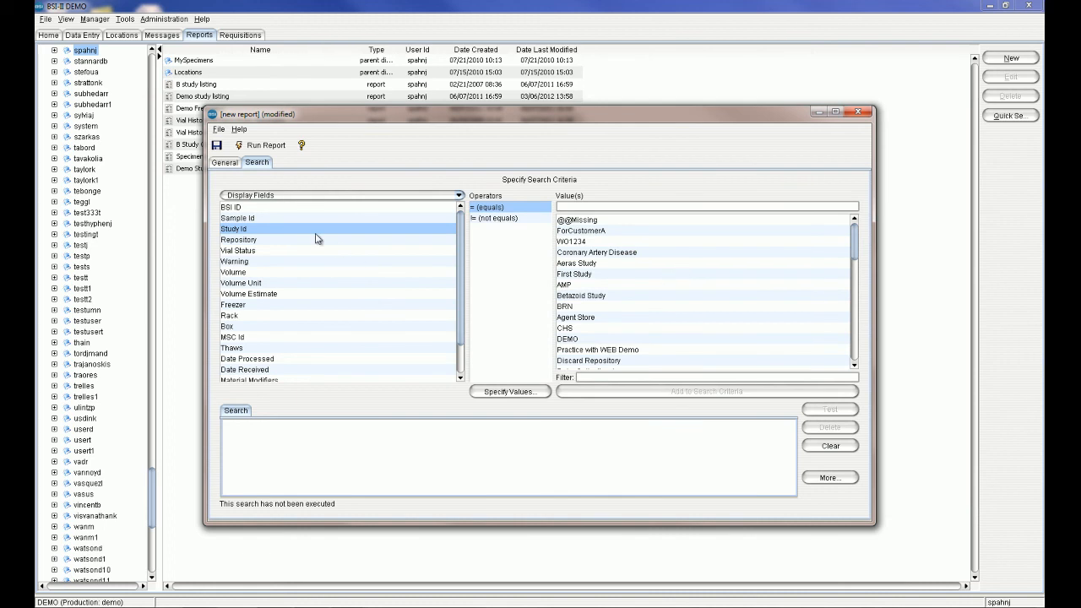
{"action": "left_click", "coordinate": [585, 330]}
{"action": "left_click", "coordinate": [625, 392]}
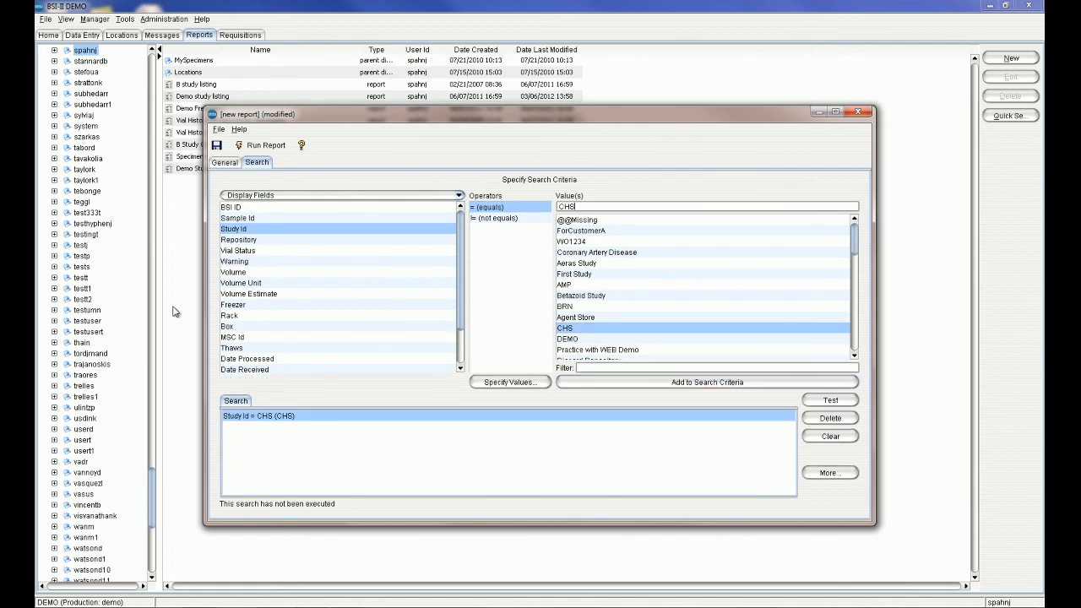
{"action": "scroll", "coordinate": [293, 350], "scroll_direction": "down", "scroll_amount": 1}
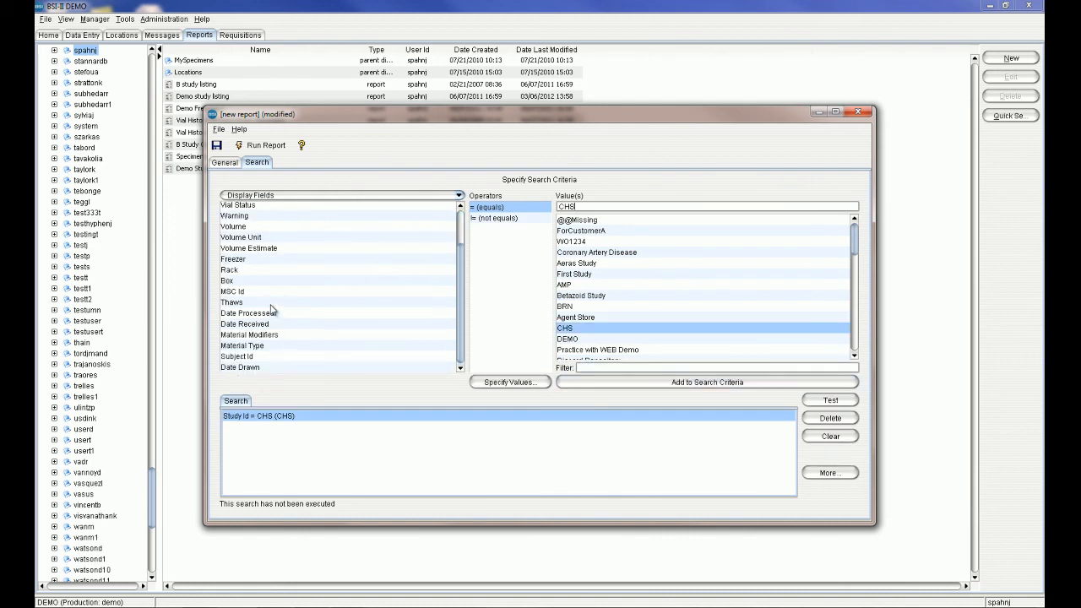
{"action": "left_click", "coordinate": [252, 206]}
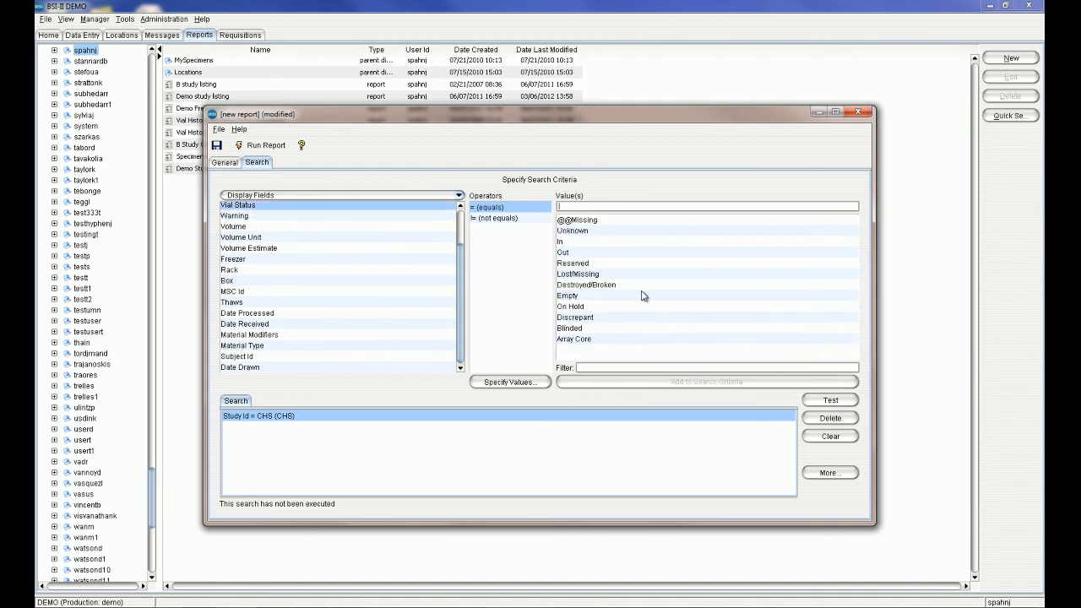
{"action": "left_click", "coordinate": [577, 242]}
{"action": "left_click", "coordinate": [637, 391]}
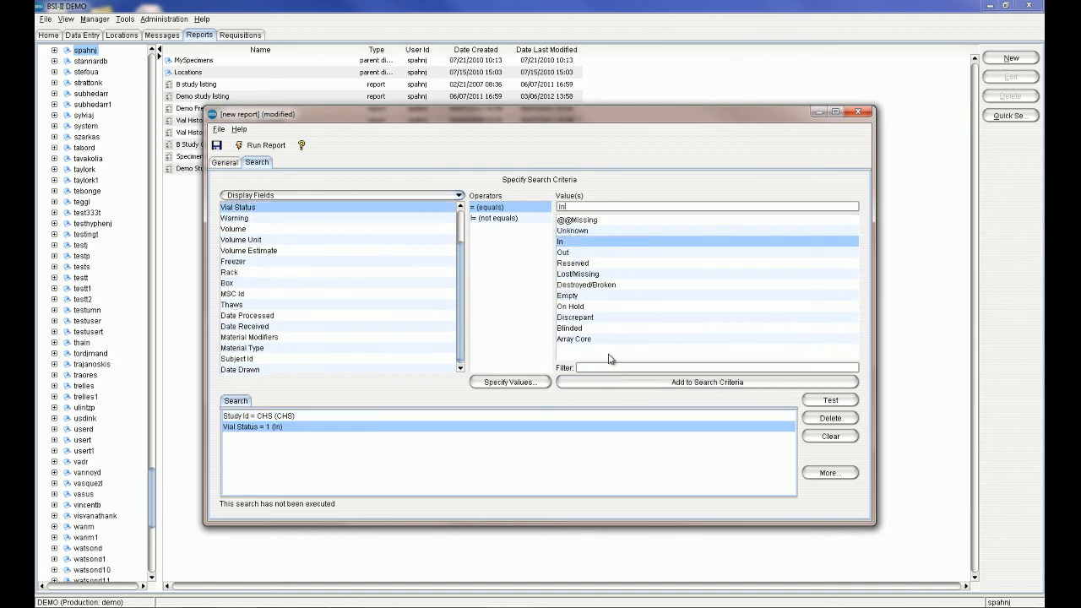
Step: Run the Detailed Inventory List report and look through the PDF output to its last page and back
{"action": "left_click", "coordinate": [271, 146]}
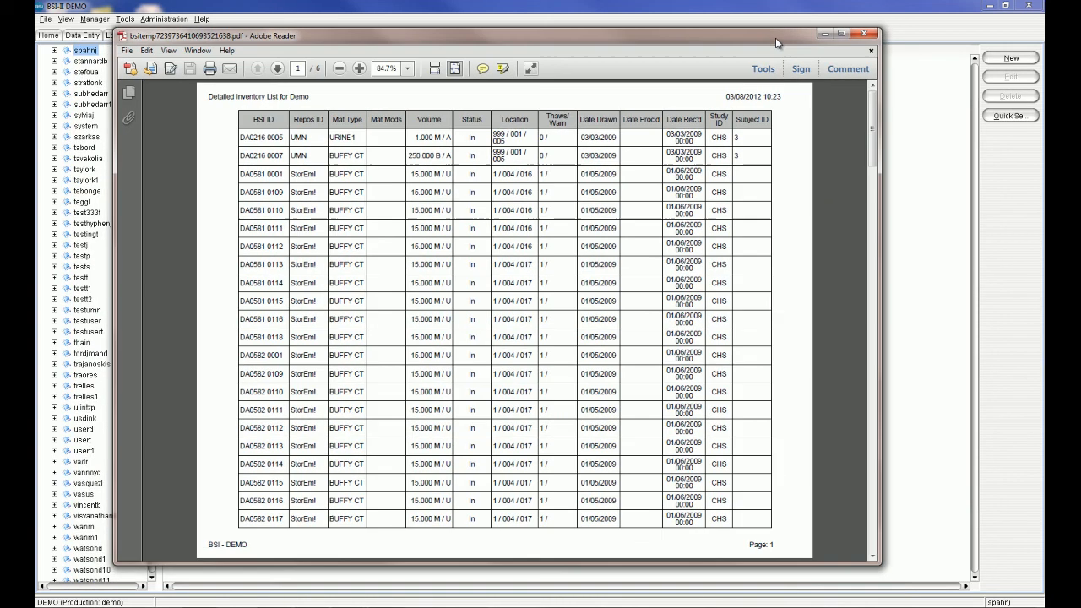
{"action": "left_click_drag", "start_coordinate": [737, 54], "coordinate": [775, 37]}
{"action": "scroll", "coordinate": [678, 294], "scroll_direction": "down", "scroll_amount": 3}
{"action": "scroll", "coordinate": [678, 296], "scroll_direction": "down", "scroll_amount": 3}
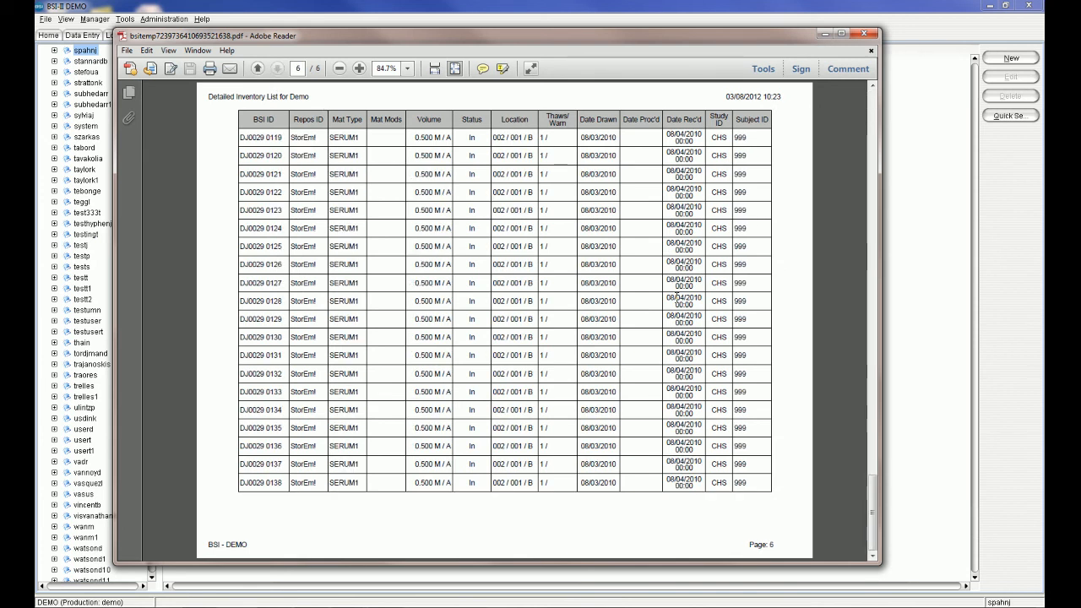
{"action": "scroll", "coordinate": [677, 296], "scroll_direction": "up", "scroll_amount": 8}
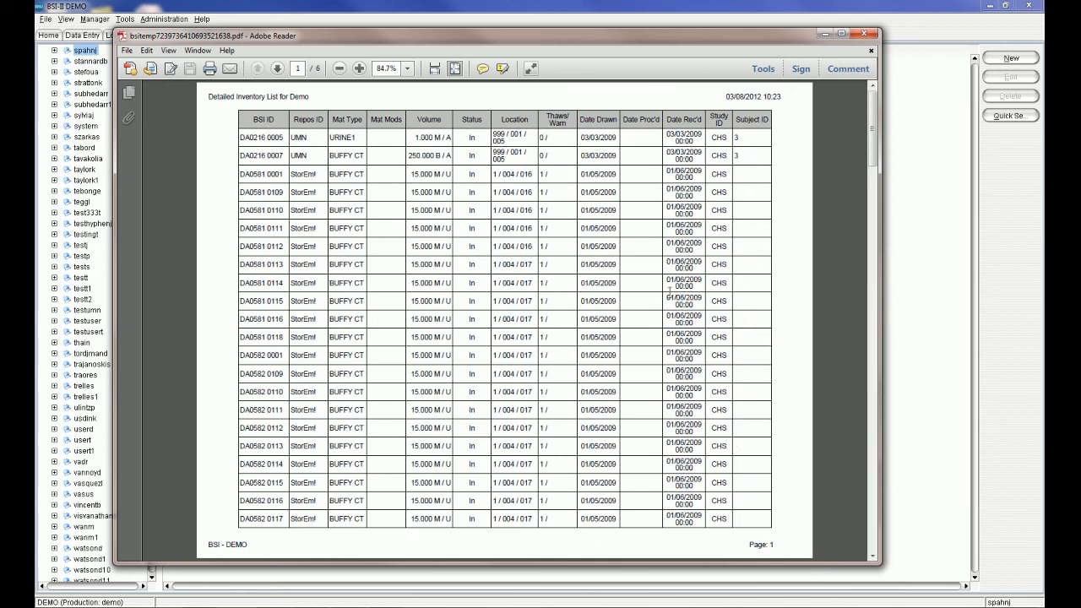
Step: Close the PDF output and close the new inventory report without saving it
{"action": "left_click", "coordinate": [865, 33]}
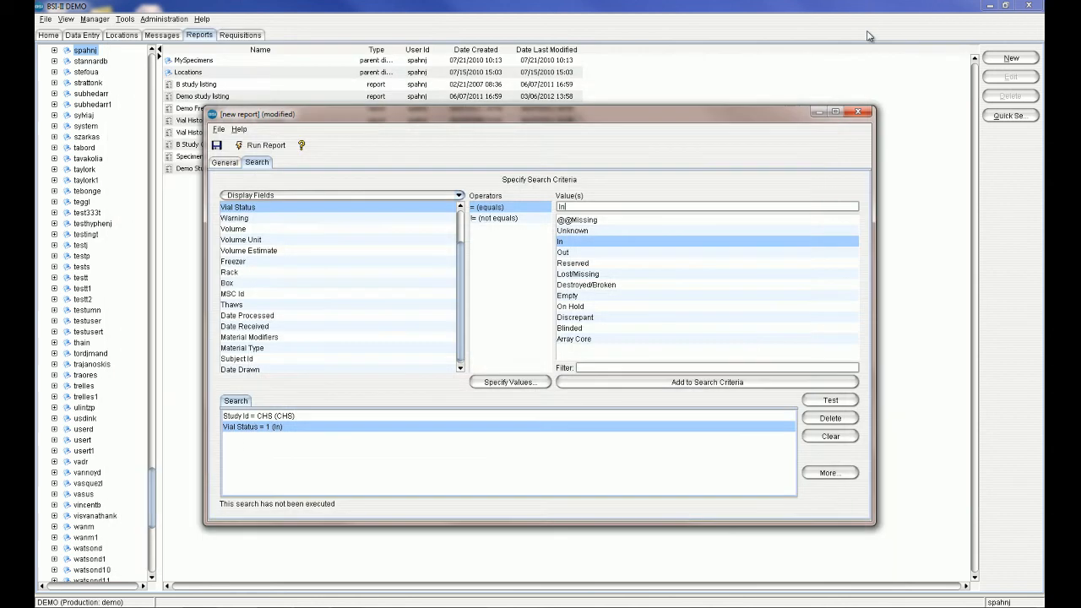
{"action": "left_click", "coordinate": [859, 112]}
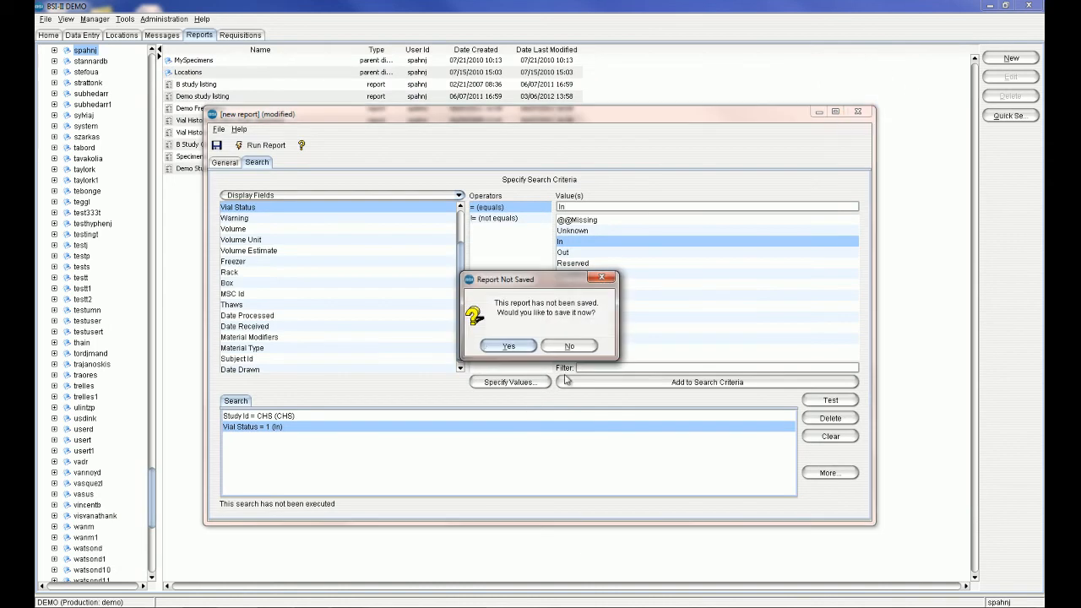
{"action": "left_click", "coordinate": [569, 346]}
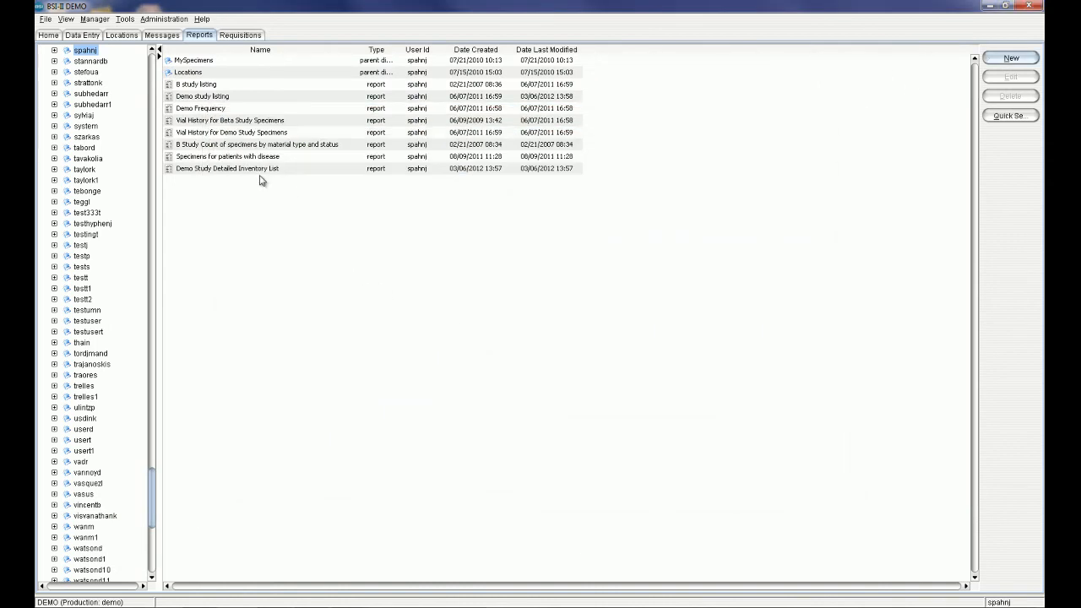
Step: Open the Demo Frequency report and review its output type, display fields and Study Id search criterion
{"action": "left_click", "coordinate": [201, 111]}
{"action": "double_click", "coordinate": [202, 111]}
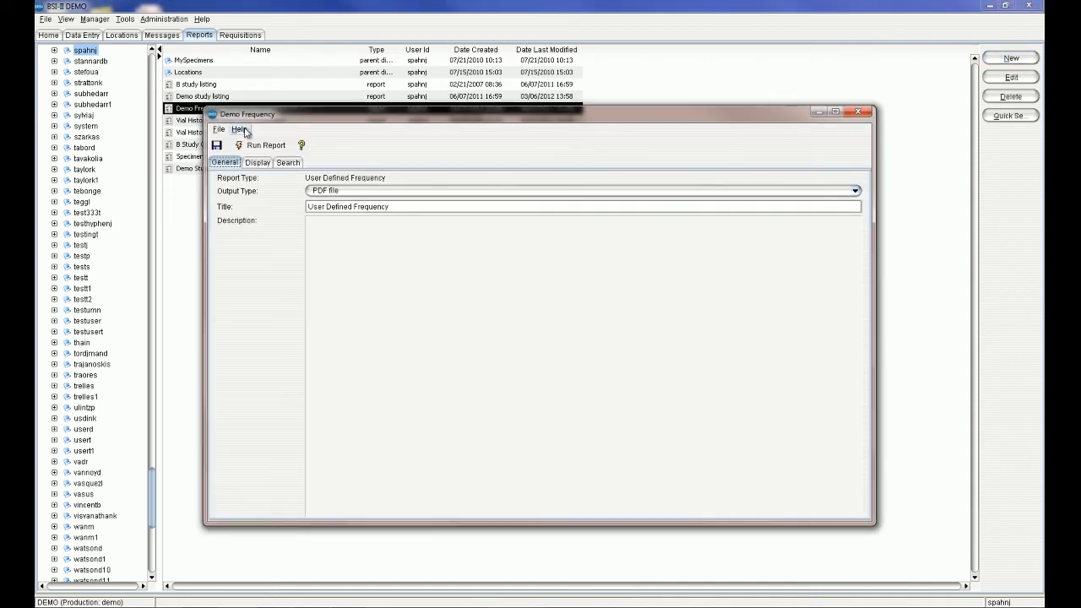
{"action": "left_click", "coordinate": [387, 190]}
{"action": "left_click", "coordinate": [388, 190]}
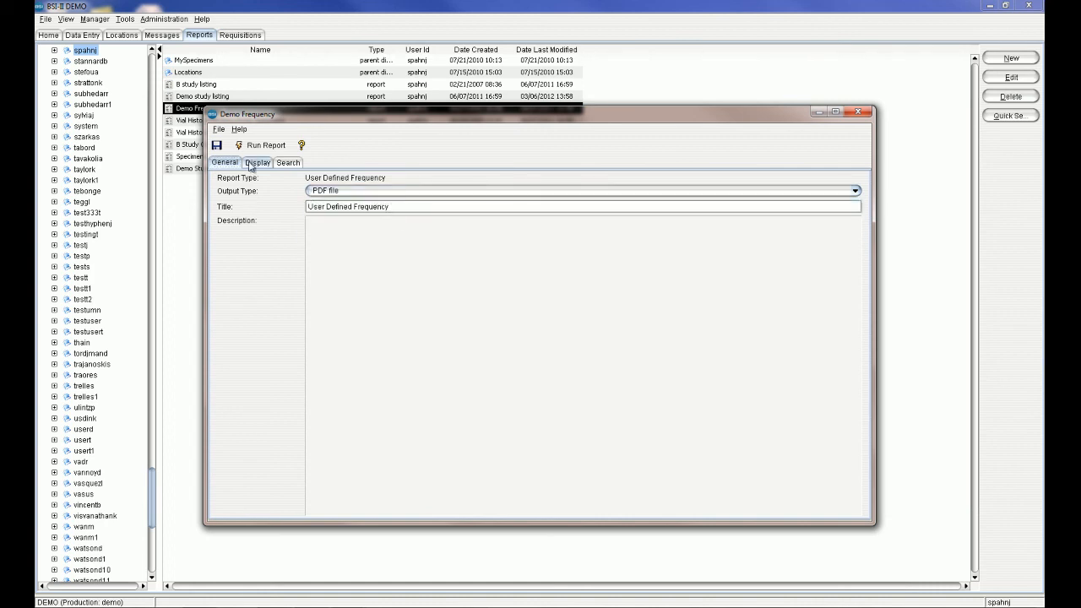
{"action": "left_click", "coordinate": [258, 163]}
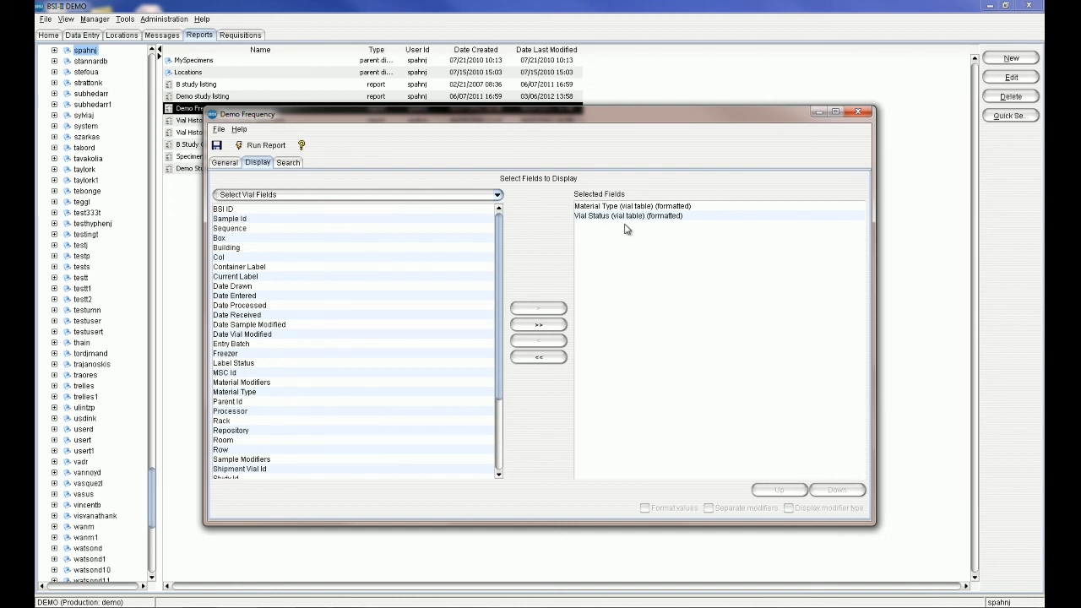
{"action": "left_click", "coordinate": [288, 163]}
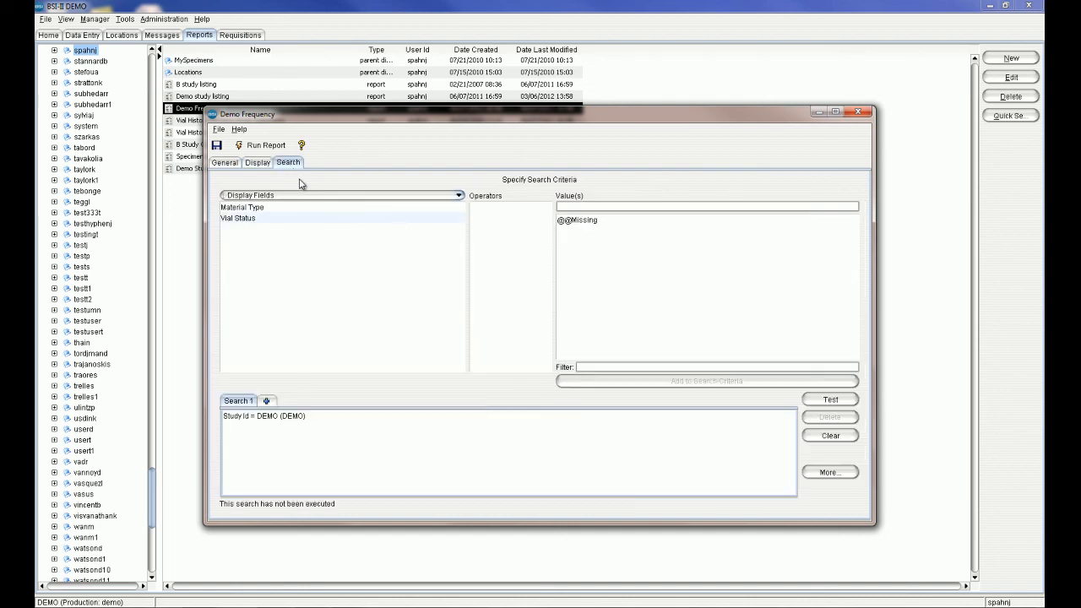
{"action": "left_click", "coordinate": [233, 418]}
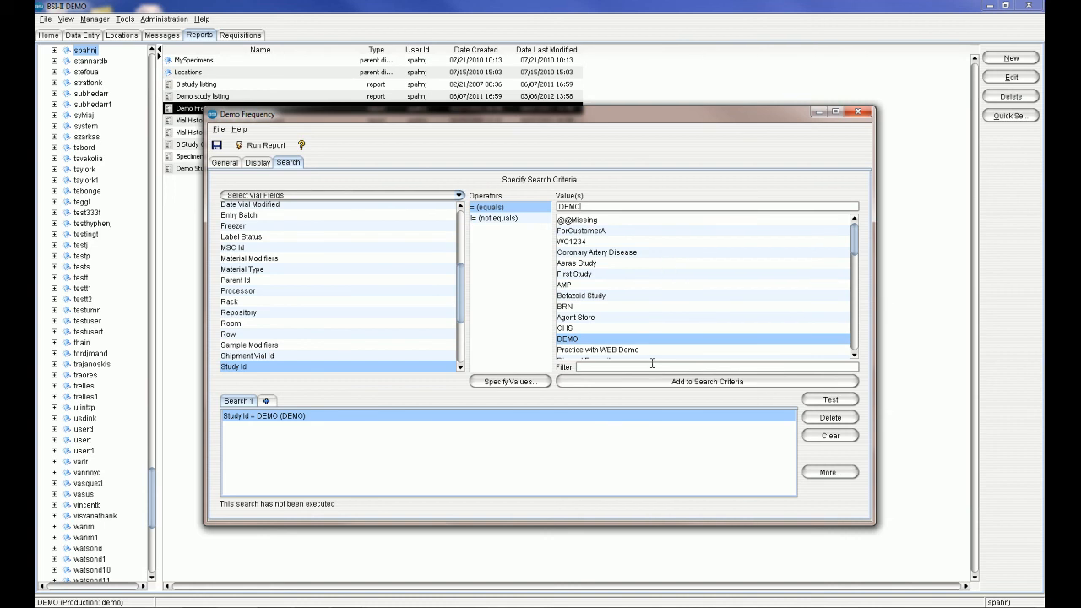
Step: Run the Demo Frequency report, examine its PDF at 100% zoom, and close the output and the report
{"action": "left_click", "coordinate": [243, 145]}
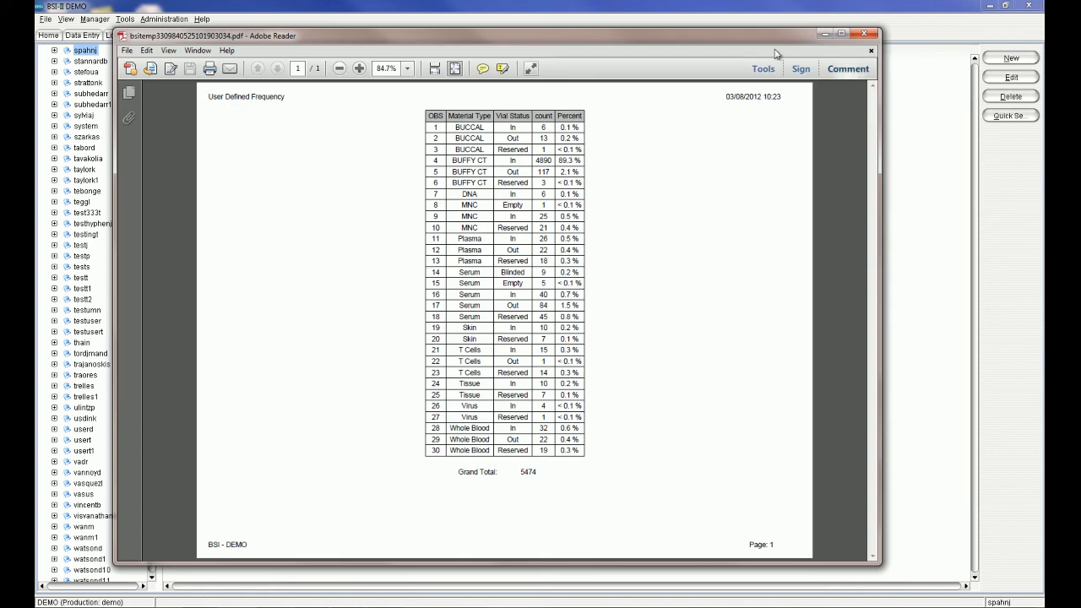
{"action": "left_click", "coordinate": [406, 69]}
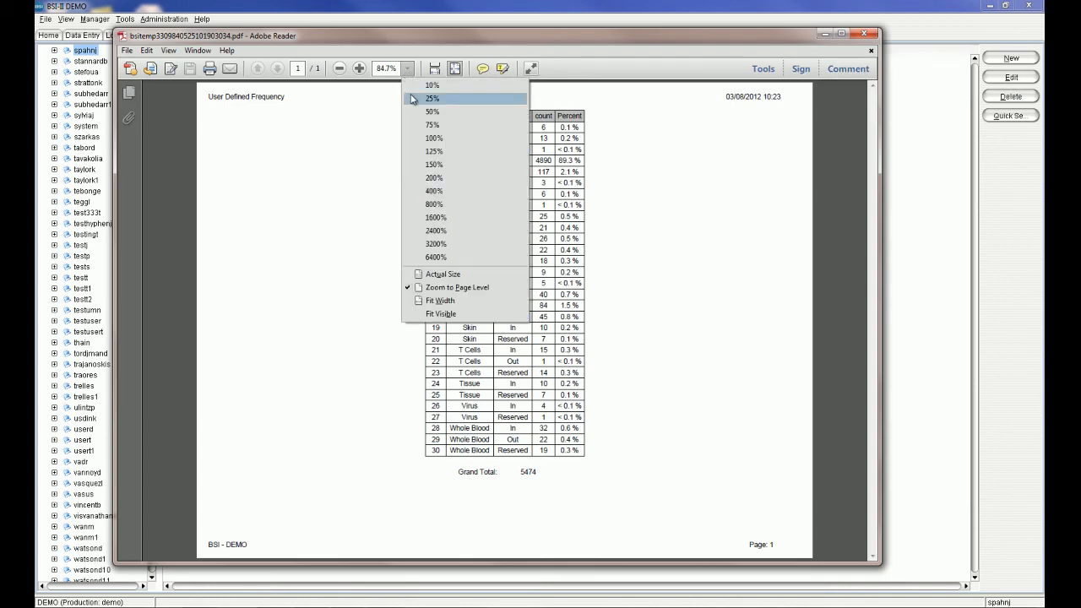
{"action": "left_click", "coordinate": [448, 143]}
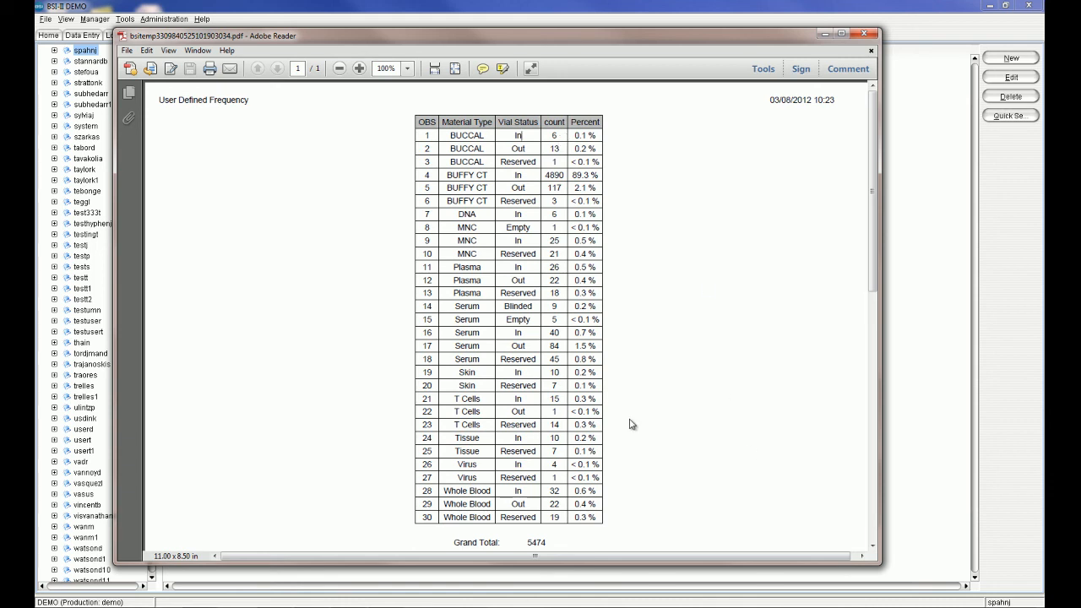
{"action": "left_click", "coordinate": [871, 34]}
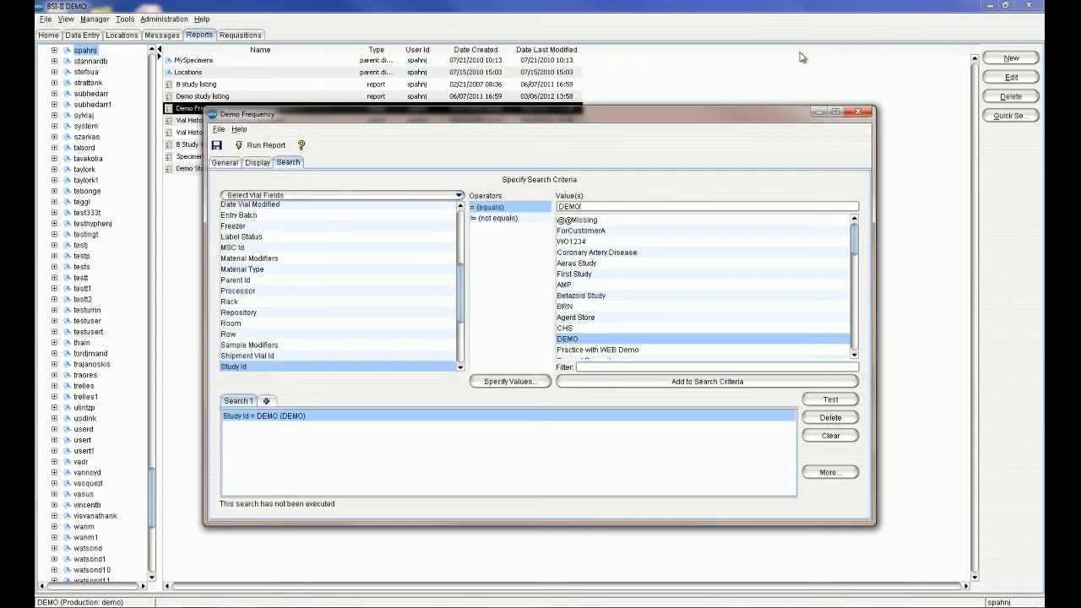
{"action": "left_click", "coordinate": [862, 113]}
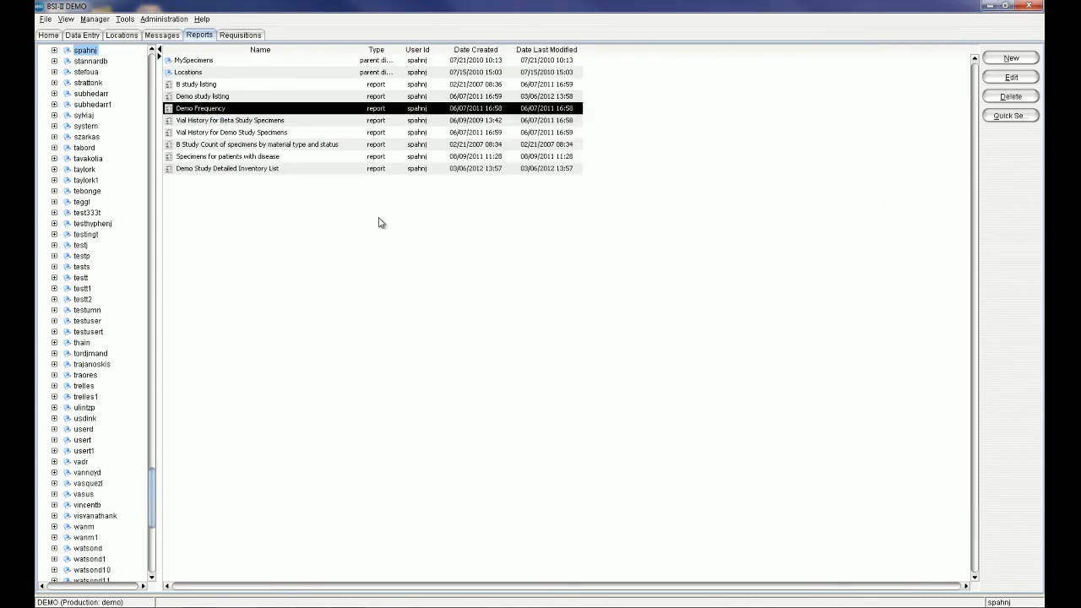
Step: Open the Demo study listing report and view the available output types, keeping Comma-delimited text file
{"action": "double_click", "coordinate": [212, 98]}
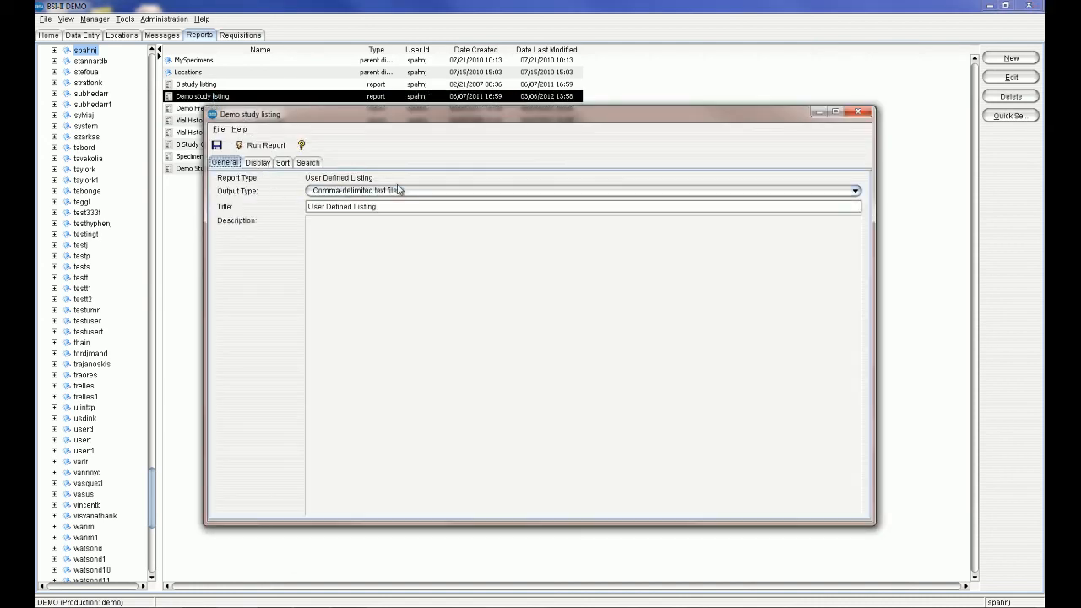
{"action": "left_click", "coordinate": [411, 195]}
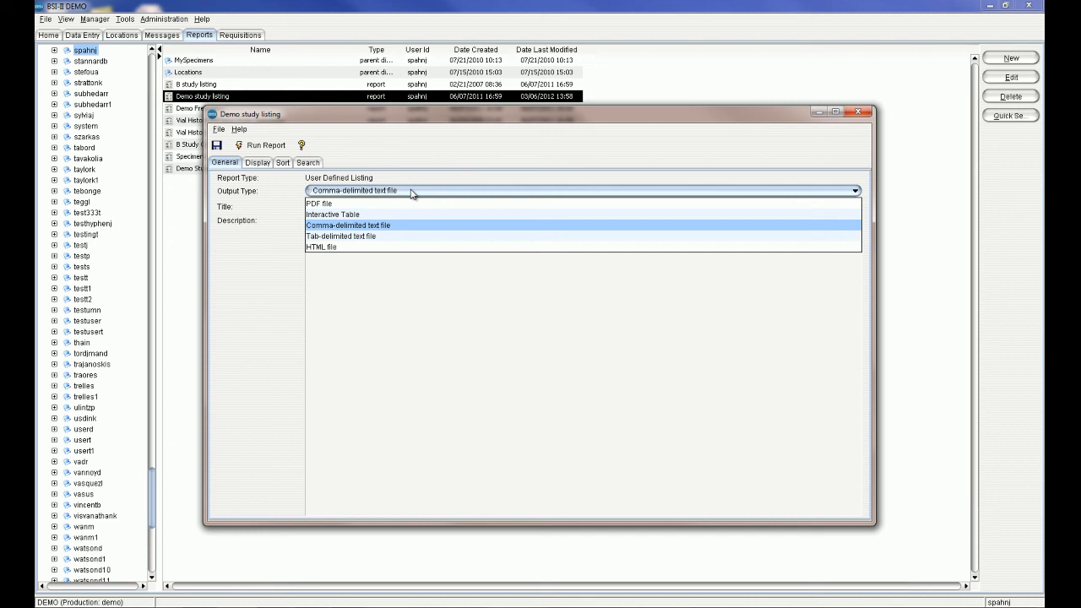
{"action": "left_click", "coordinate": [412, 192]}
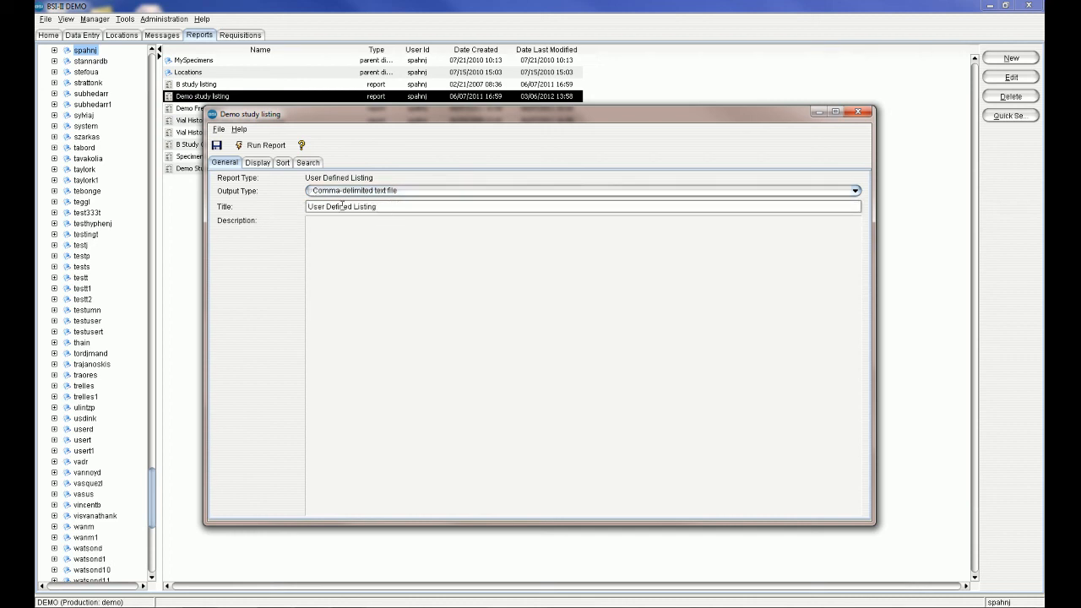
Step: Move Vial Type above Volume in the listing report's selected display fields
{"action": "left_click", "coordinate": [257, 163]}
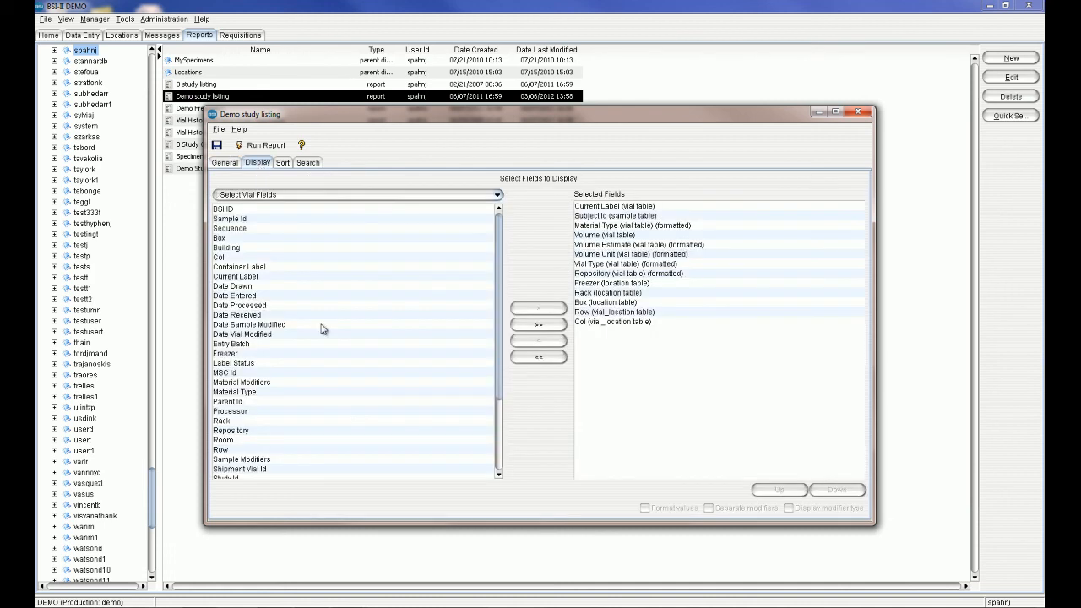
{"action": "left_click", "coordinate": [255, 393]}
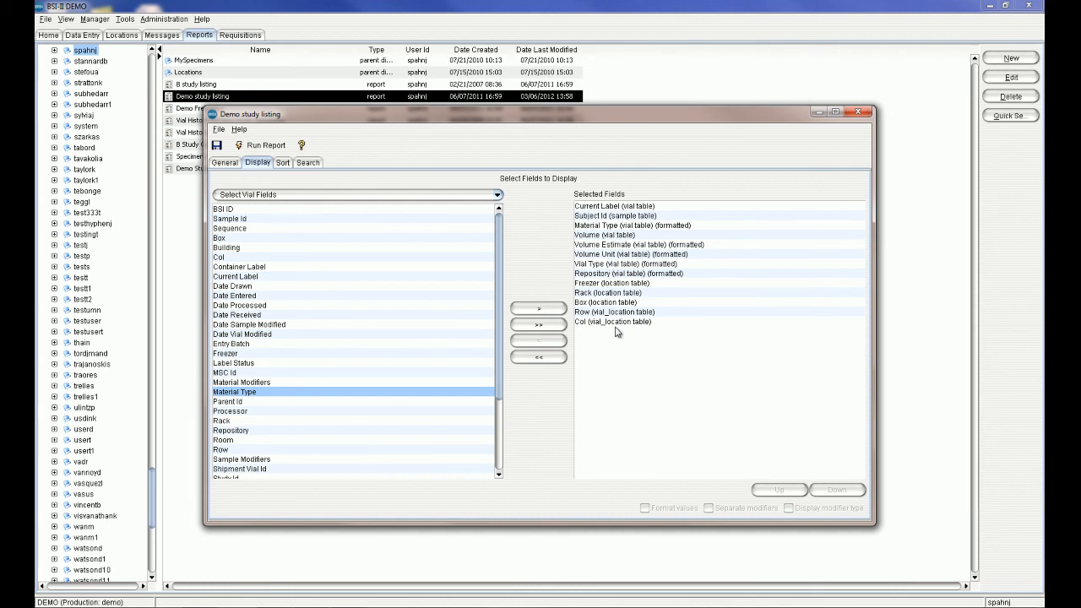
{"action": "left_click_drag", "start_coordinate": [609, 265], "coordinate": [608, 235]}
{"action": "left_click", "coordinate": [653, 379]}
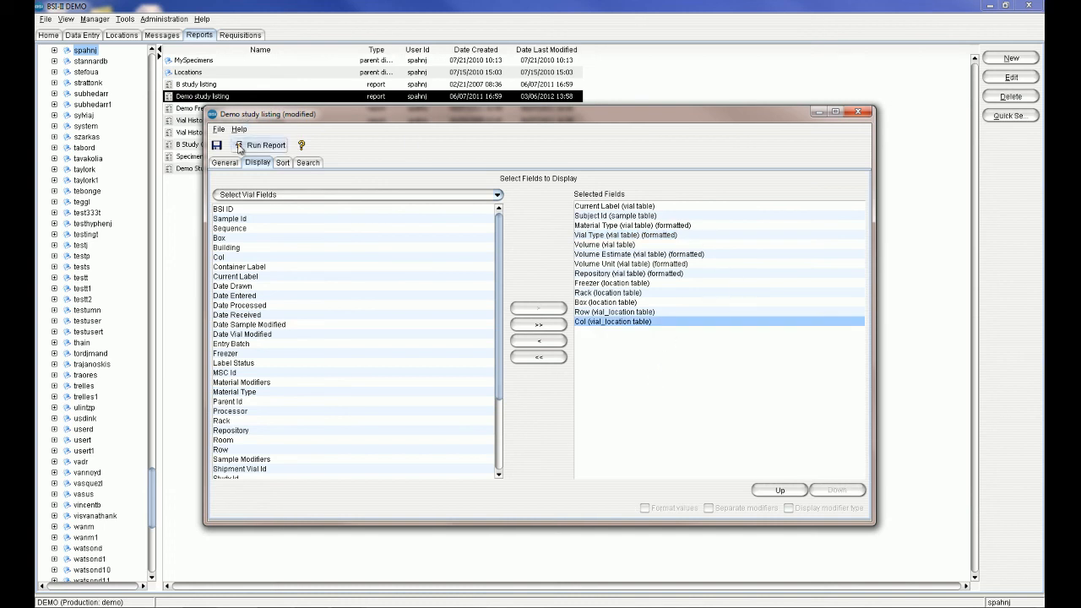
Step: Add Material Type as a second sort field after Subject Id in the listing report
{"action": "left_click", "coordinate": [283, 162]}
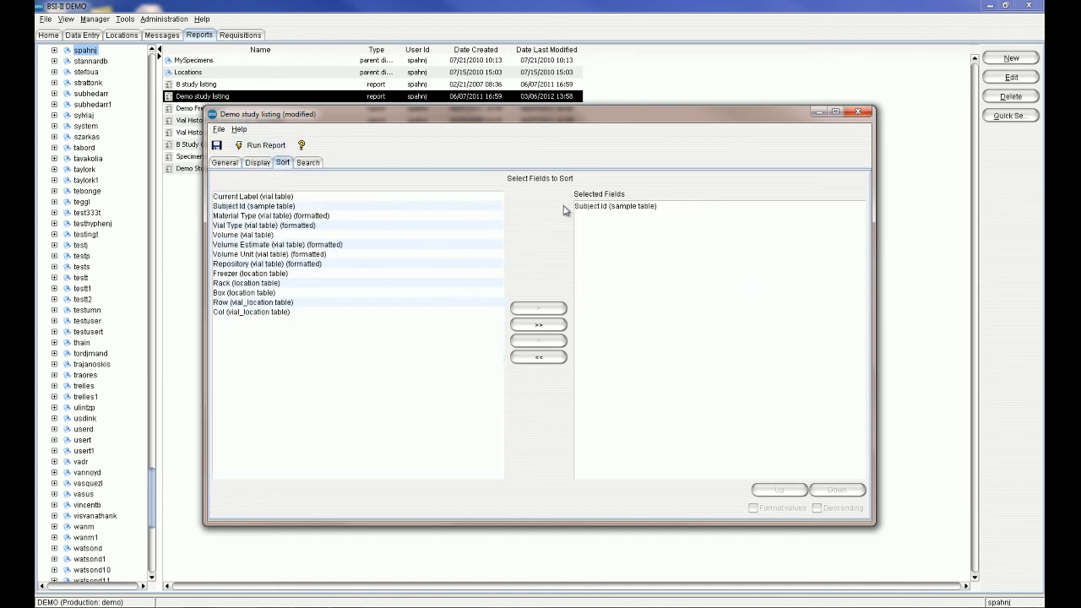
{"action": "left_click", "coordinate": [357, 217]}
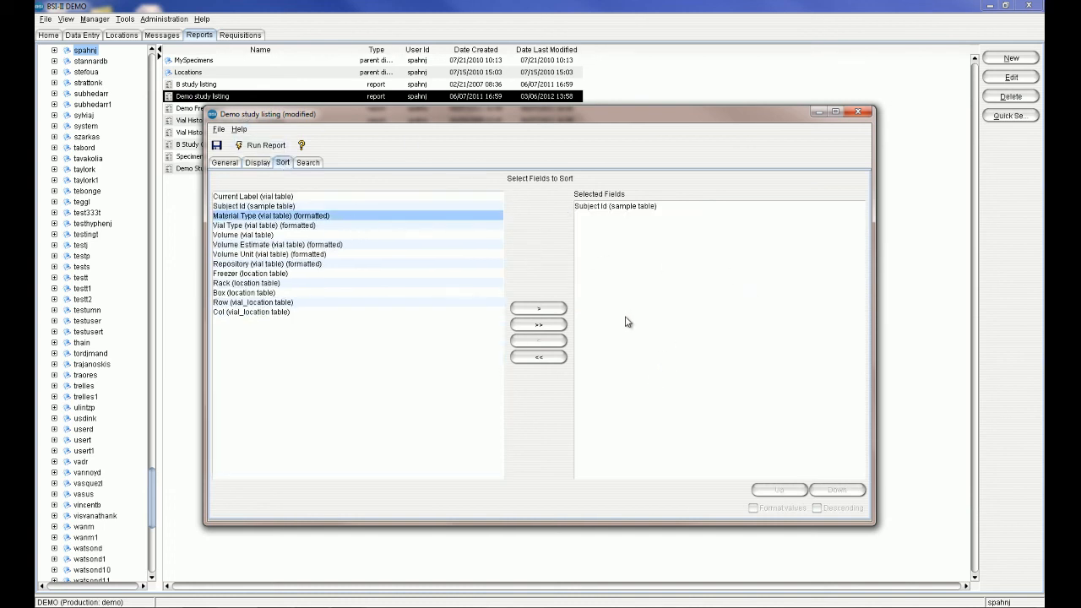
{"action": "left_click", "coordinate": [547, 309]}
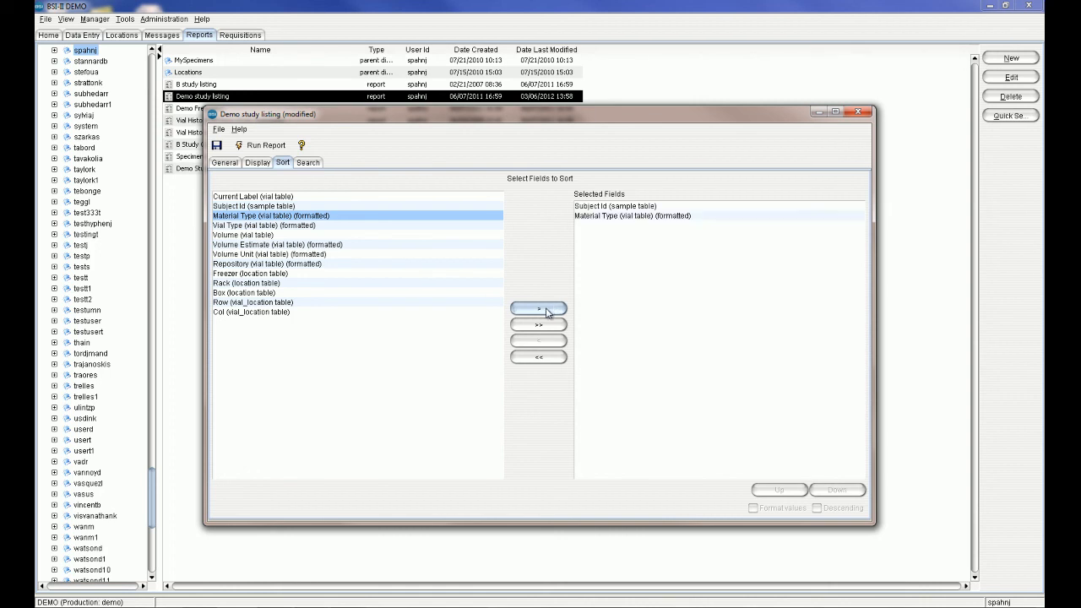
Step: Review the listing report's search criteria and browse the database tables available as search fields
{"action": "left_click", "coordinate": [308, 162]}
{"action": "left_click", "coordinate": [245, 416]}
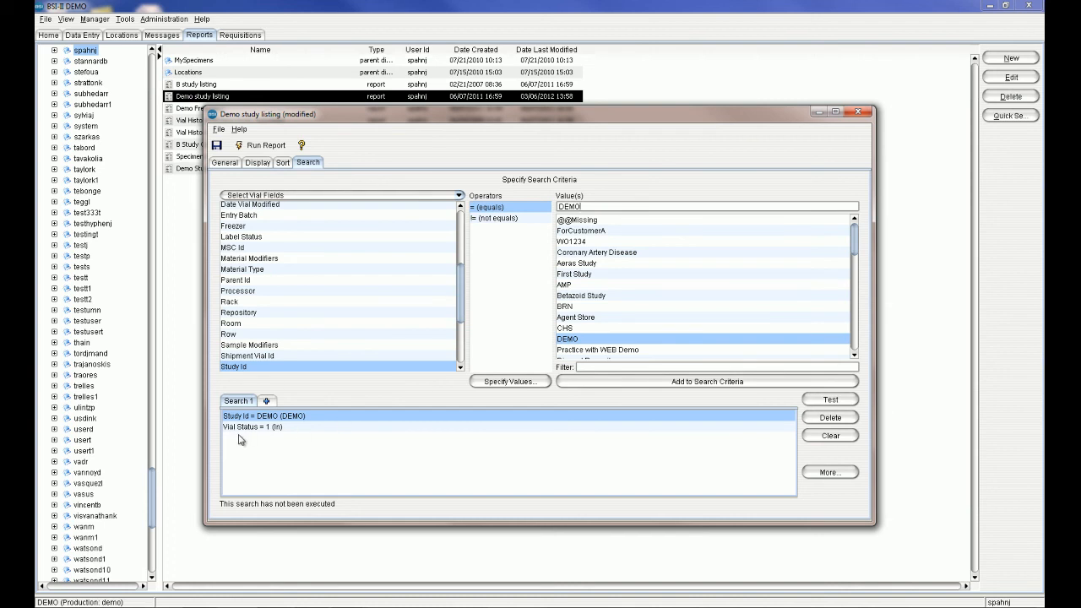
{"action": "left_click", "coordinate": [460, 196]}
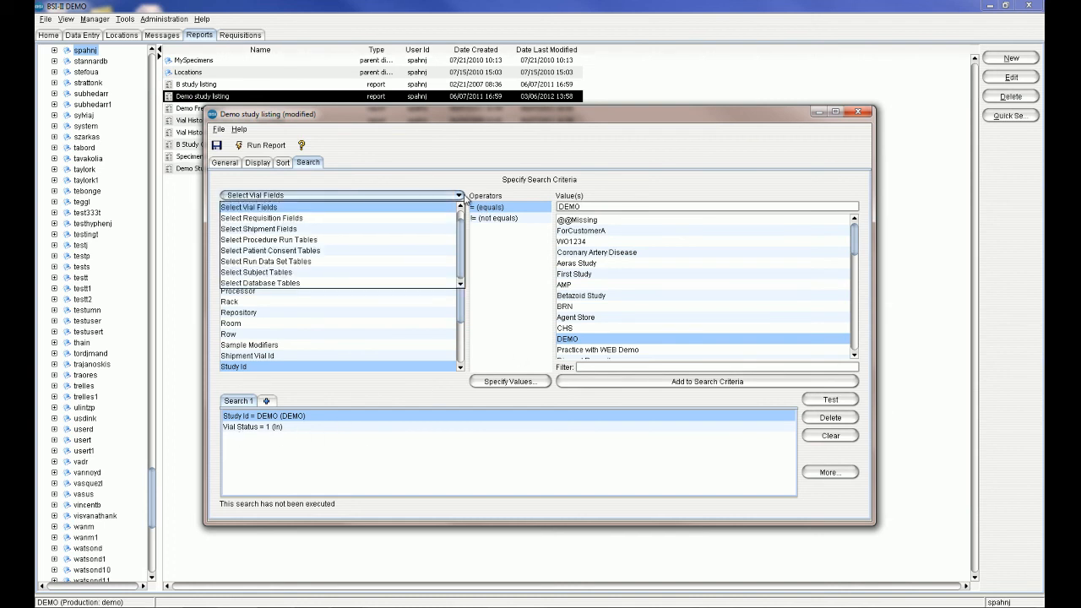
{"action": "left_click", "coordinate": [342, 283]}
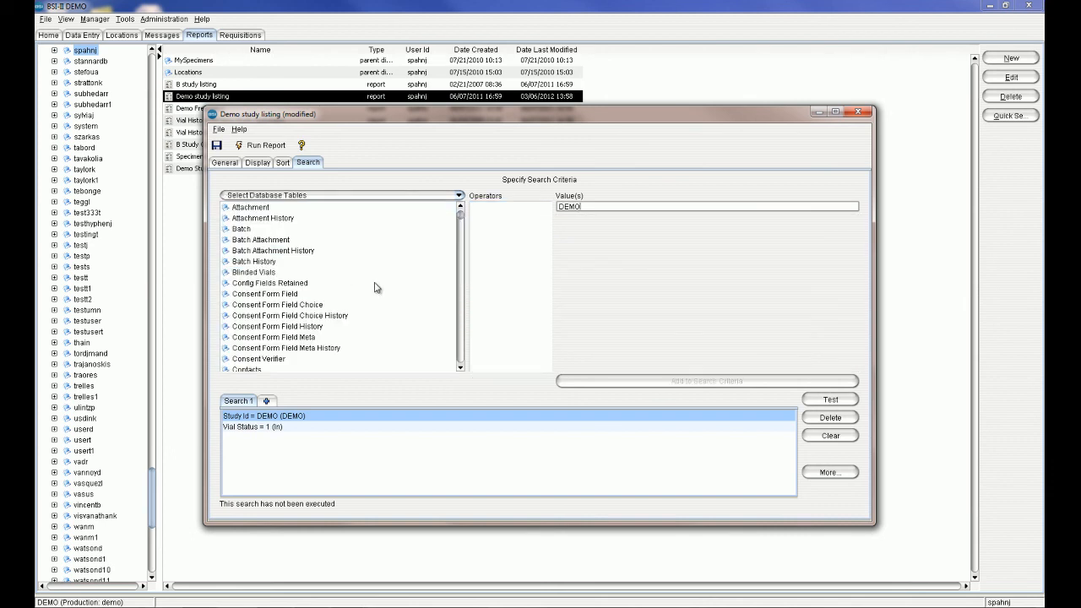
{"action": "mouse_move", "coordinate": [462, 217]}
{"action": "left_mouse_down"}
{"action": "mouse_move", "coordinate": [463, 234]}
{"action": "mouse_move", "coordinate": [461, 211]}
{"action": "left_mouse_up"}
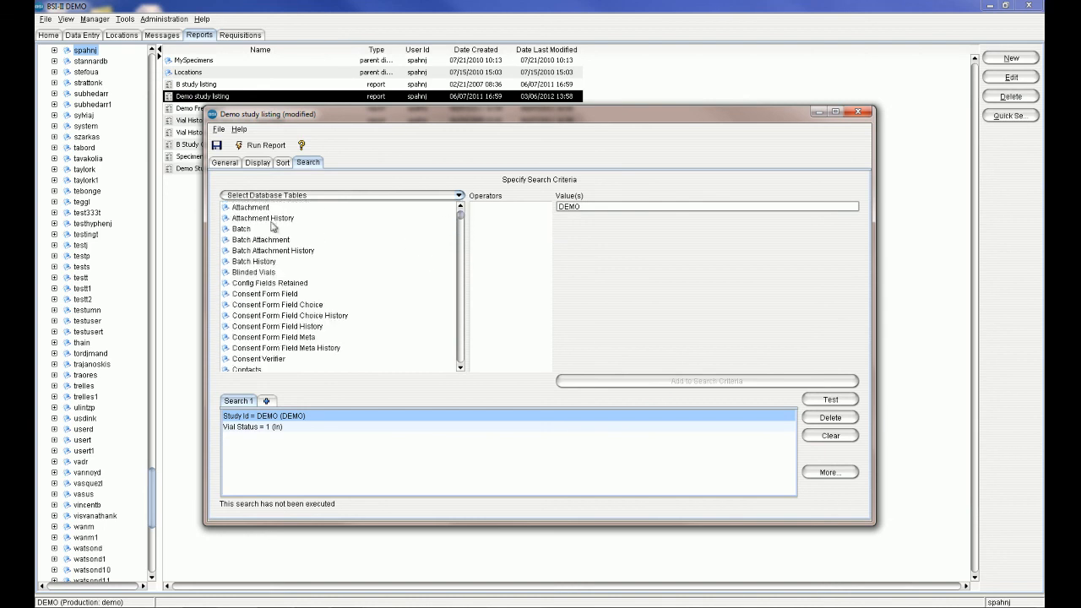
Step: View the Batch table's available search fields and return the field list to vial fields
{"action": "left_click", "coordinate": [226, 230]}
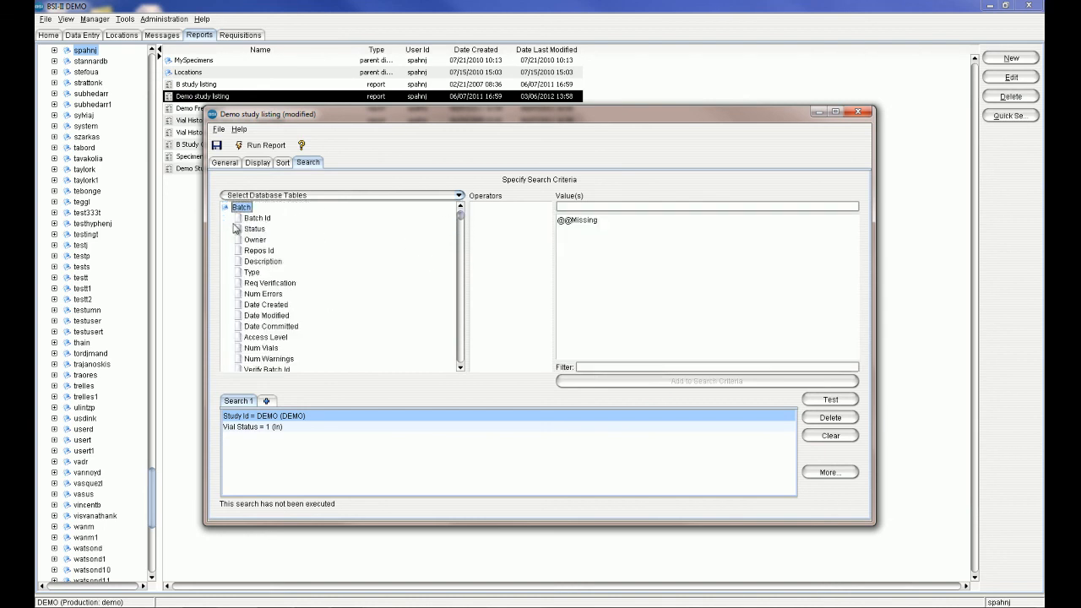
{"action": "left_click", "coordinate": [289, 196]}
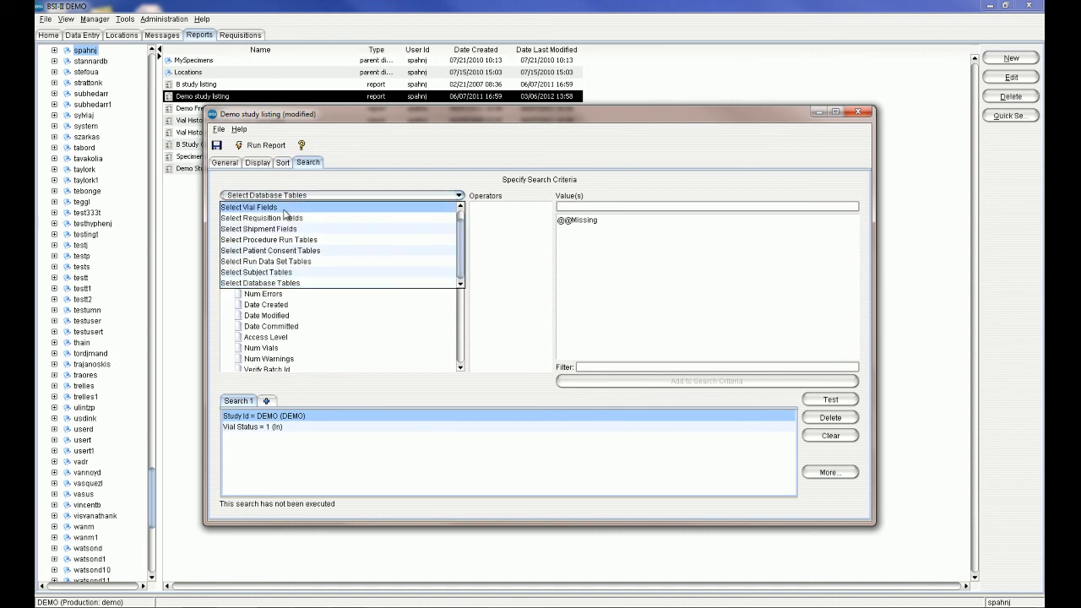
{"action": "left_click", "coordinate": [285, 210]}
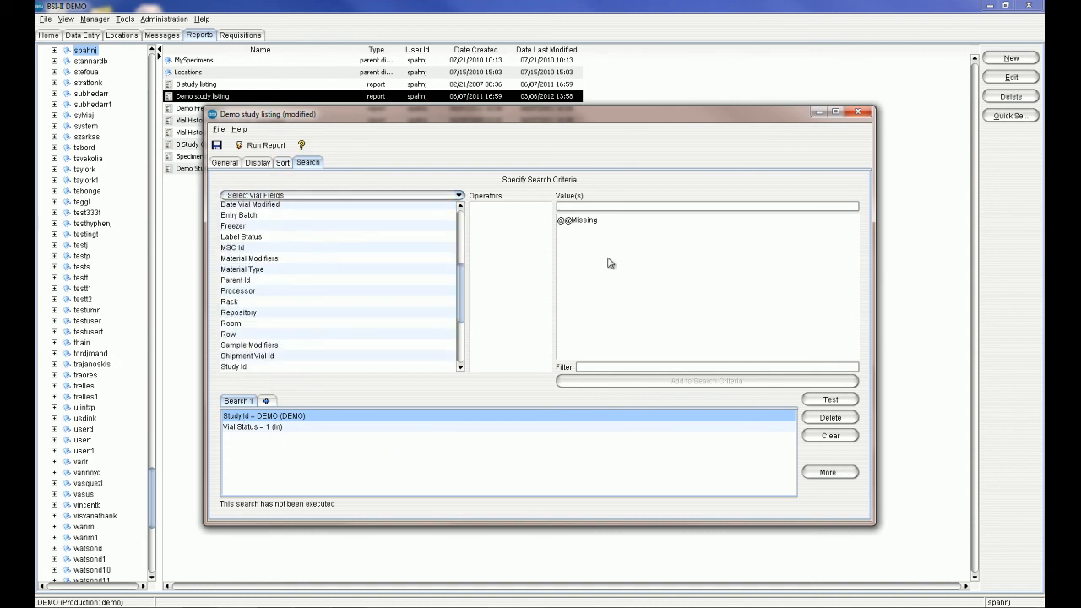
Step: Run the modified Demo study listing report, then close its text output and the report without saving the changes
{"action": "left_click", "coordinate": [264, 147]}
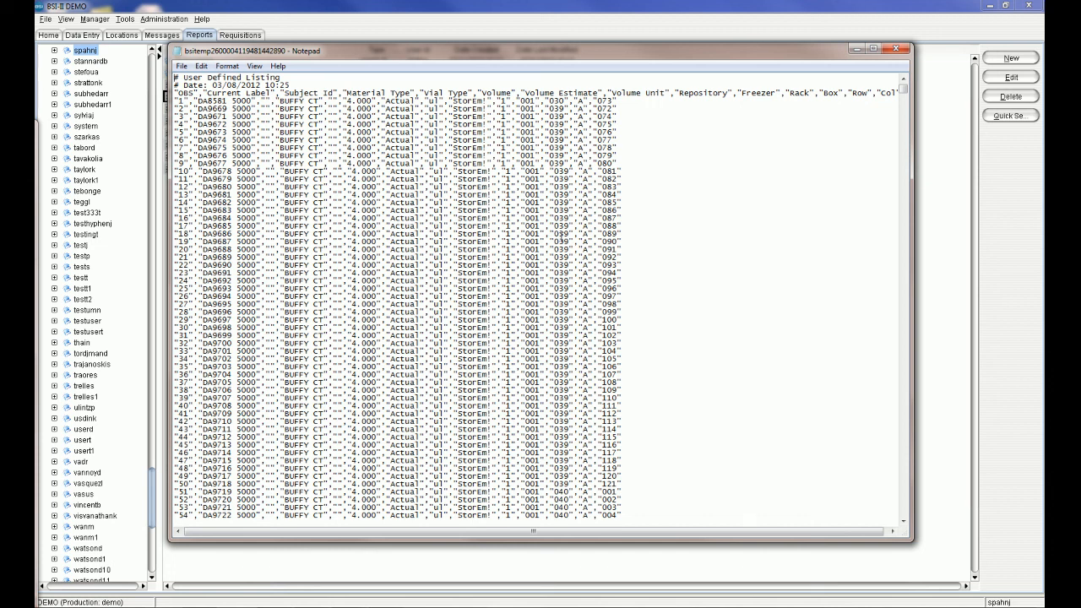
{"action": "left_click", "coordinate": [895, 48]}
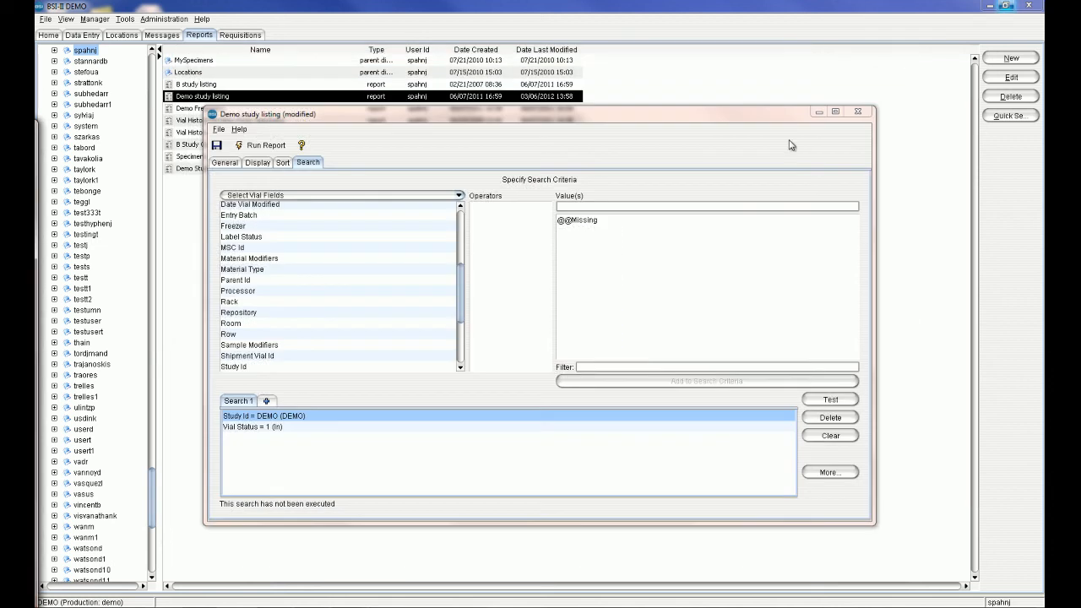
{"action": "left_click", "coordinate": [855, 115]}
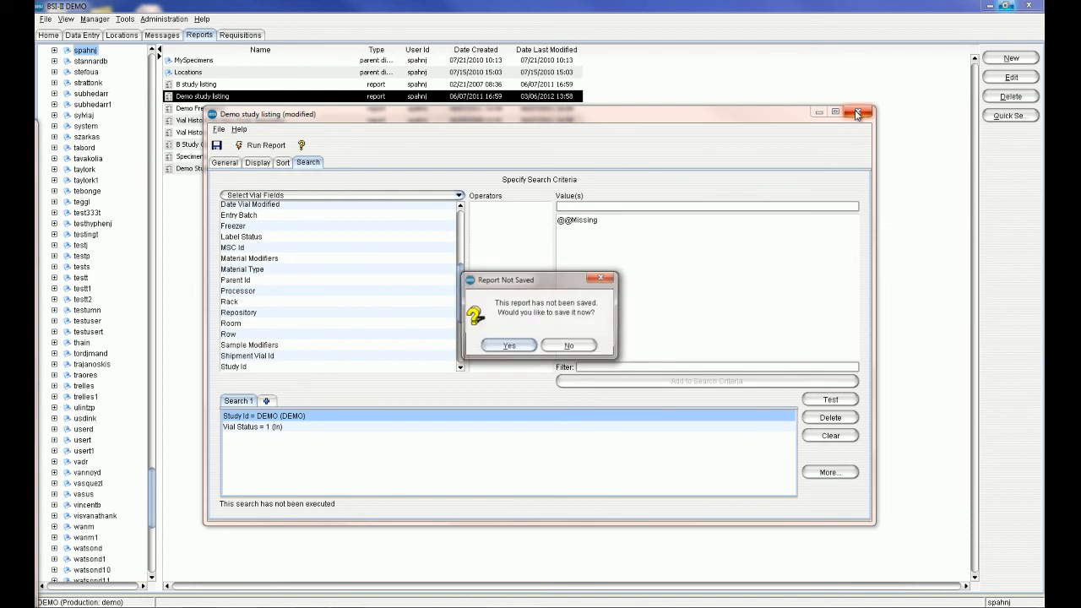
{"action": "left_click", "coordinate": [578, 350]}
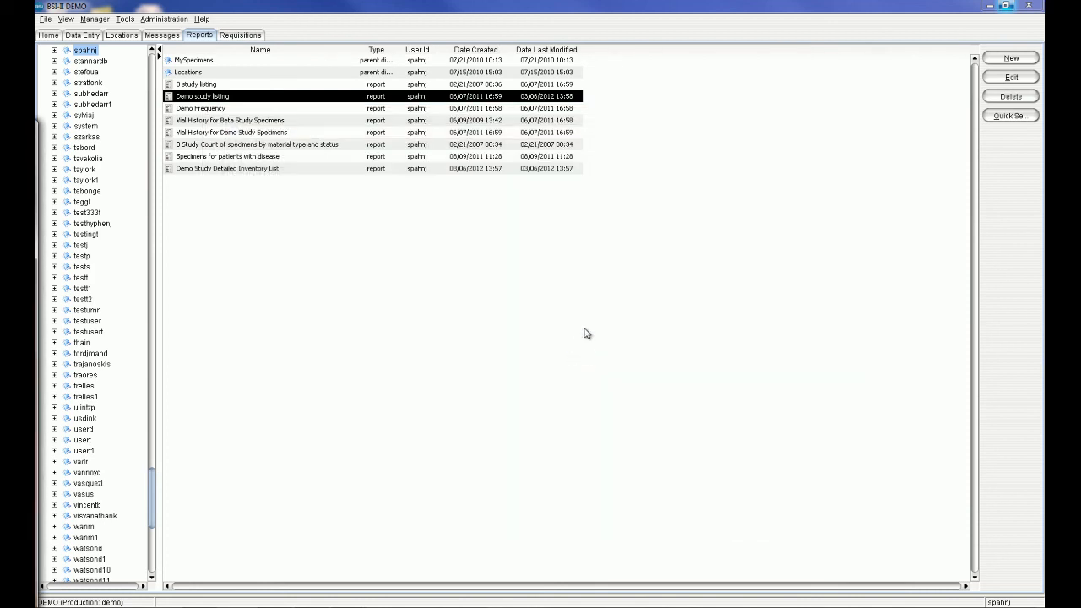